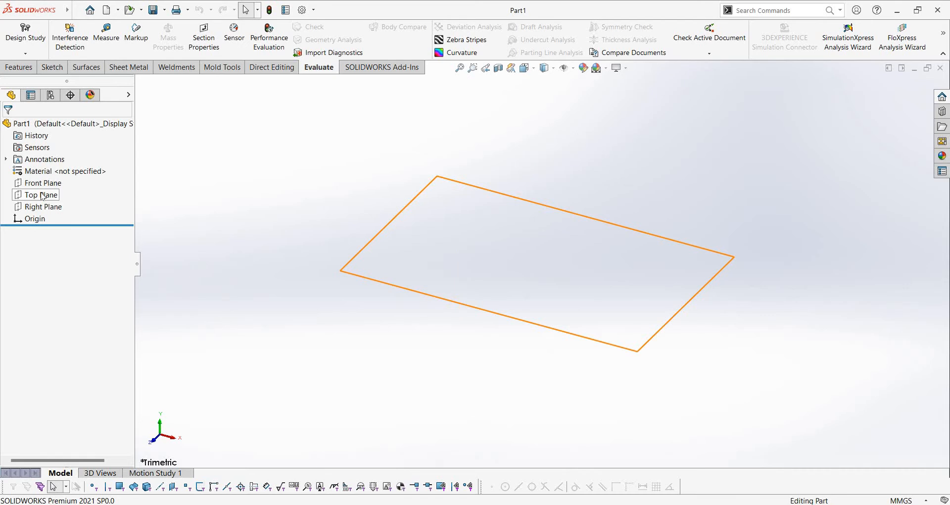
Start a sketch on the Top Plane and consult the mounting bracket reference drawing EX 17.PNG
{"action": "left_click", "coordinate": [43, 194]}
{"action": "left_click", "coordinate": [48, 177]}
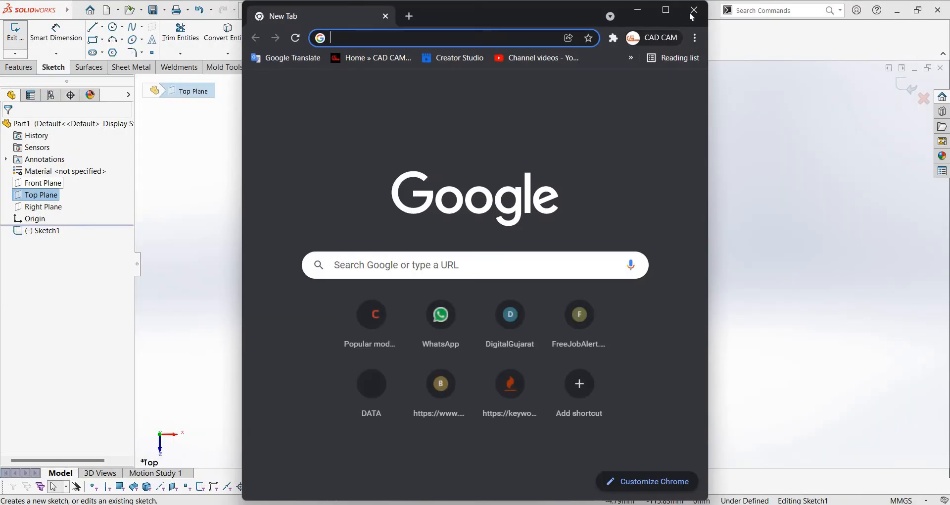
{"action": "left_click", "coordinate": [693, 10]}
{"action": "left_click", "coordinate": [528, 503]}
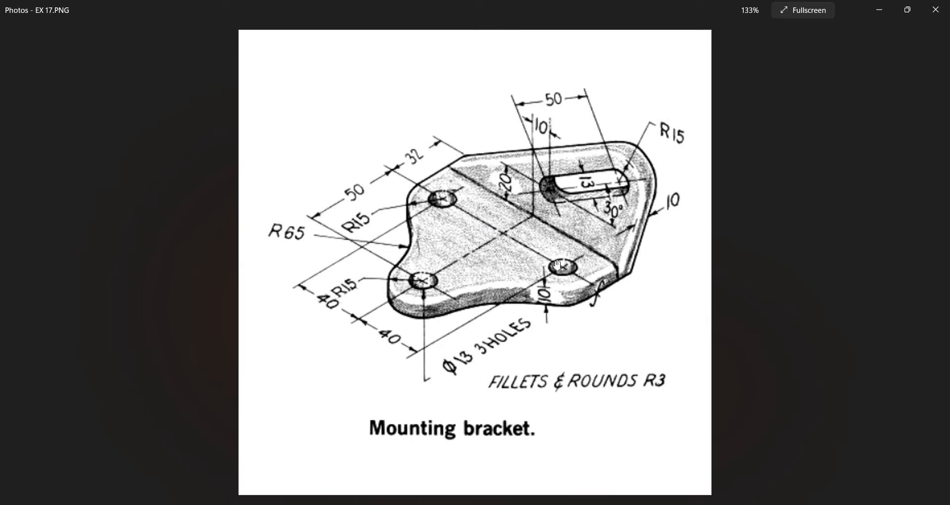
{"action": "key", "text": "alt+Tab"}
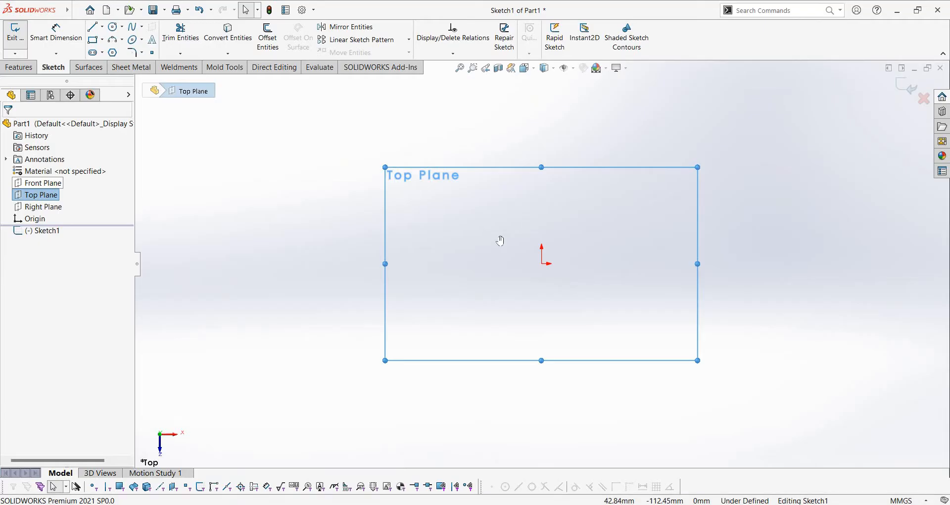
Sketch three circles about 10, 12 and 13 mm in diameter, two side by side below the origin and the largest beneath them
{"action": "left_click", "coordinate": [113, 26]}
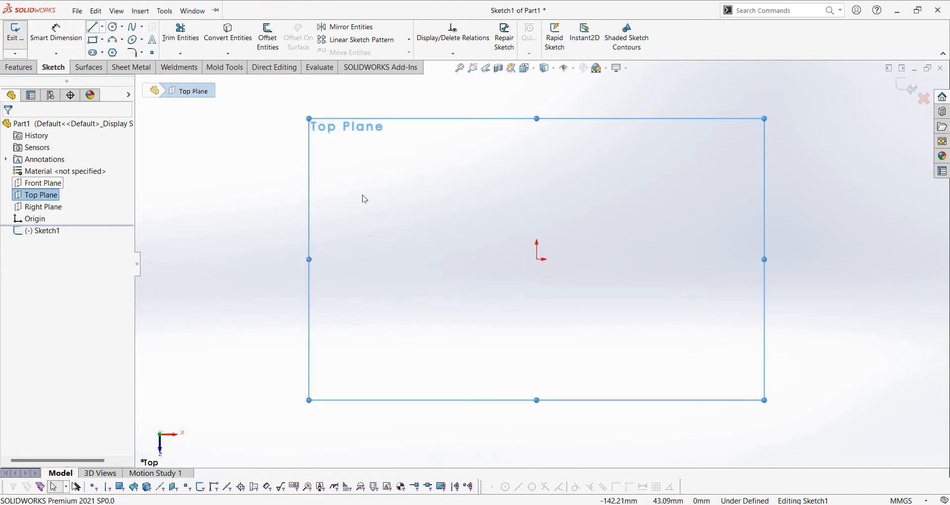
{"action": "left_click_drag", "start_coordinate": [474, 285], "coordinate": [486, 286]}
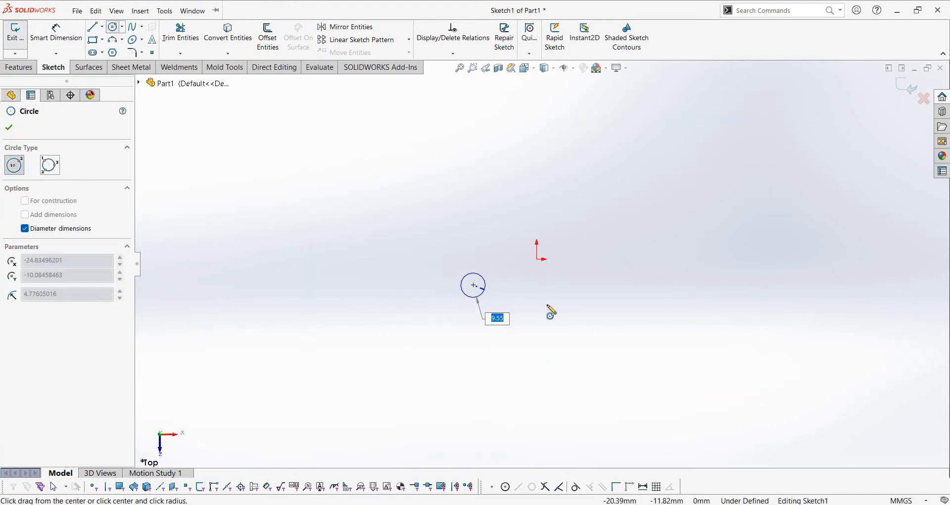
{"action": "left_click_drag", "start_coordinate": [598, 297], "coordinate": [611, 313]}
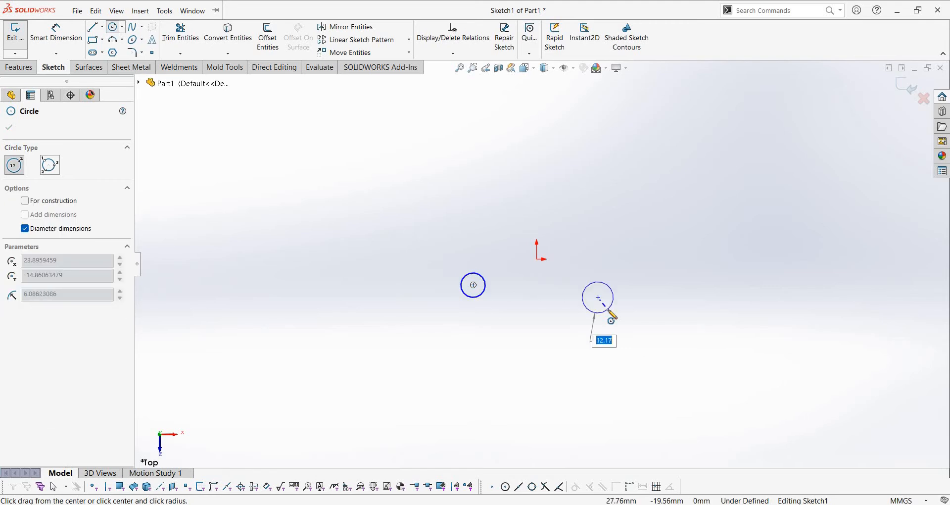
{"action": "left_click_drag", "start_coordinate": [519, 370], "coordinate": [531, 383]}
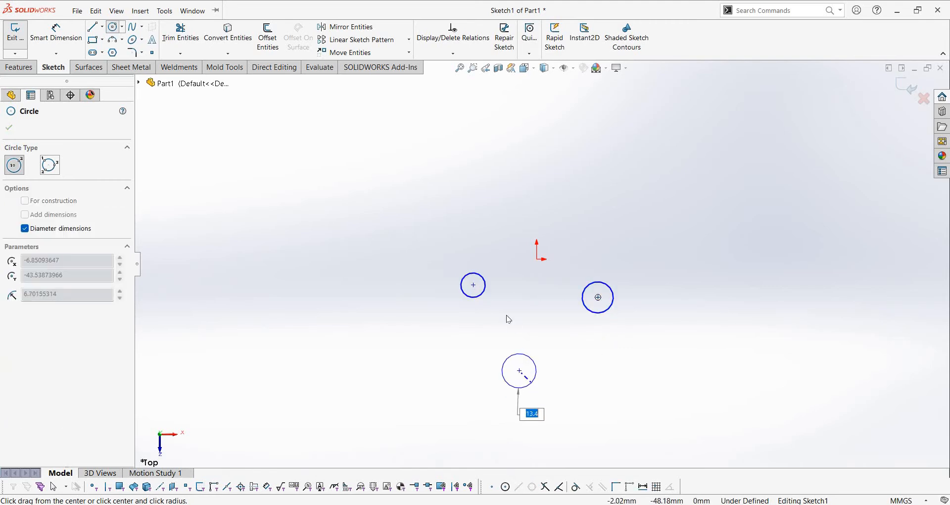
{"action": "key", "text": "Escape"}
Add a horizontal relation between the centres of the two upper circles
{"action": "left_click", "coordinate": [473, 285], "text": "ctrl"}
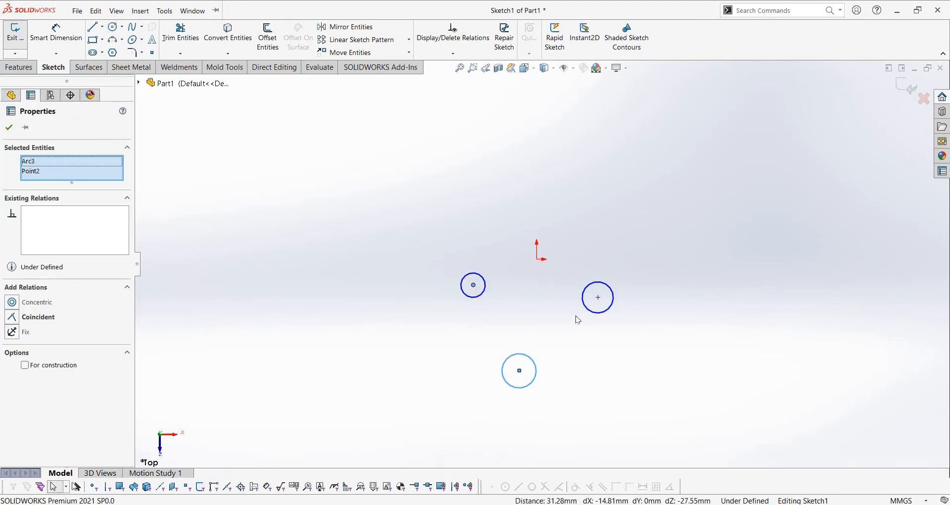
{"action": "key", "text": "Escape"}
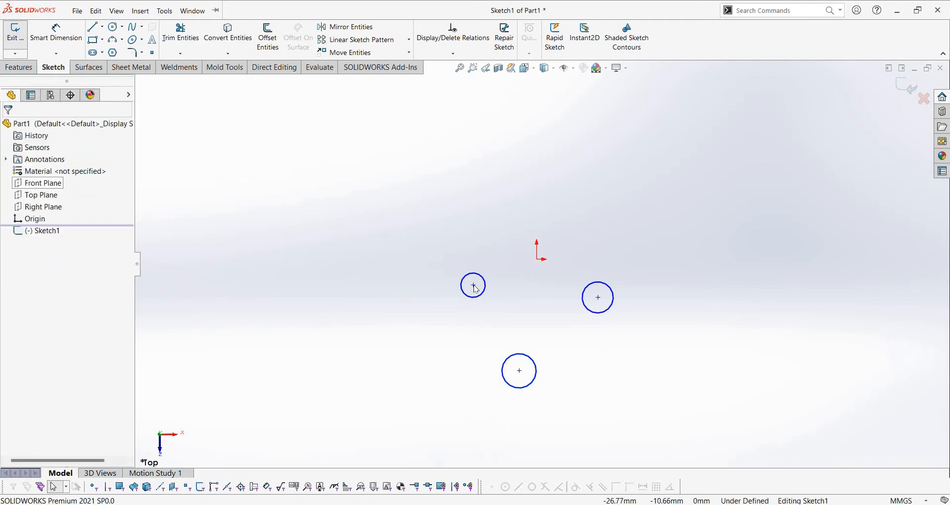
{"action": "left_click", "coordinate": [474, 286]}
{"action": "left_click", "coordinate": [600, 299], "text": "ctrl"}
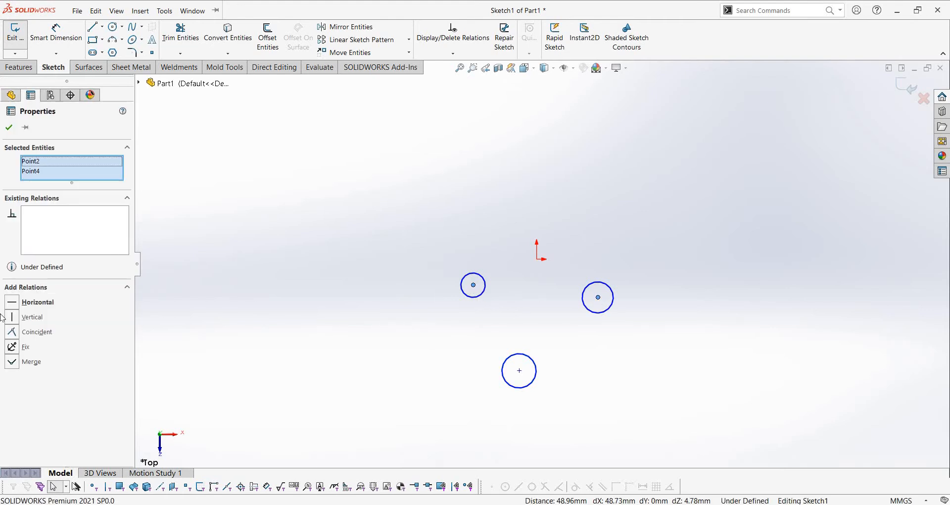
{"action": "left_click", "coordinate": [13, 303]}
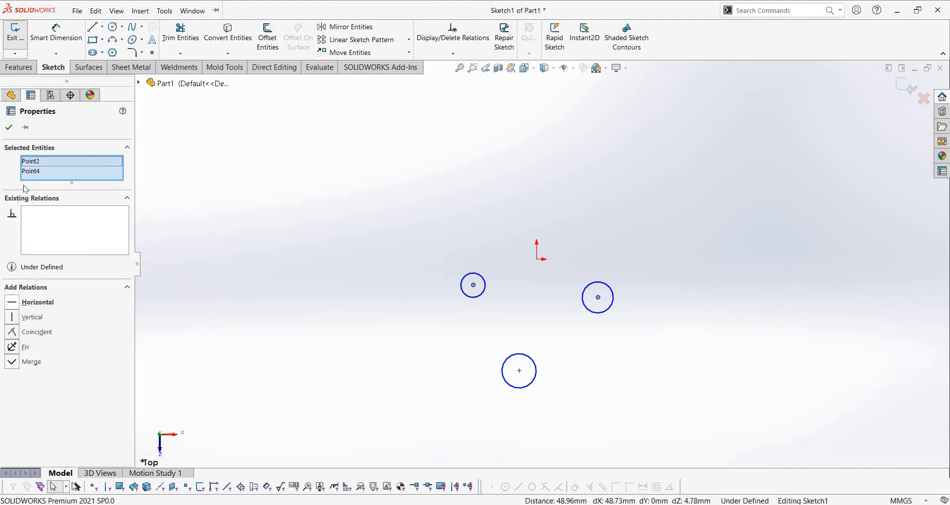
{"action": "left_click", "coordinate": [15, 127]}
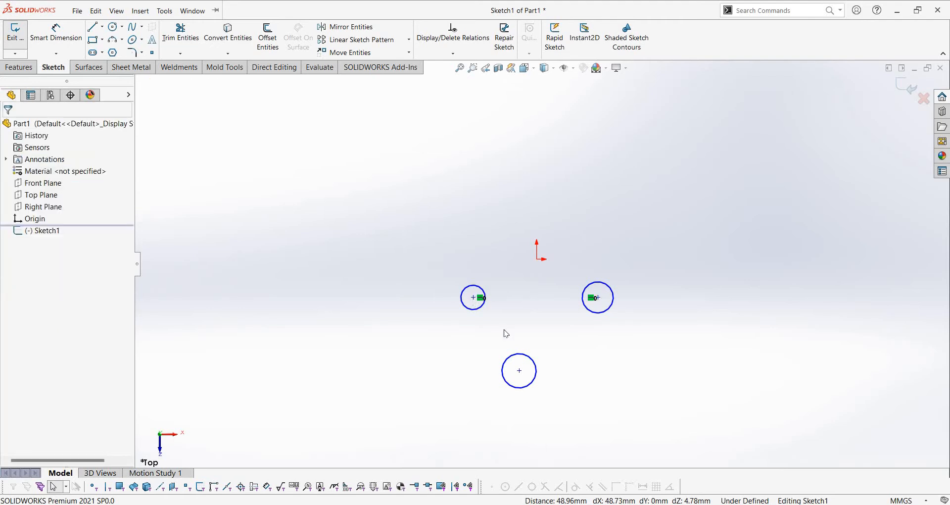
{"action": "left_click", "coordinate": [473, 297]}
{"action": "key", "text": "Escape"}
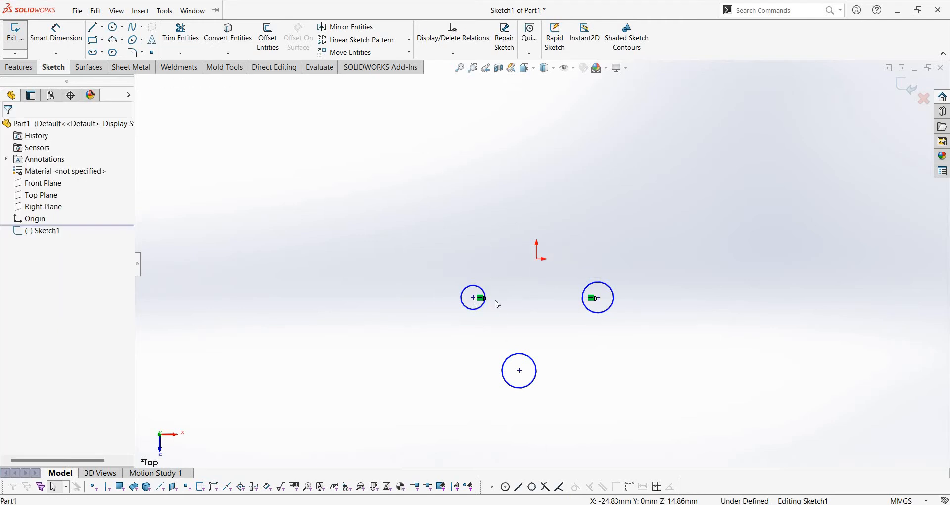
{"action": "left_click", "coordinate": [598, 297]}
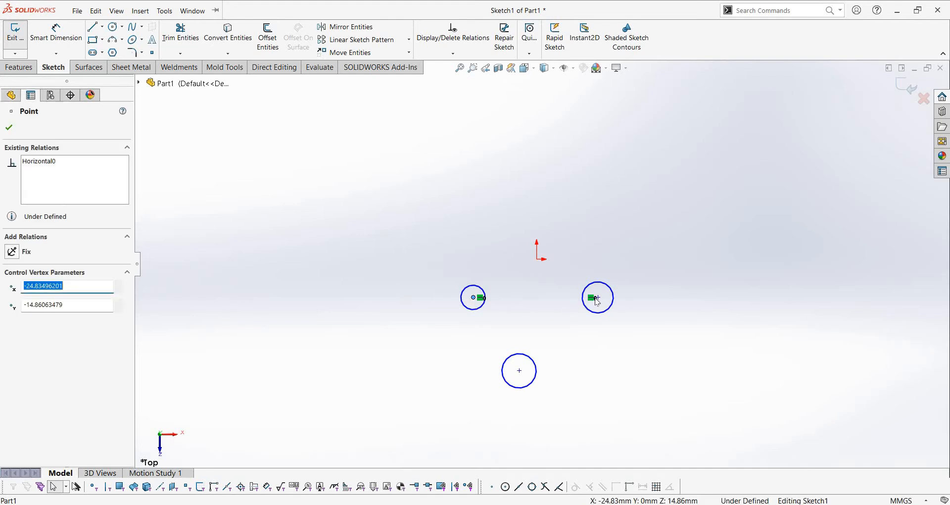
{"action": "left_click", "coordinate": [539, 263]}
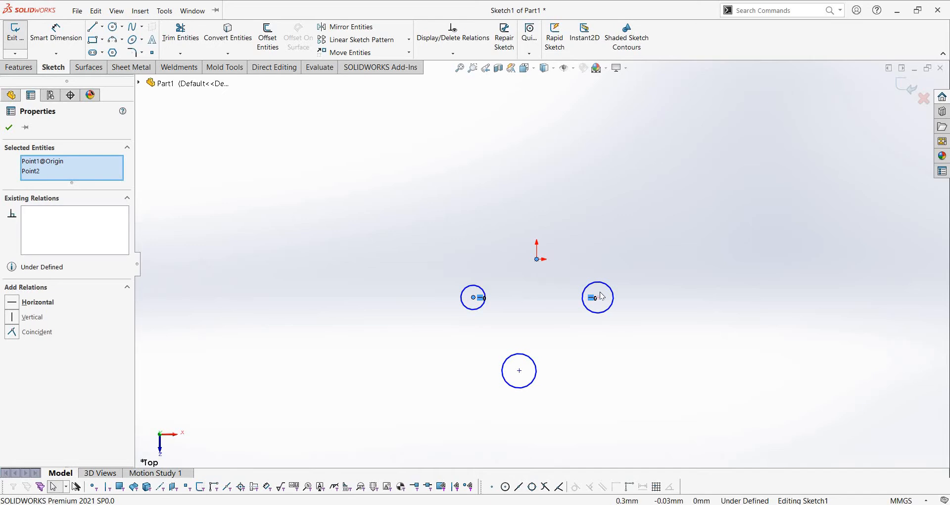
{"action": "key", "text": "Escape"}
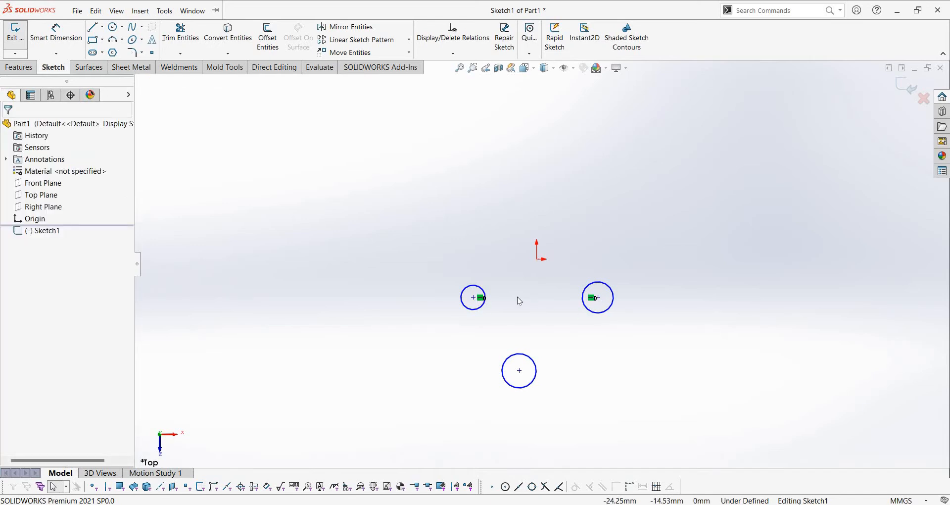
Align the centres of the two upper circles with the origin using a horizontal relation
{"action": "left_click", "coordinate": [474, 297]}
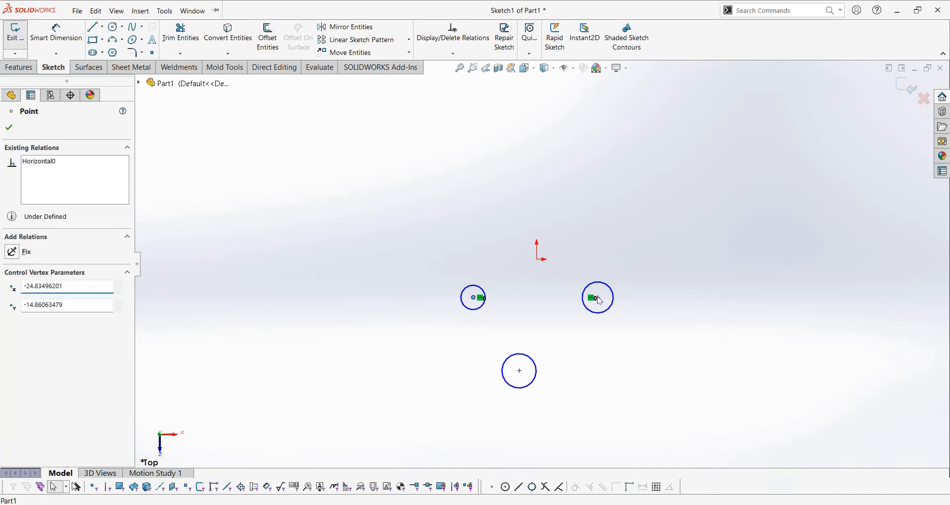
{"action": "left_click", "coordinate": [600, 302], "text": "ctrl"}
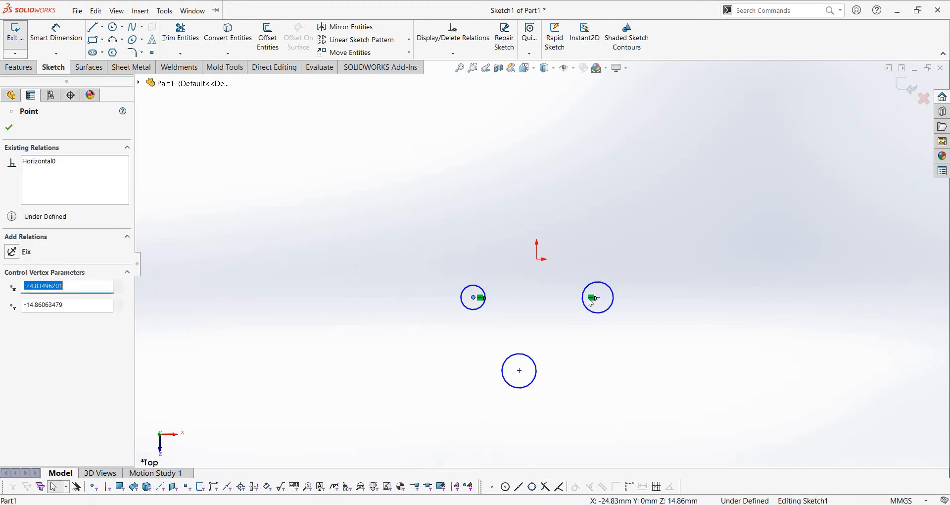
{"action": "left_click", "coordinate": [537, 259], "text": "ctrl"}
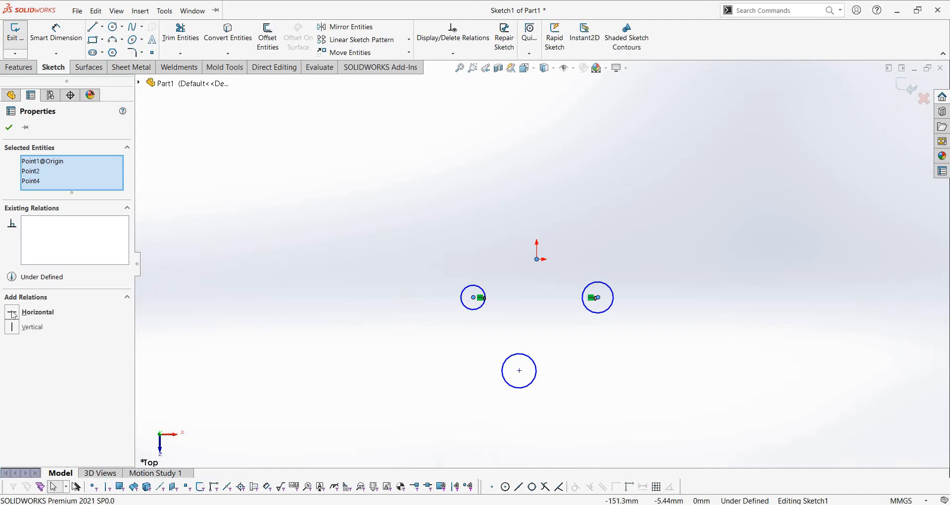
{"action": "left_click", "coordinate": [35, 311]}
{"action": "left_click", "coordinate": [9, 127]}
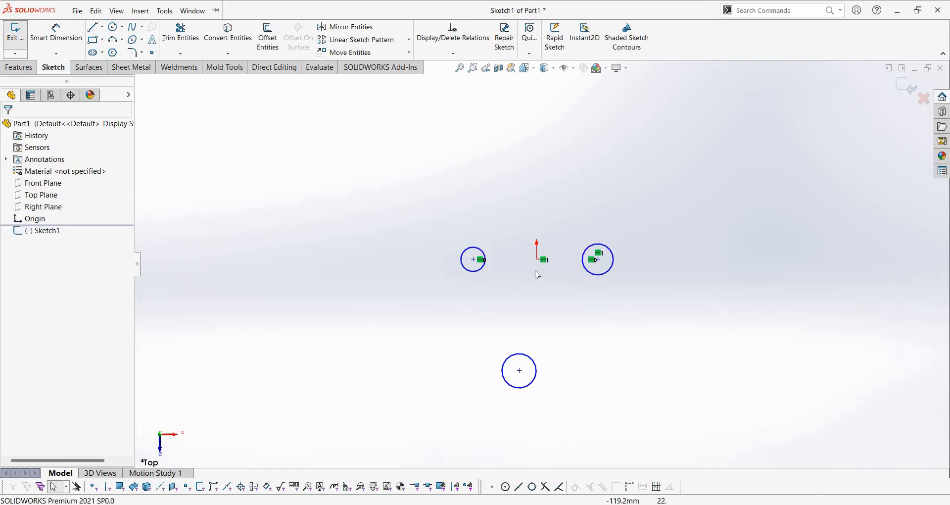
Add a vertical relation between the lower circle's centre and the origin
{"action": "left_click", "coordinate": [521, 371], "text": "ctrl"}
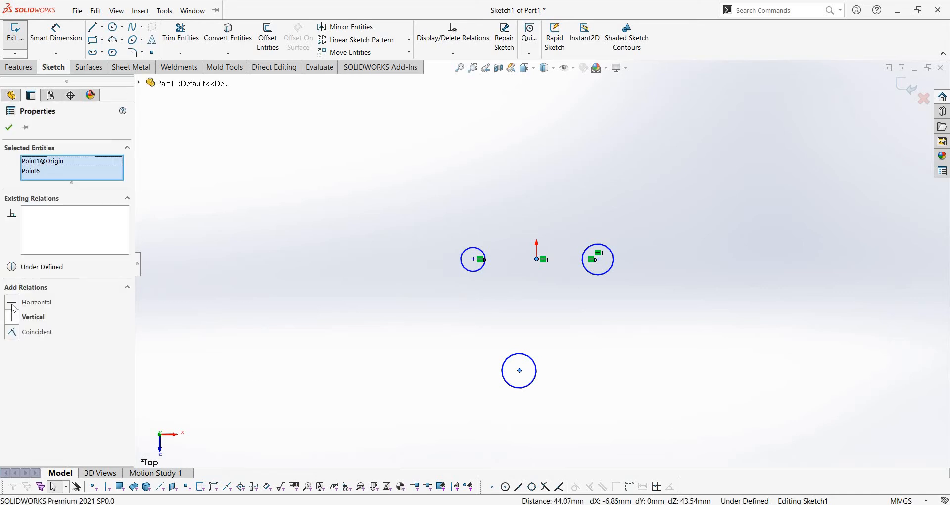
{"action": "left_click", "coordinate": [13, 315]}
{"action": "left_click", "coordinate": [9, 128]}
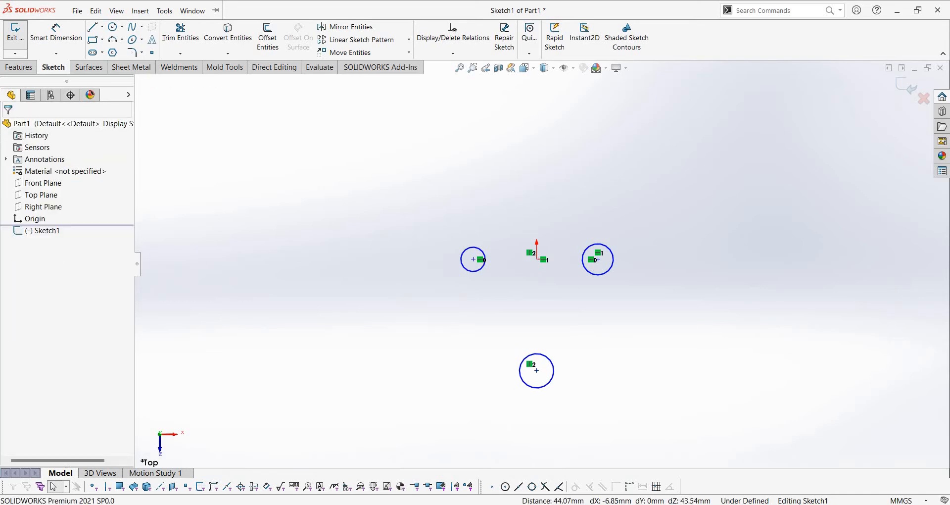
Check the hole size on the bracket drawing and dimension the lower circle's diameter as 13 mm
{"action": "key", "text": "alt+Tab"}
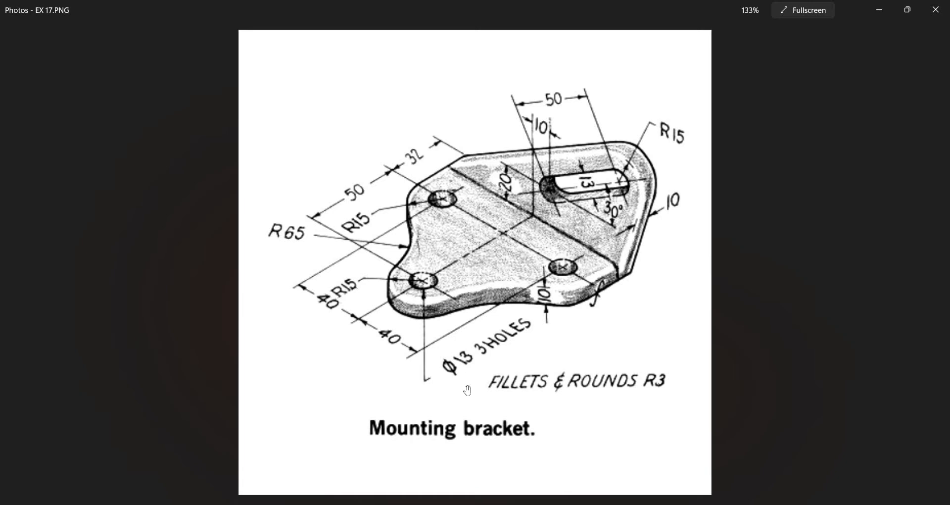
{"action": "scroll", "coordinate": [468, 391], "scroll_direction": "up", "scroll_amount": 1}
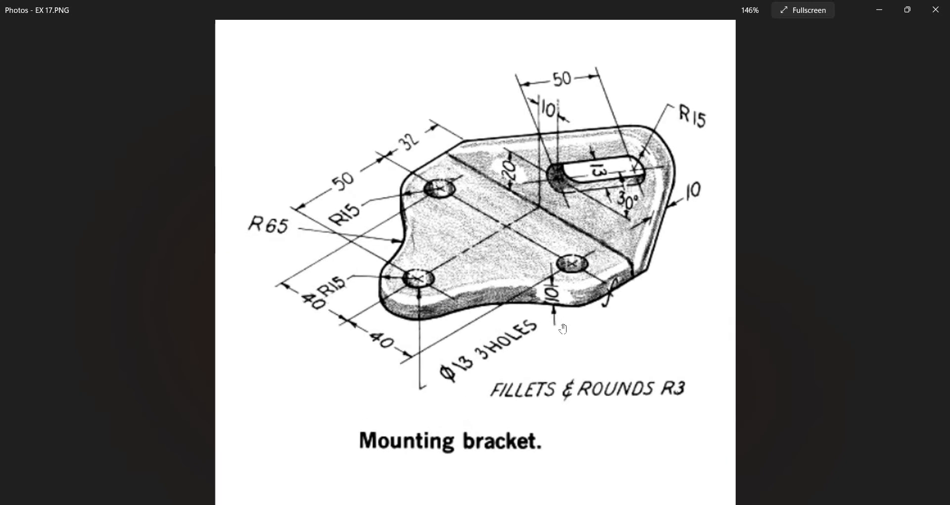
{"action": "key", "text": "alt+Tab"}
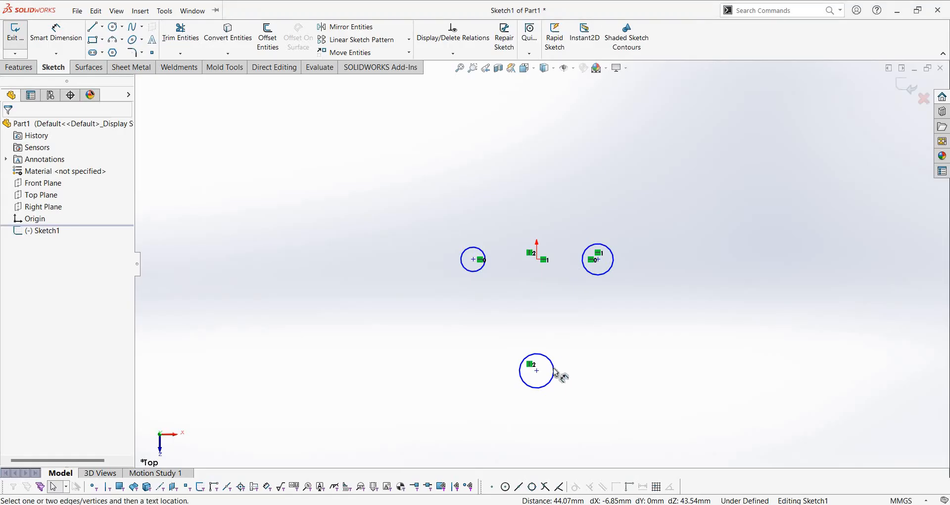
{"action": "left_click", "coordinate": [553, 372]}
{"action": "left_click", "coordinate": [636, 388]}
{"action": "type", "text": "1"}
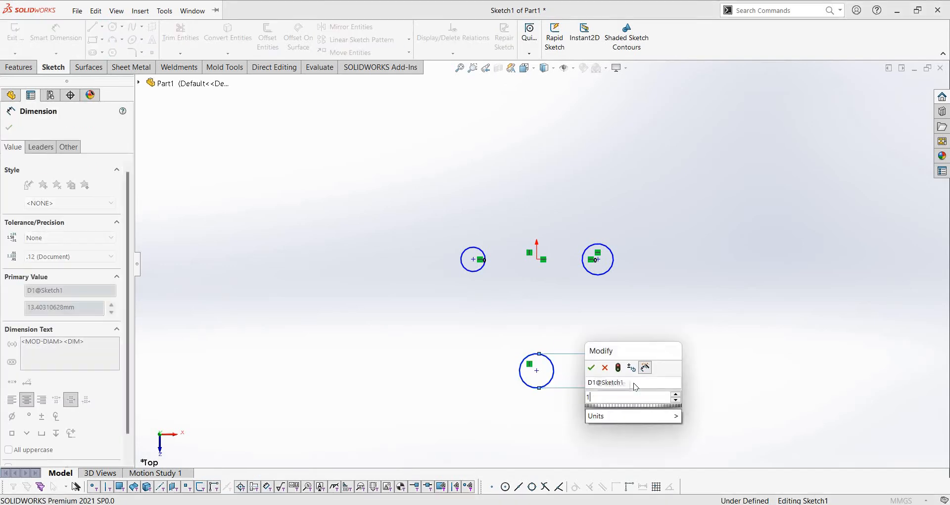
{"action": "type", "text": "3"}
{"action": "key", "text": "Return"}
Apply an equal relation to all three circles
{"action": "left_click_drag", "start_coordinate": [350, 185], "coordinate": [621, 412]}
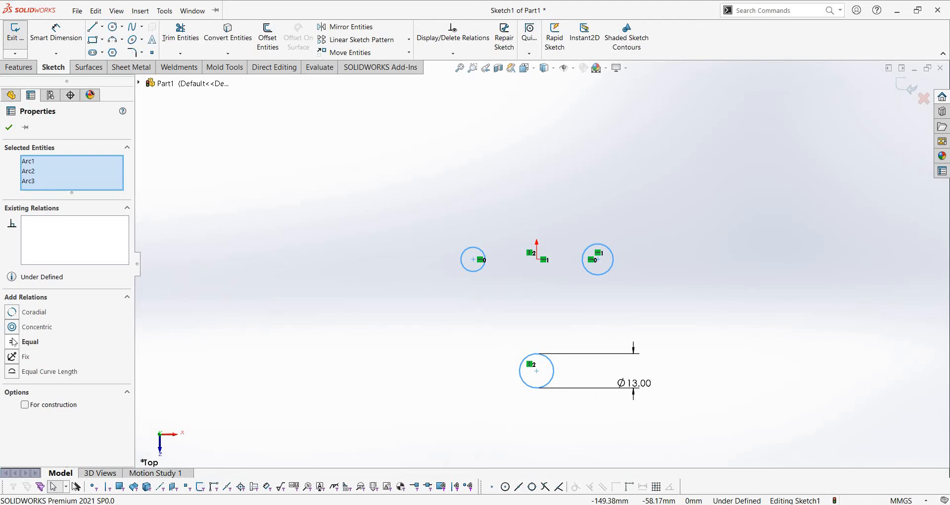
{"action": "left_click", "coordinate": [14, 342]}
{"action": "left_click", "coordinate": [479, 416]}
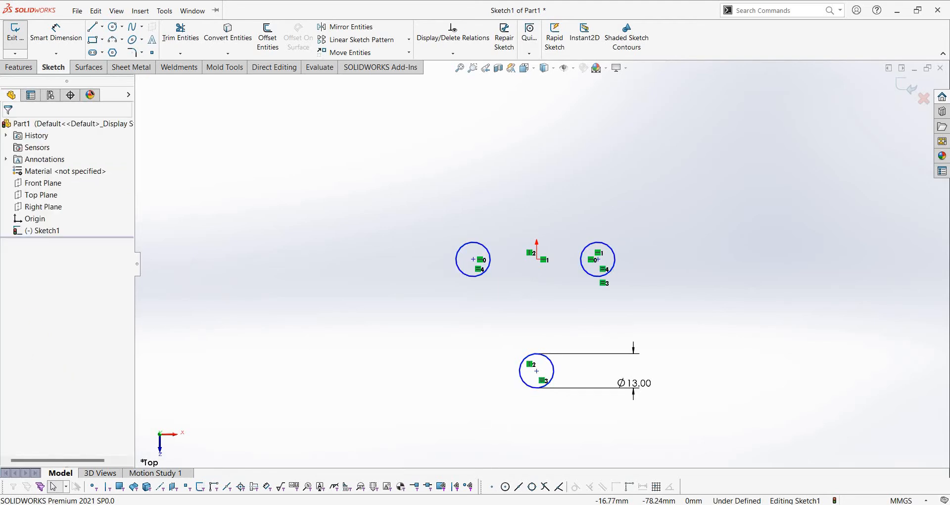
Check the hole spacing on the bracket drawing and dimension the centre distance between the two upper circles as 80 mm
{"action": "key", "text": "alt+Tab"}
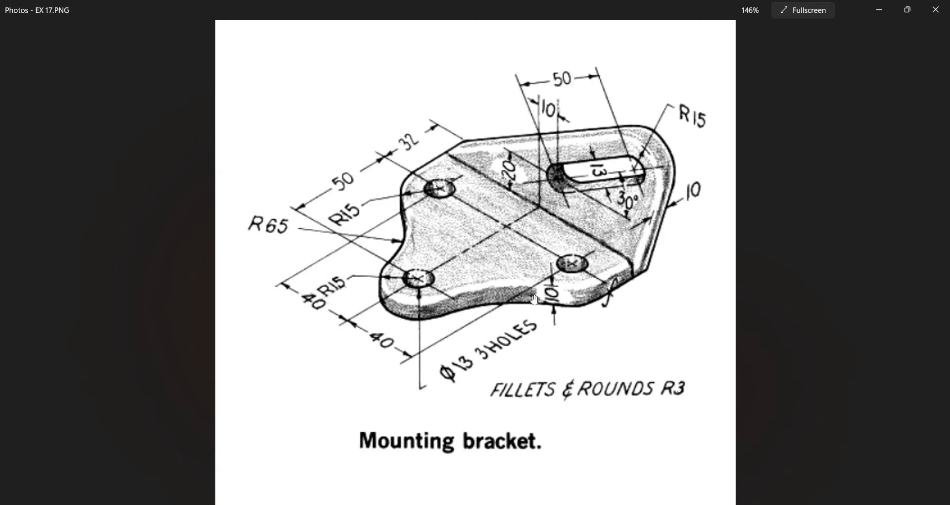
{"action": "key", "text": "alt+Tab"}
{"action": "key", "text": "d"}
{"action": "left_click", "coordinate": [474, 242]}
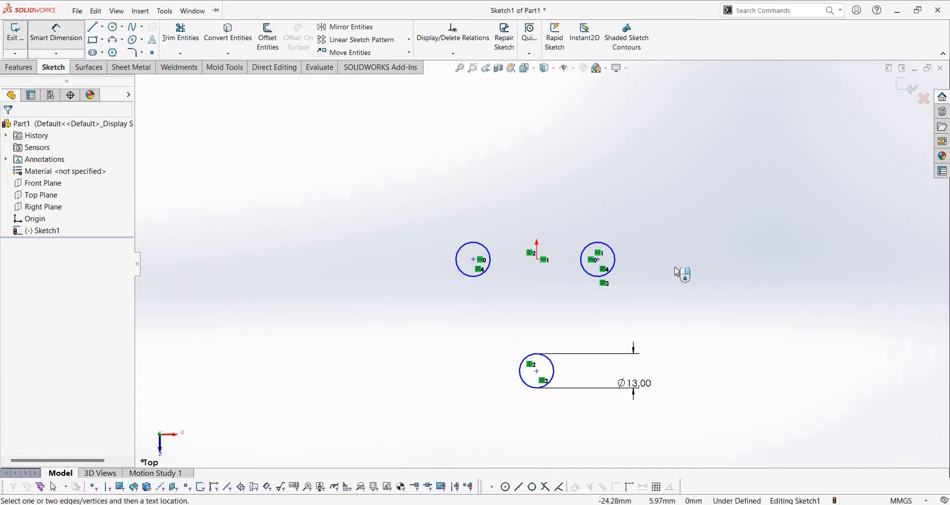
{"action": "left_click", "coordinate": [602, 243]}
{"action": "left_click", "coordinate": [558, 192]}
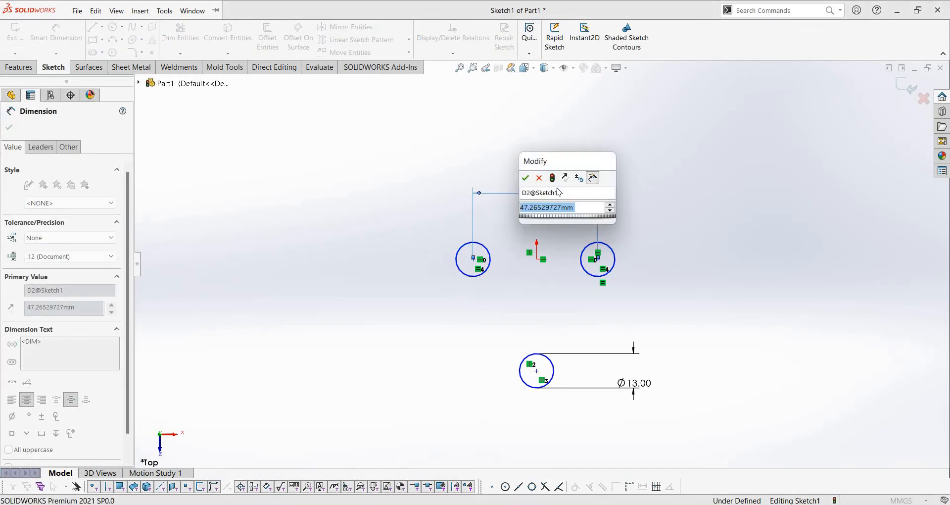
{"action": "key", "text": "BackSpace"}
{"action": "type", "text": "80"}
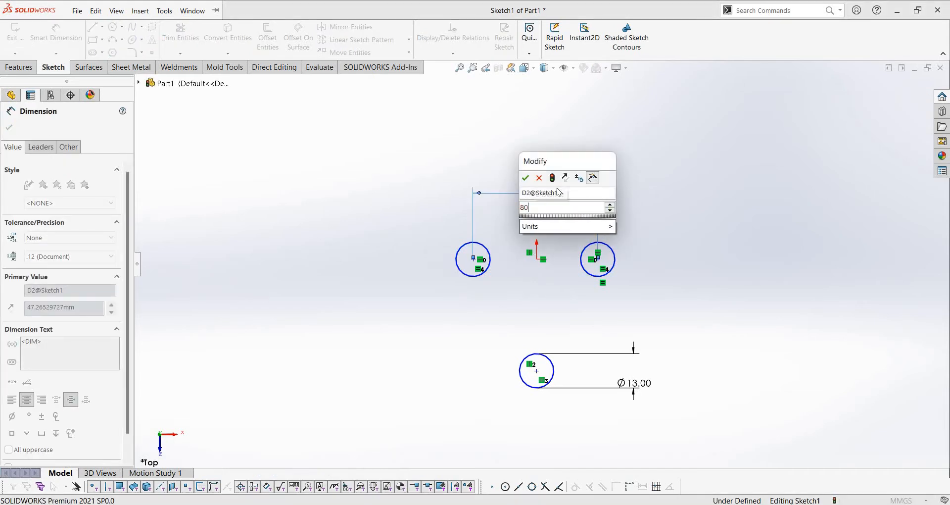
{"action": "key", "text": "Return"}
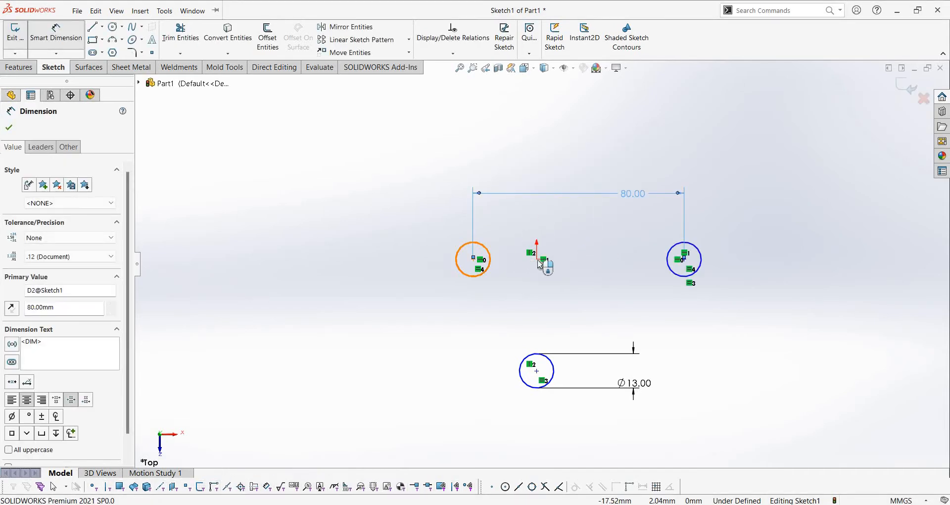
Dimension the horizontal distance from the upper-left circle's centre to the origin with an equation equal to the 80 mm dimension divided by 2
{"action": "left_click", "coordinate": [537, 259]}
{"action": "left_click", "coordinate": [535, 132]}
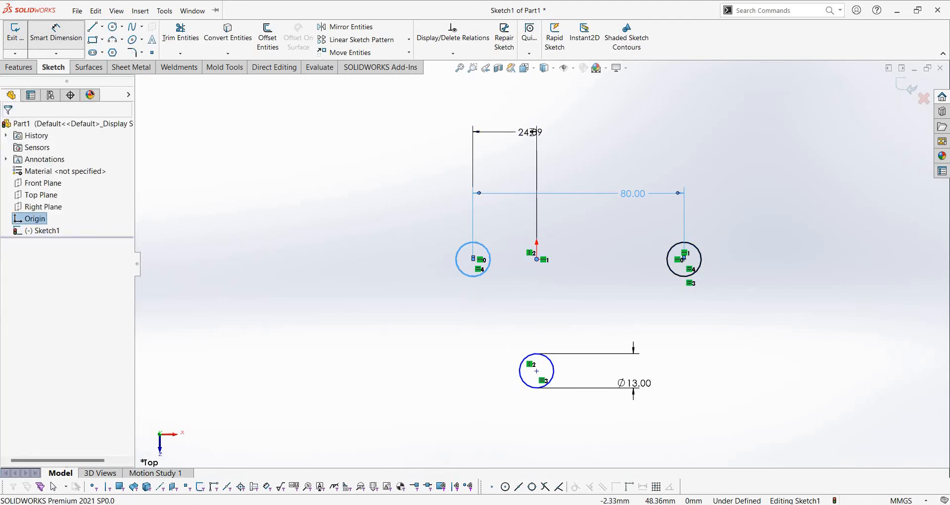
{"action": "left_click", "coordinate": [532, 132]}
{"action": "type", "text": "="}
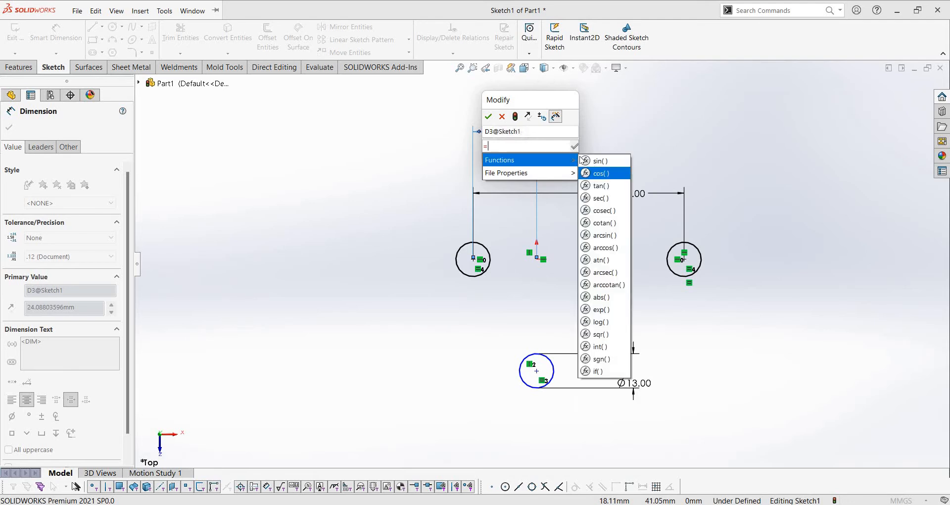
{"action": "left_click", "coordinate": [633, 193]}
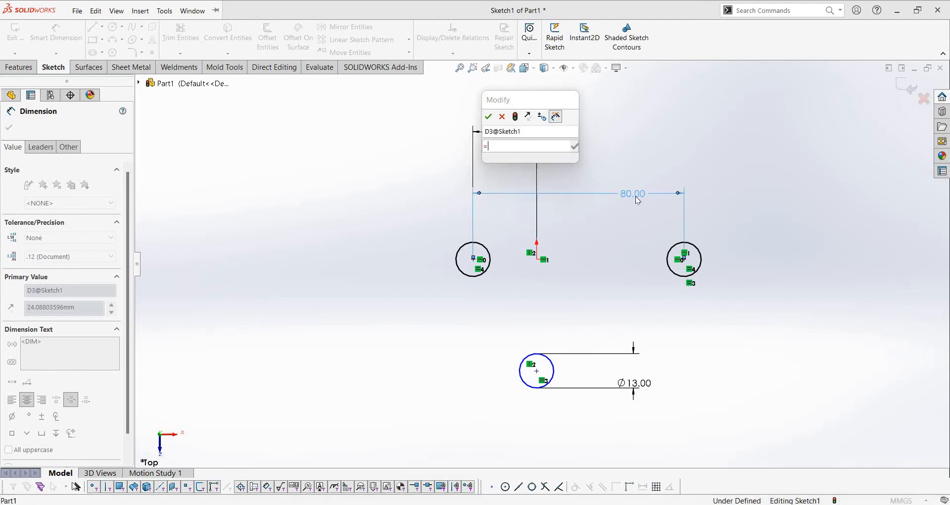
{"action": "type", "text": "/2"}
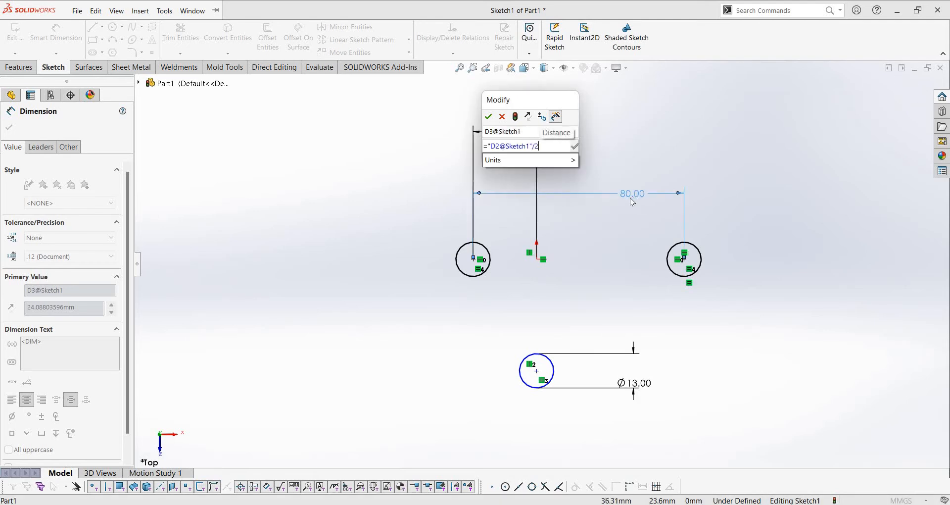
{"action": "left_click", "coordinate": [489, 116]}
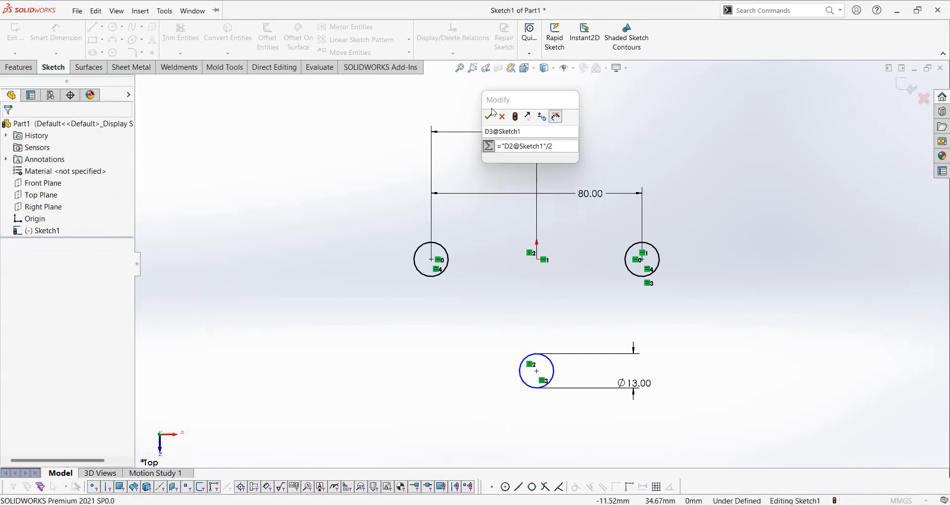
Check the hole spacing on the bracket drawing and dimension the vertical distance from the lower circle's centre to the origin as 50 mm
{"action": "key", "text": "alt+Tab"}
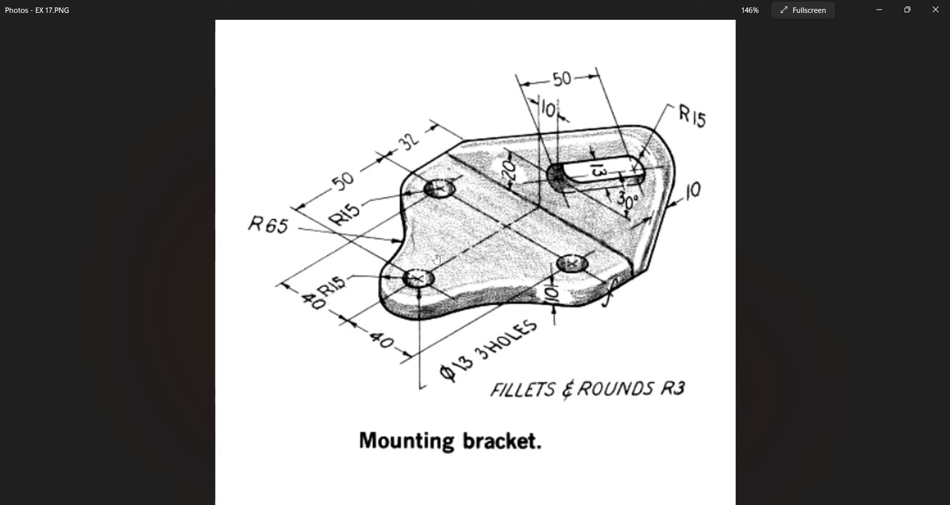
{"action": "key", "text": "alt+Tab"}
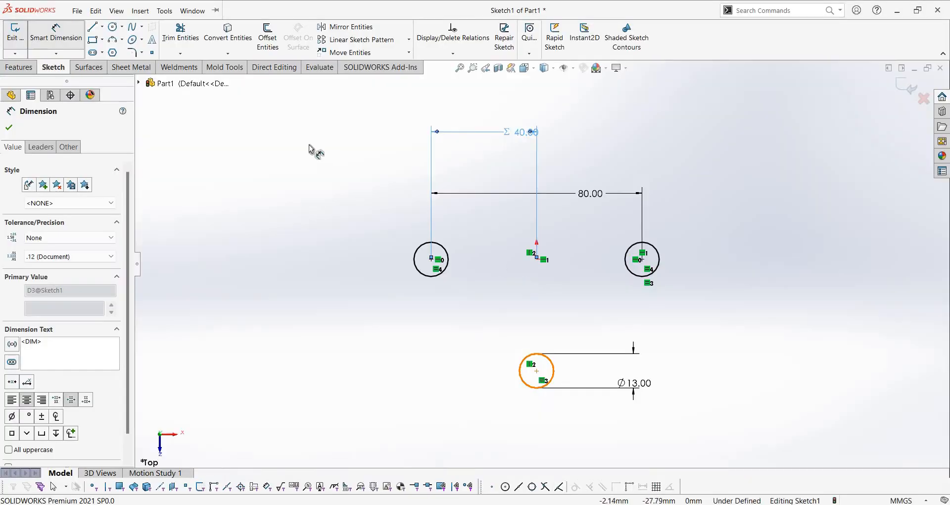
{"action": "left_click", "coordinate": [538, 374]}
{"action": "left_click", "coordinate": [537, 258]}
{"action": "left_click", "coordinate": [331, 304]}
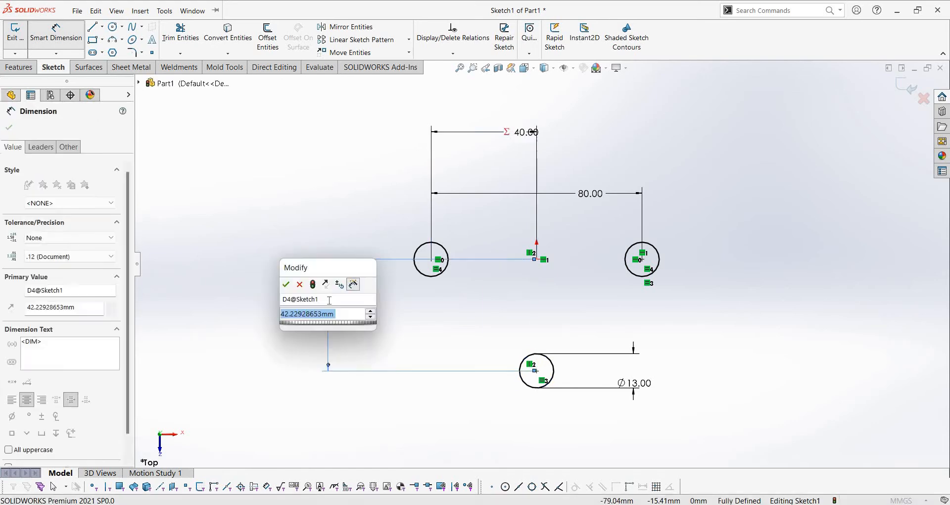
{"action": "type", "text": "50"}
{"action": "key", "text": "Return"}
{"action": "key", "text": "Escape"}
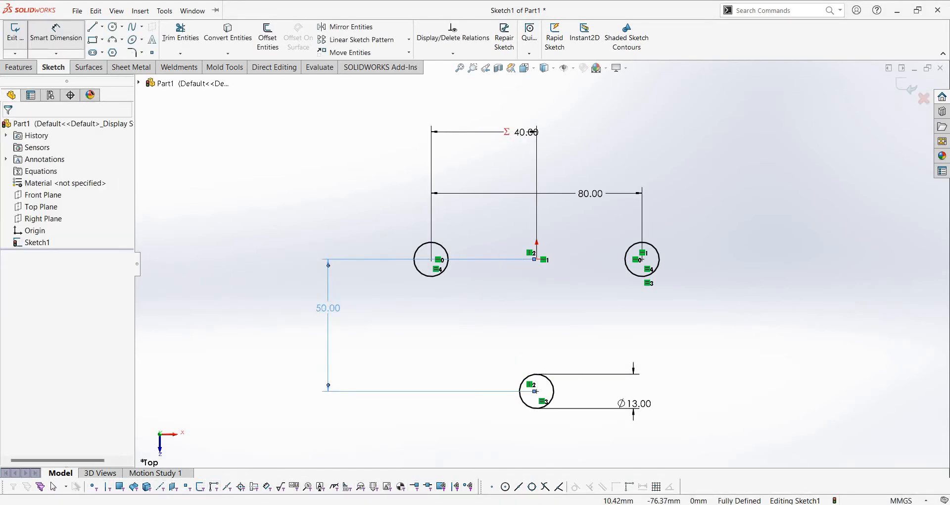
Check the corner radius on the bracket drawing and draw a 30 mm diameter circle centred on the upper-left hole
{"action": "key", "text": "alt+Tab"}
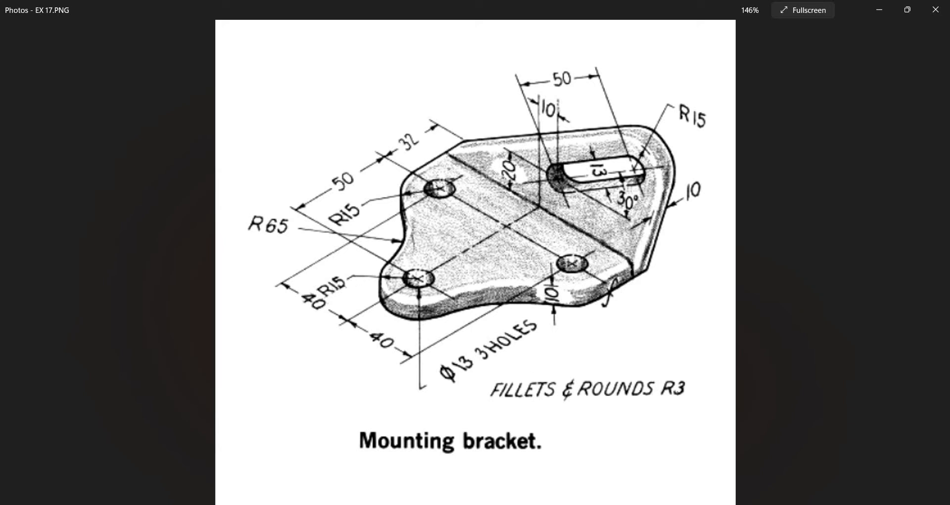
{"action": "key", "text": "alt+Tab"}
{"action": "key", "text": "alt+Tab"}
{"action": "key", "text": "alt+Tab"}
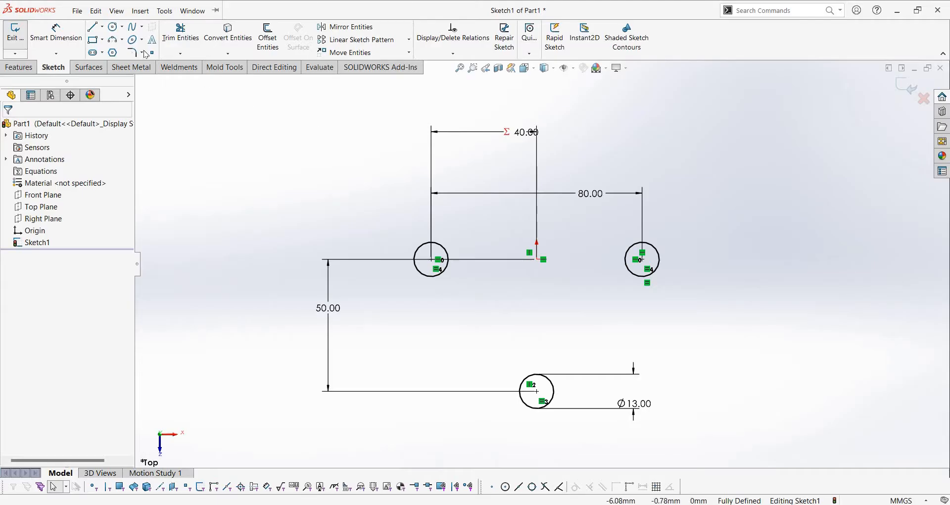
{"action": "left_click", "coordinate": [113, 28]}
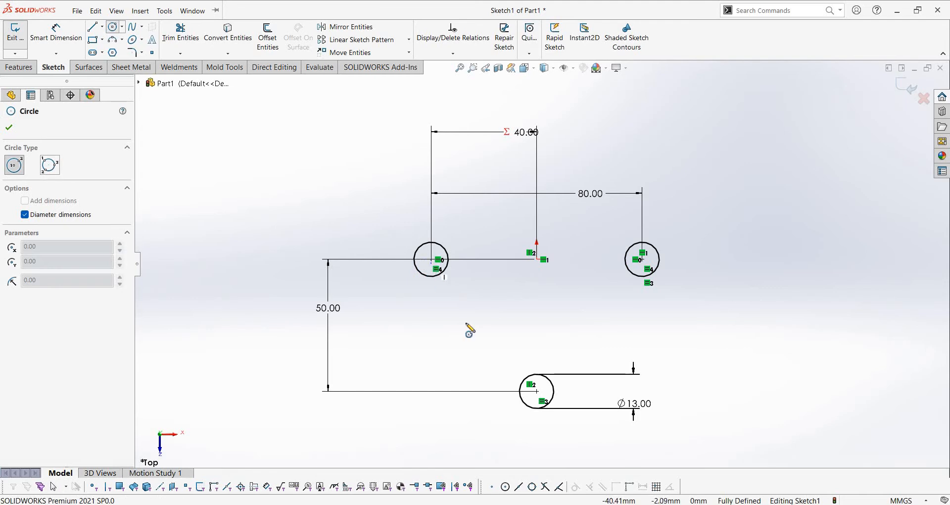
{"action": "left_click", "coordinate": [431, 258]}
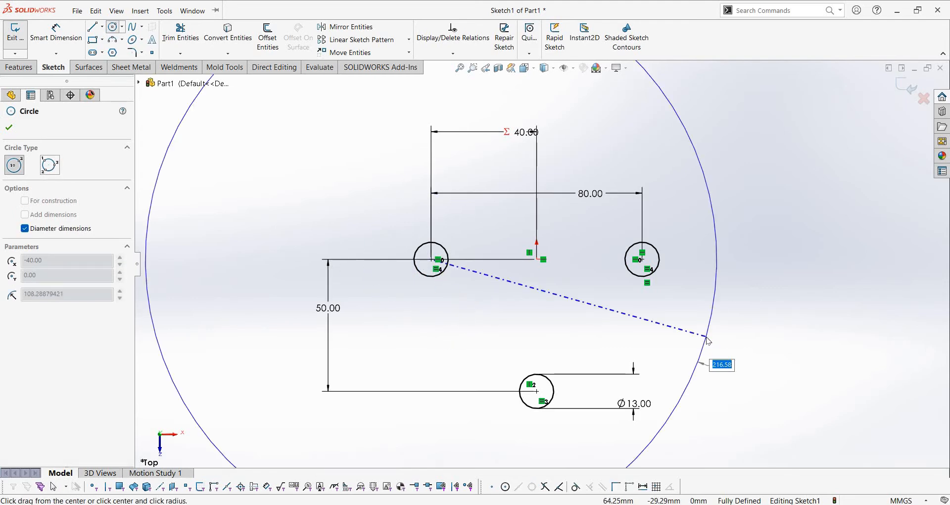
{"action": "key", "text": "alt+Tab"}
{"action": "key", "text": "alt+Tab"}
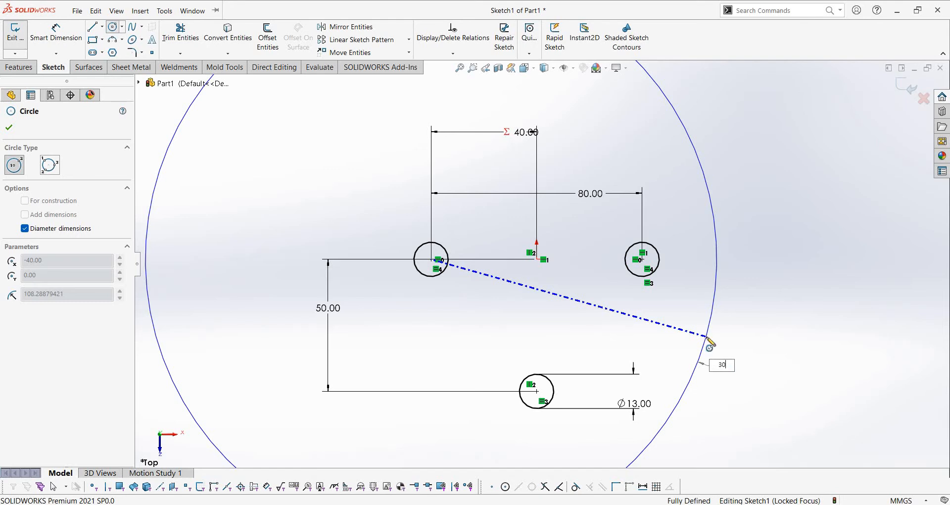
{"action": "key", "text": "Return"}
{"action": "key", "text": "Escape"}
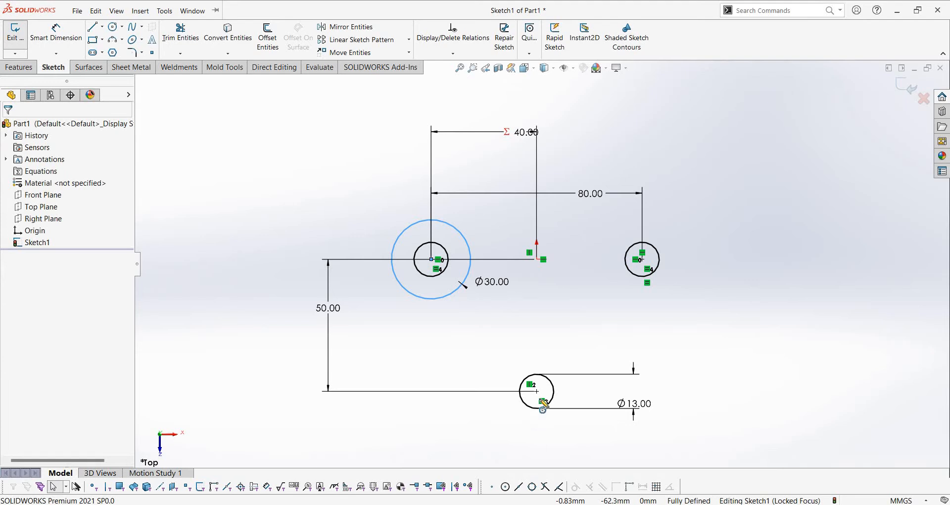
Draw a circle centred on the lower hole and set its diameter to 30 mm
{"action": "key", "text": "Return"}
{"action": "left_click", "coordinate": [536, 391]}
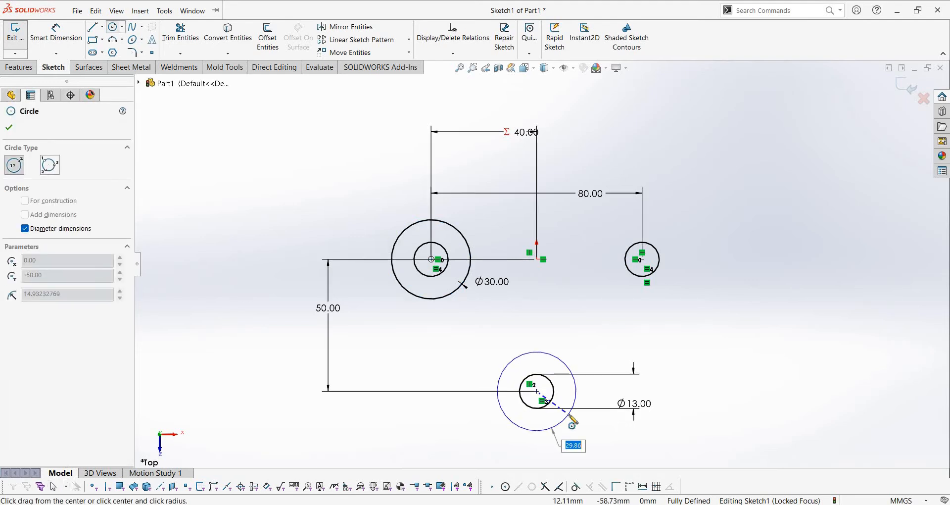
{"action": "key", "text": "Return"}
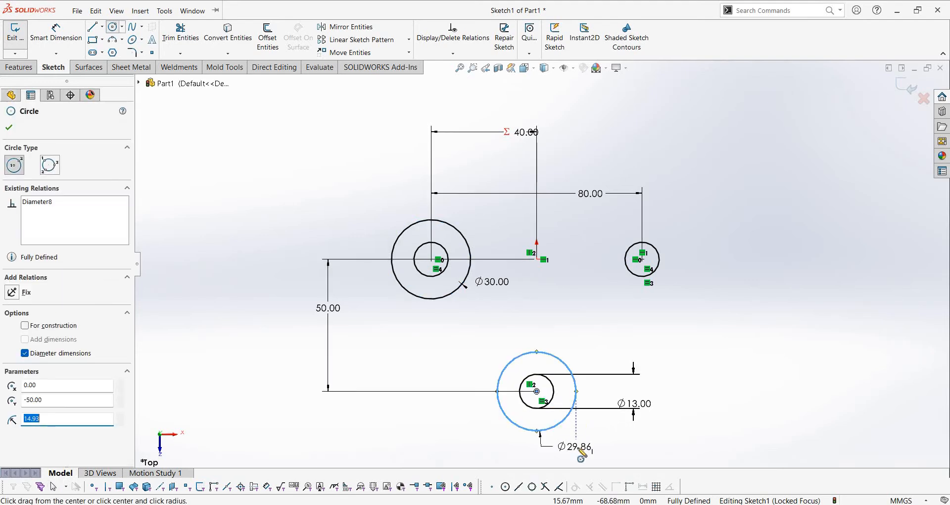
{"action": "key", "text": "Escape"}
{"action": "double_click", "coordinate": [581, 447]}
{"action": "type", "text": "30"}
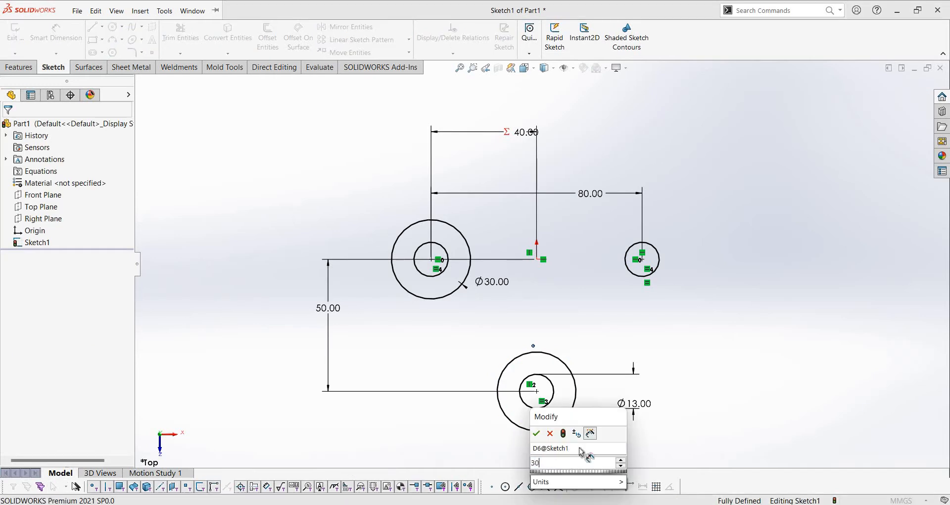
{"action": "key", "text": "Return"}
{"action": "key", "text": "Escape"}
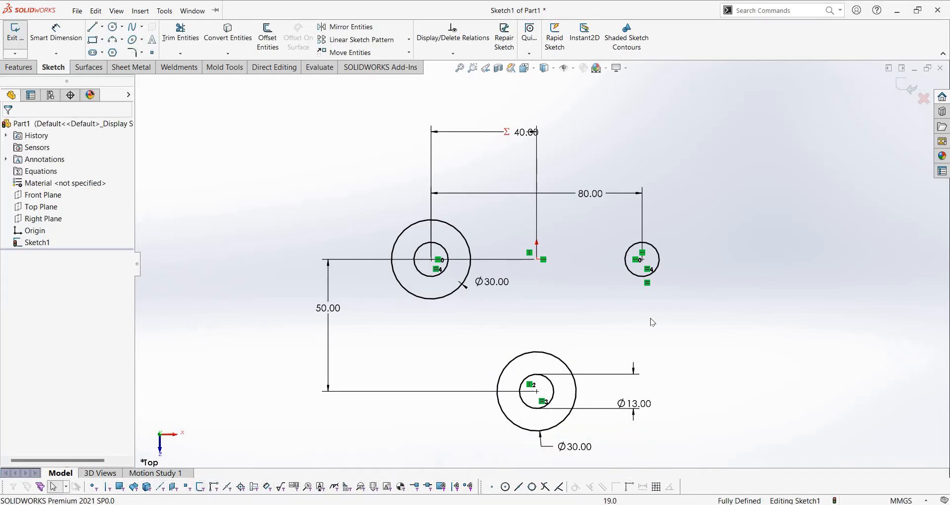
Draw a 30 mm diameter circle centred on the upper-right hole
{"action": "right_click", "coordinate": [742, 281]}
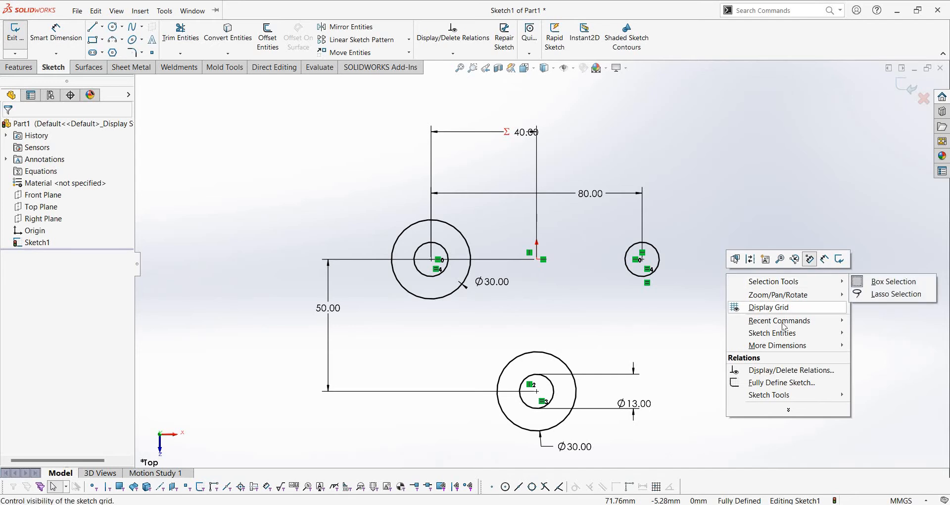
{"action": "left_click", "coordinate": [866, 321]}
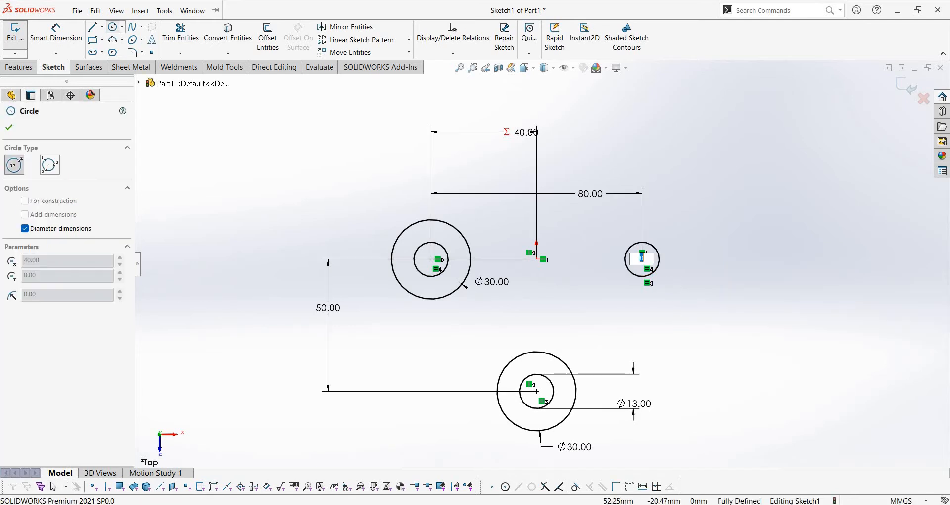
{"action": "type", "text": "30"}
{"action": "key", "text": "Return"}
{"action": "key", "text": "Escape"}
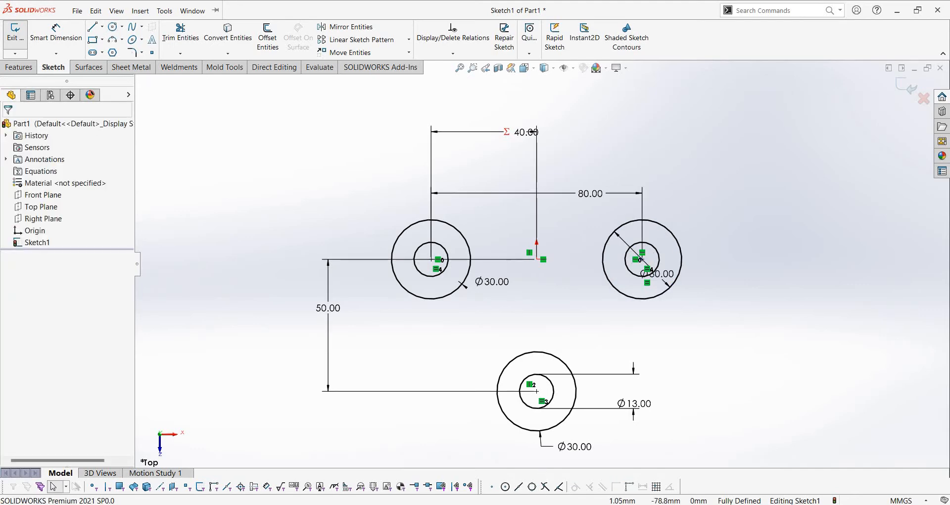
Check the bracket drawing and sketch a three-point arc of 65 mm radius from the upper-left 30 mm circle to the lower 30 mm circle
{"action": "key", "text": "alt+Tab"}
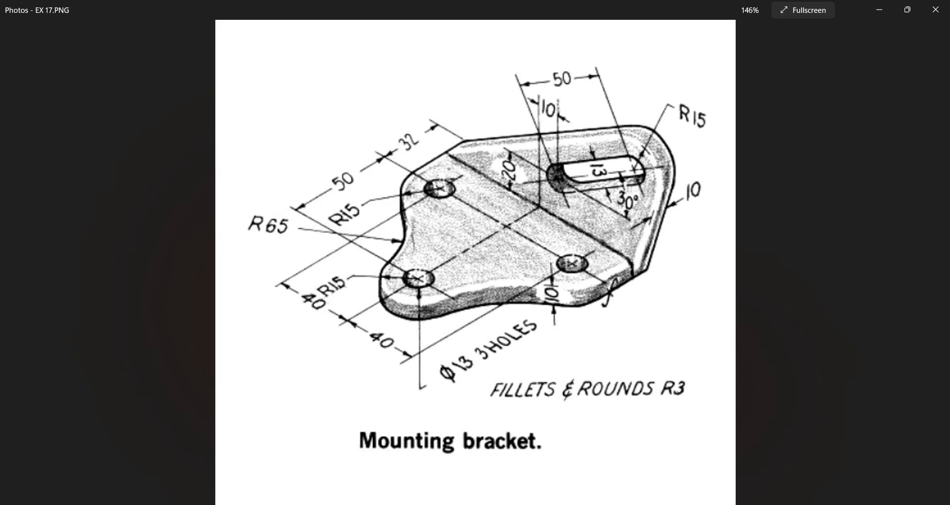
{"action": "key", "text": "alt+Tab"}
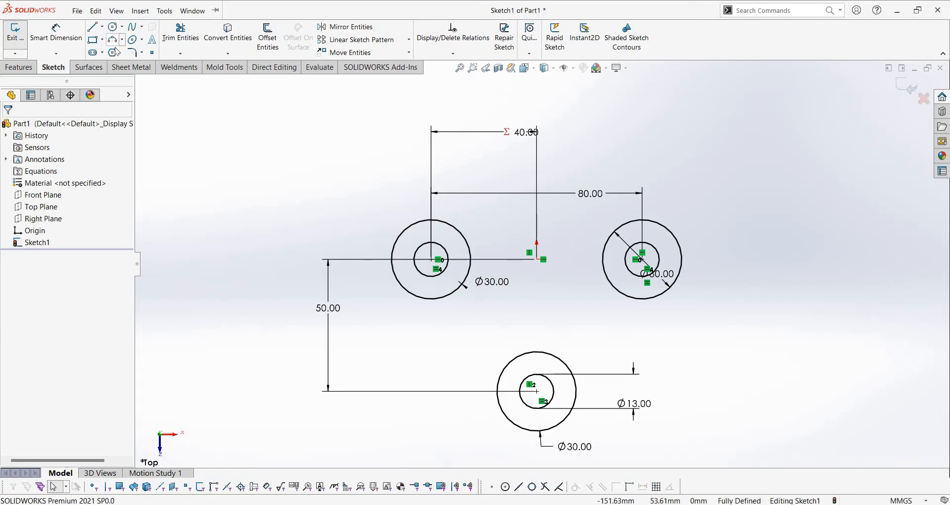
{"action": "left_click", "coordinate": [121, 40]}
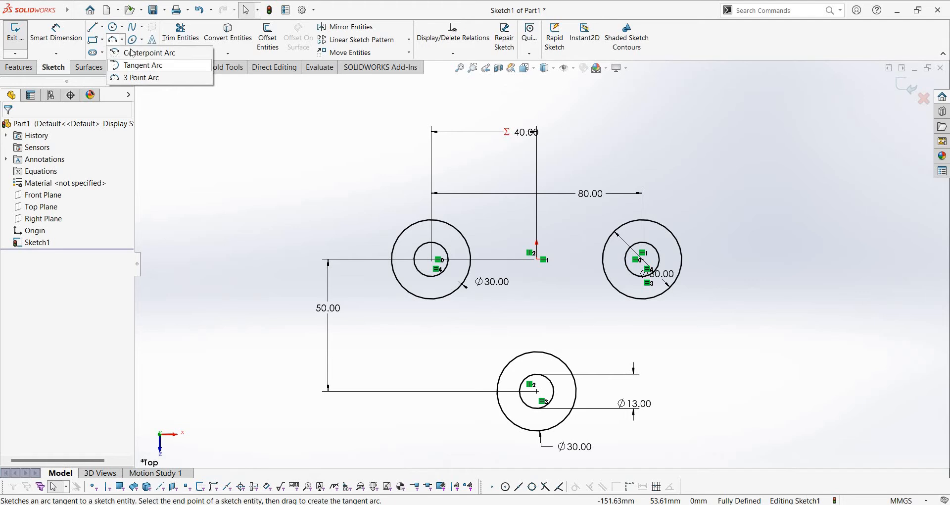
{"action": "left_click", "coordinate": [142, 77]}
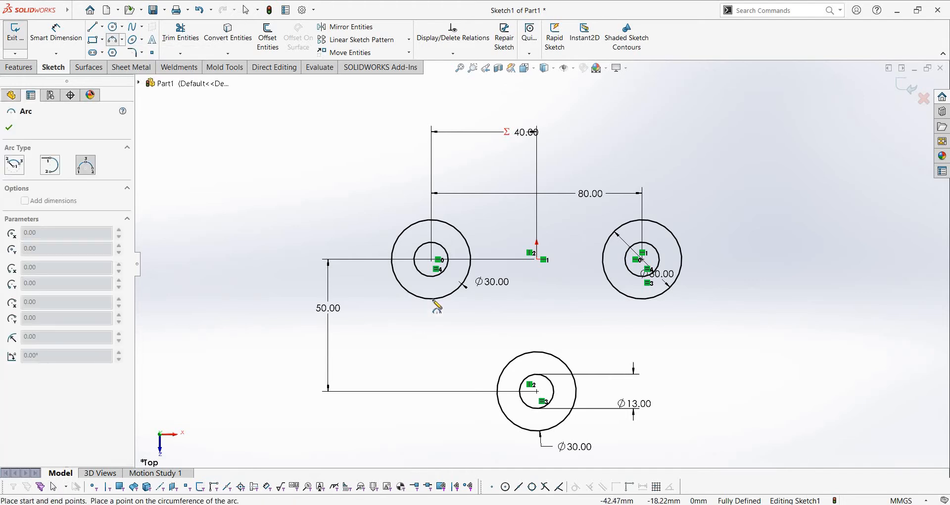
{"action": "left_click", "coordinate": [433, 300]}
{"action": "left_click", "coordinate": [504, 369]}
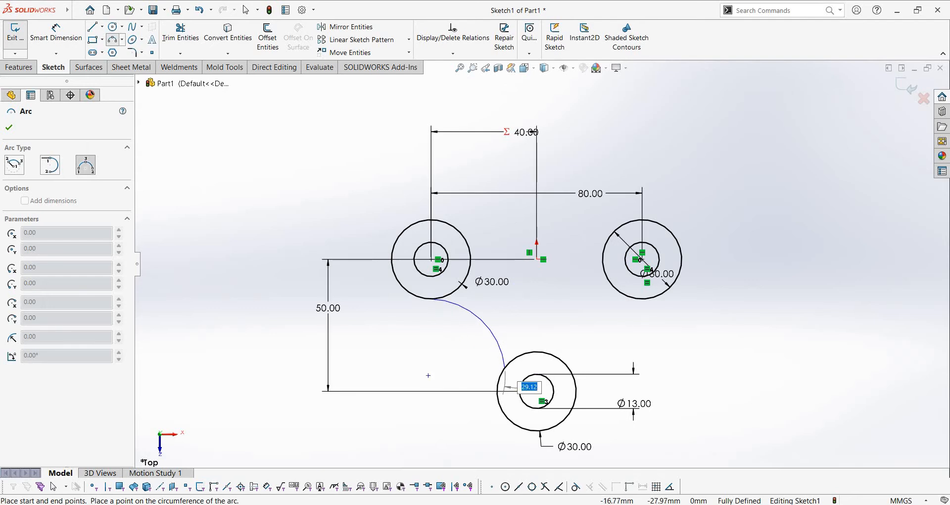
{"action": "key", "text": "Return"}
{"action": "key", "text": "Escape"}
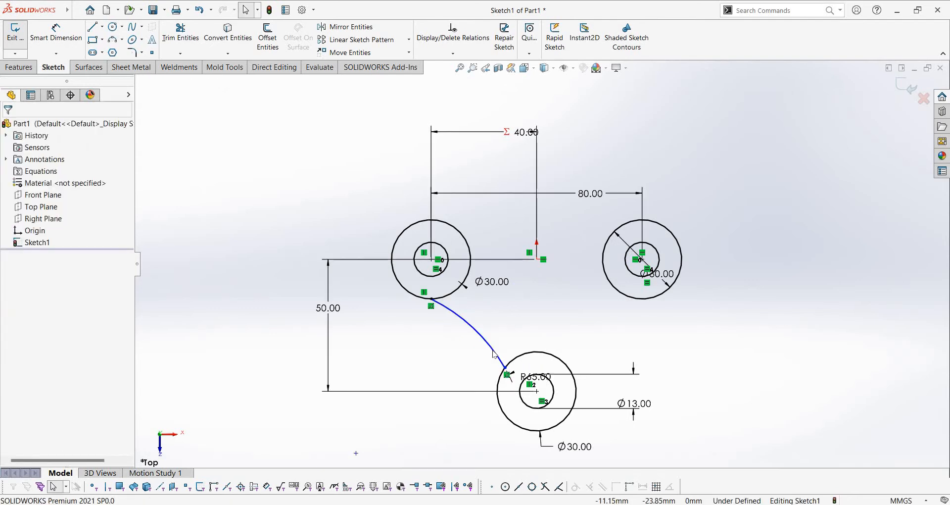
Add a tangent relation between the 65 mm radius arc and the lower 30 mm circle
{"action": "left_click", "coordinate": [501, 363]}
{"action": "left_click", "coordinate": [500, 380], "text": "ctrl"}
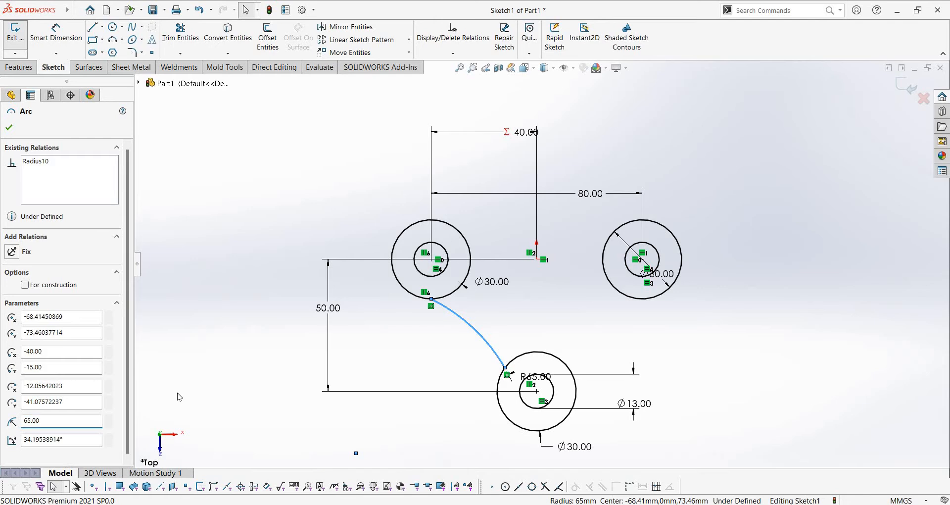
{"action": "left_click", "coordinate": [12, 317]}
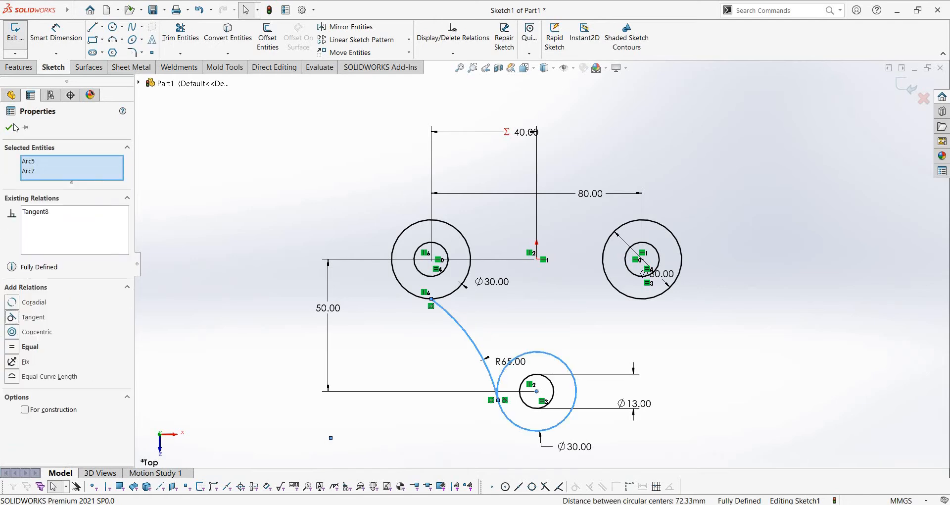
{"action": "left_click", "coordinate": [8, 128]}
Add a tangent relation between the 65 mm radius arc and the upper-left 30 mm circle, and delete the conflicting coincident relation at the arc's upper end
{"action": "left_click", "coordinate": [413, 295]}
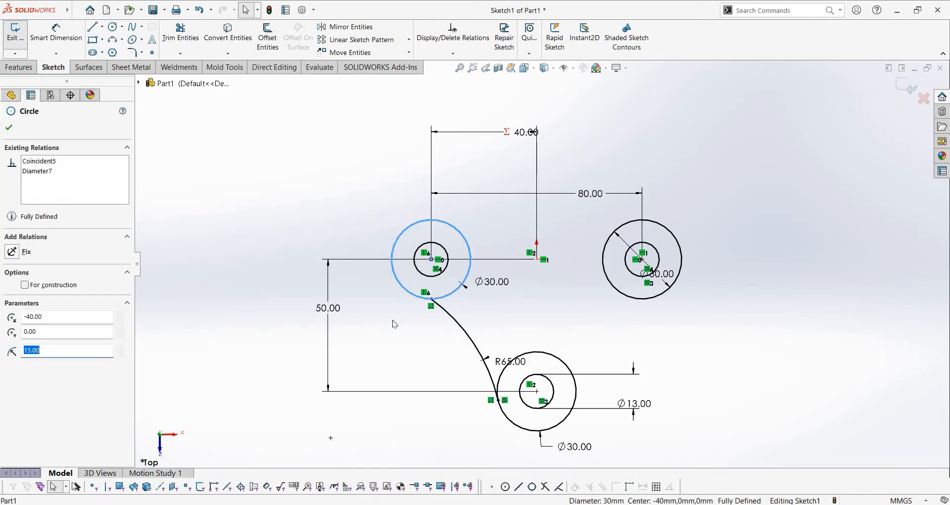
{"action": "left_click", "coordinate": [441, 308], "text": "ctrl"}
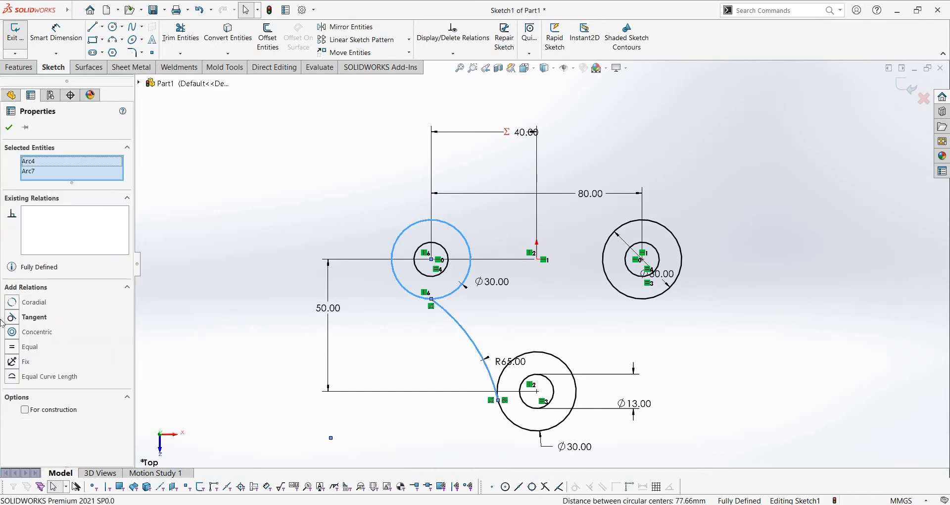
{"action": "left_click", "coordinate": [13, 317]}
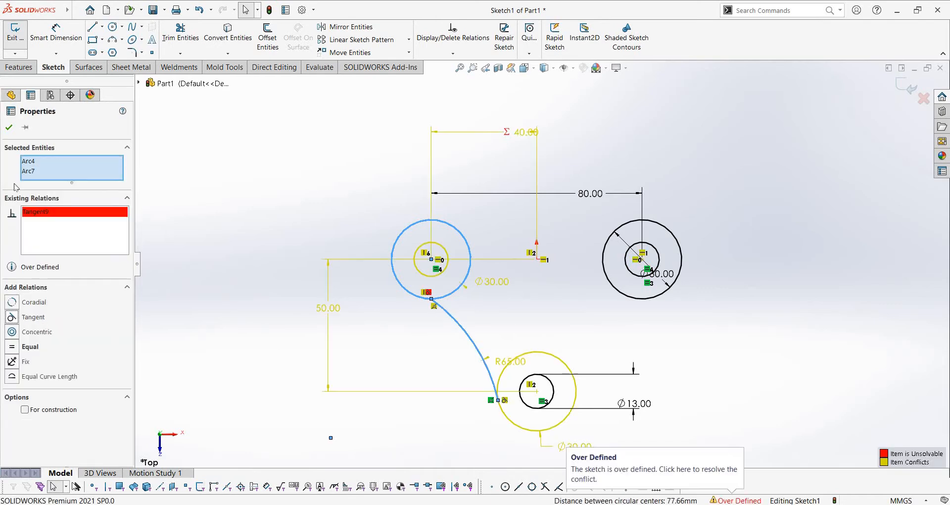
{"action": "left_click", "coordinate": [9, 128]}
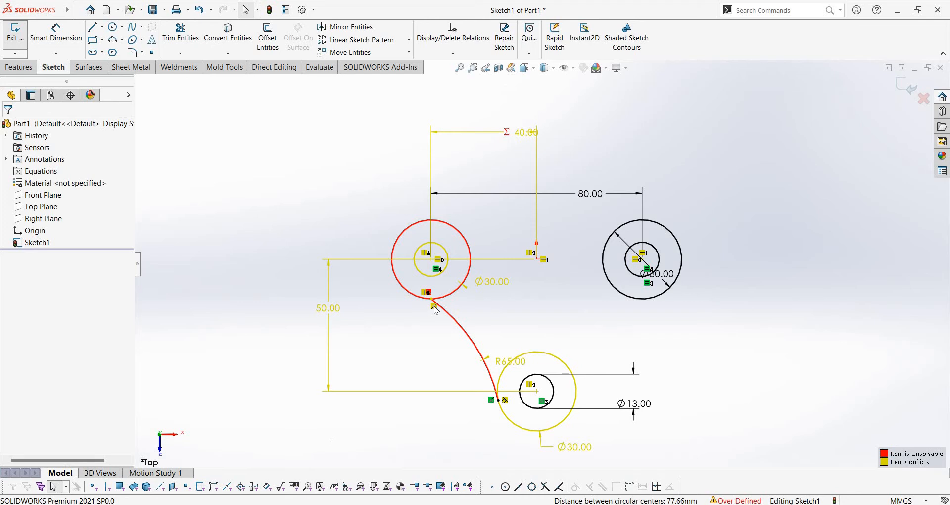
{"action": "right_click", "coordinate": [434, 305]}
{"action": "left_click", "coordinate": [451, 434]}
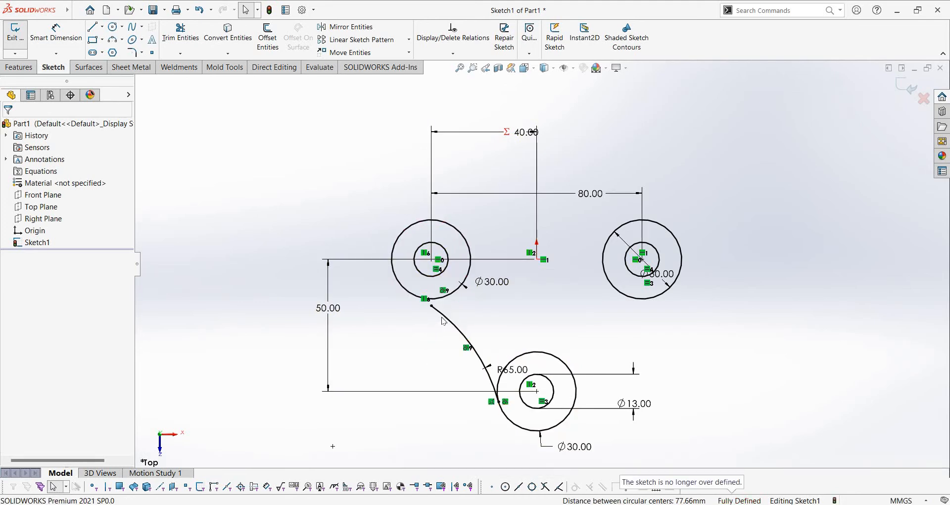
Extend the upper end of the 65 mm radius arc to meet the upper-left 30 mm circle
{"action": "left_click", "coordinate": [442, 317]}
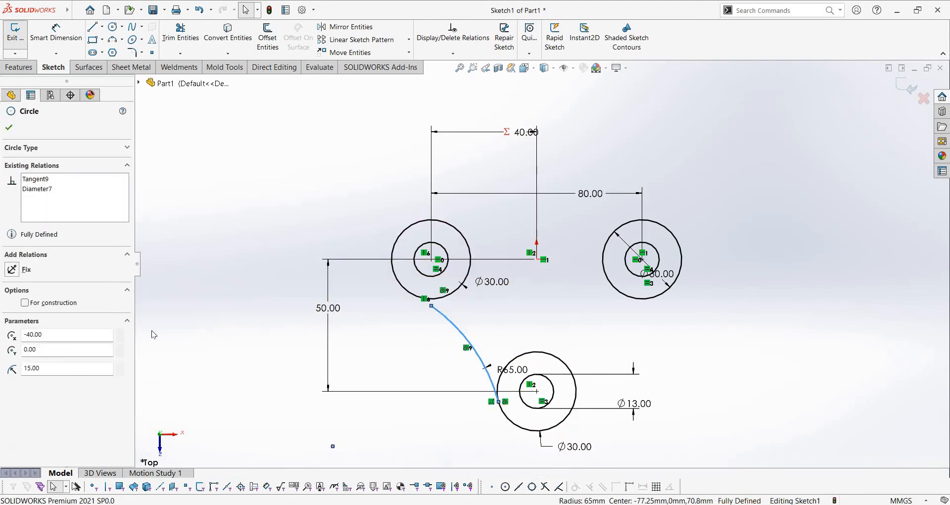
{"action": "left_click", "coordinate": [15, 319]}
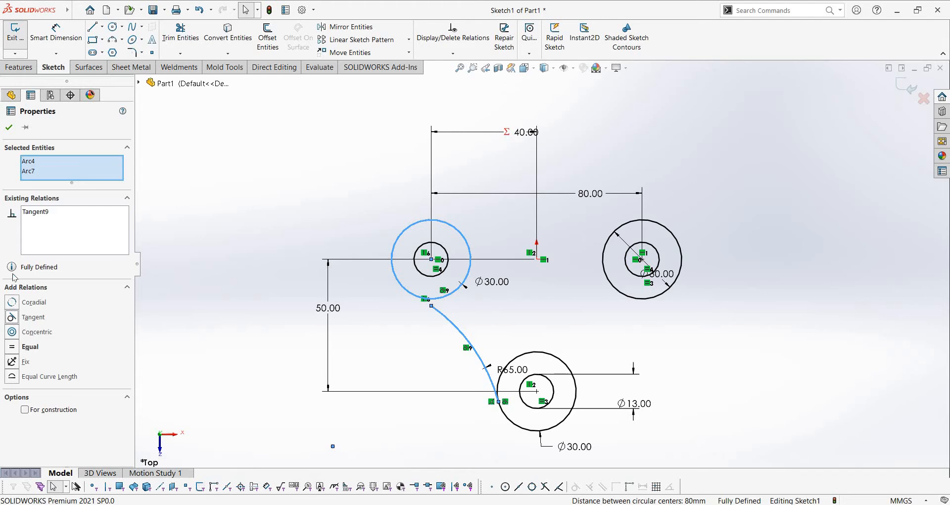
{"action": "left_click", "coordinate": [9, 127]}
{"action": "scroll", "coordinate": [485, 346], "scroll_direction": "up", "scroll_amount": 3}
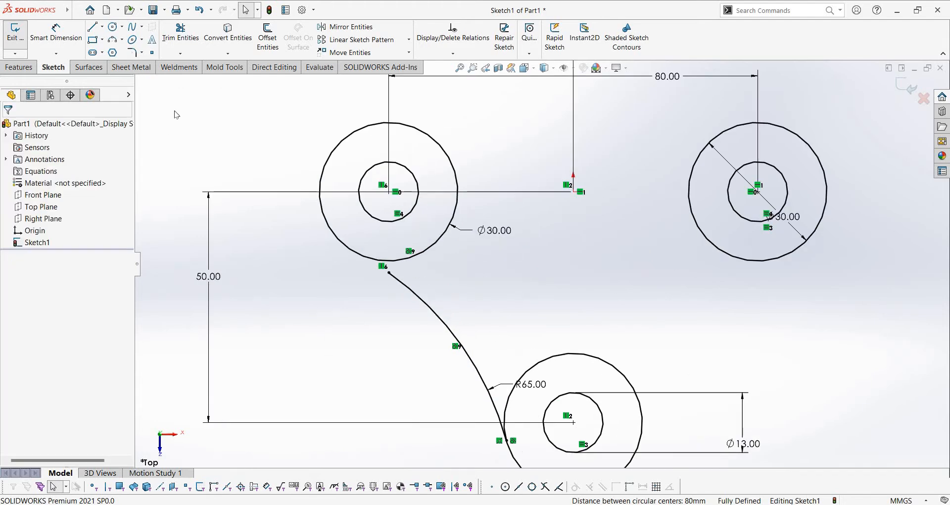
{"action": "left_click", "coordinate": [180, 53]}
{"action": "left_click", "coordinate": [173, 65]}
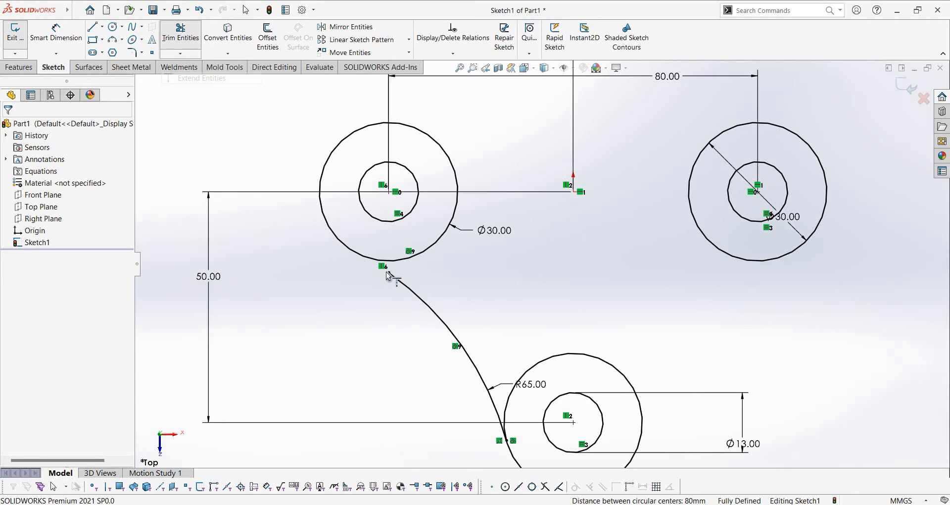
{"action": "left_click", "coordinate": [390, 274]}
{"action": "key", "text": "Escape"}
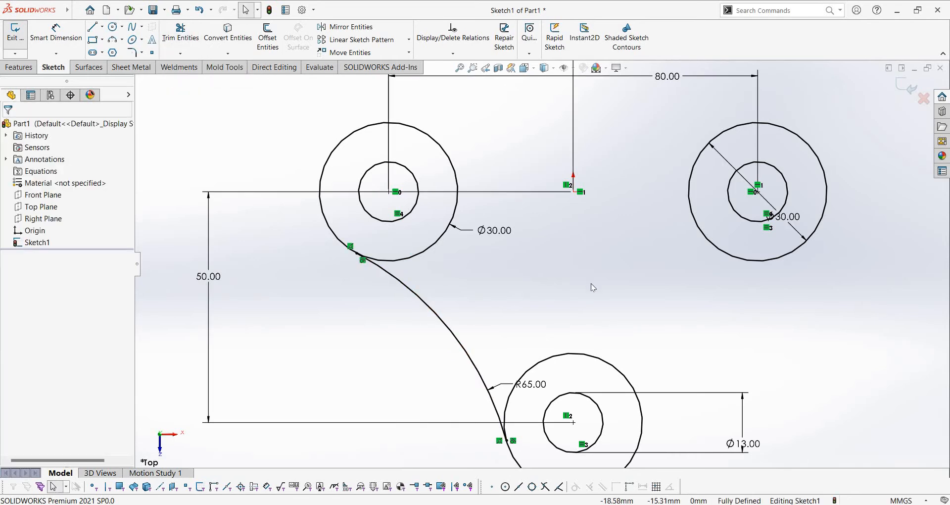
{"action": "scroll", "coordinate": [591, 283], "scroll_direction": "down", "scroll_amount": 2}
{"action": "scroll", "coordinate": [591, 283], "scroll_direction": "down", "scroll_amount": 2}
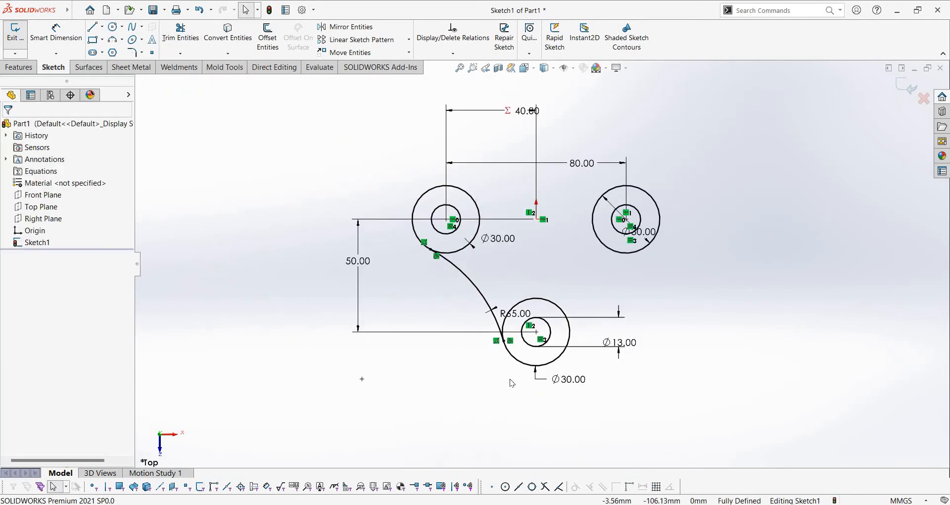
Sketch a three-point arc of 65 mm radius from the right side of the lower 30 mm circle to just below the upper-right circle
{"action": "left_click", "coordinate": [122, 39]}
{"action": "left_click", "coordinate": [132, 71]}
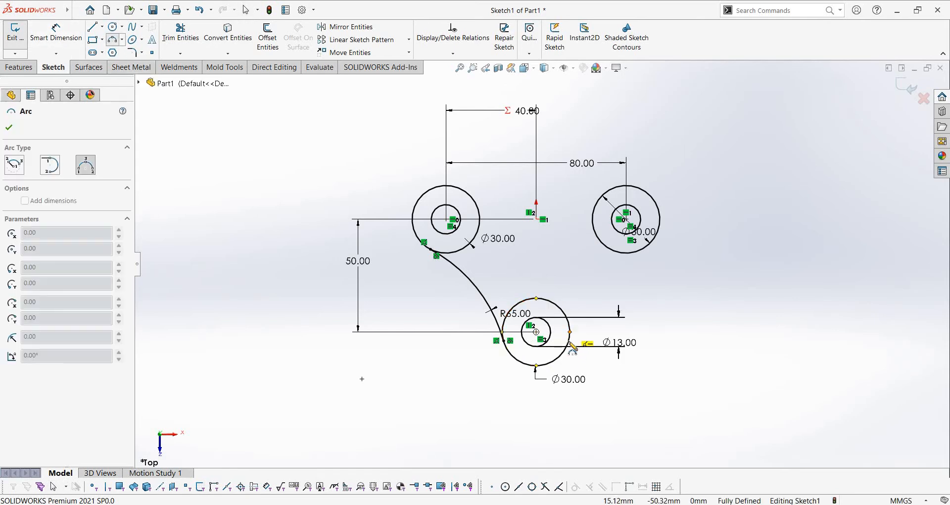
{"action": "left_click", "coordinate": [569, 340]}
{"action": "left_click", "coordinate": [646, 268]}
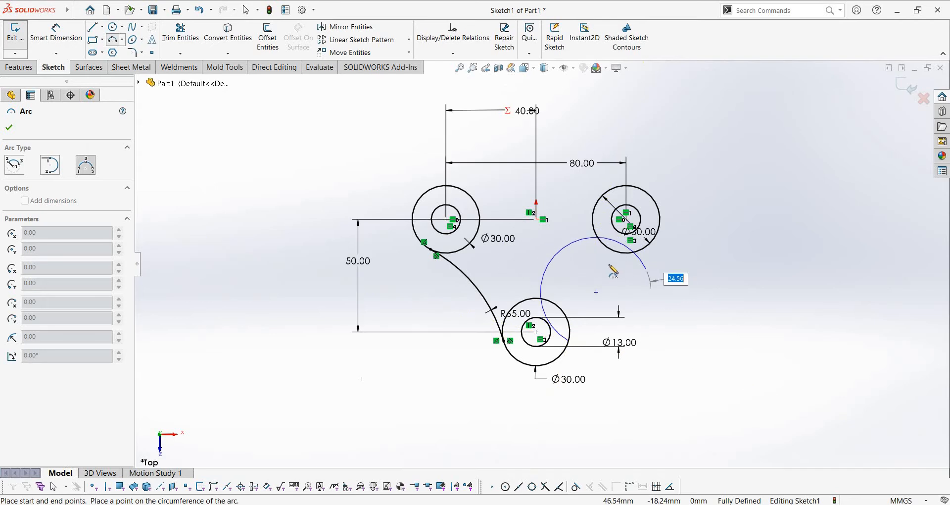
{"action": "type", "text": "65"}
{"action": "key", "text": "Return"}
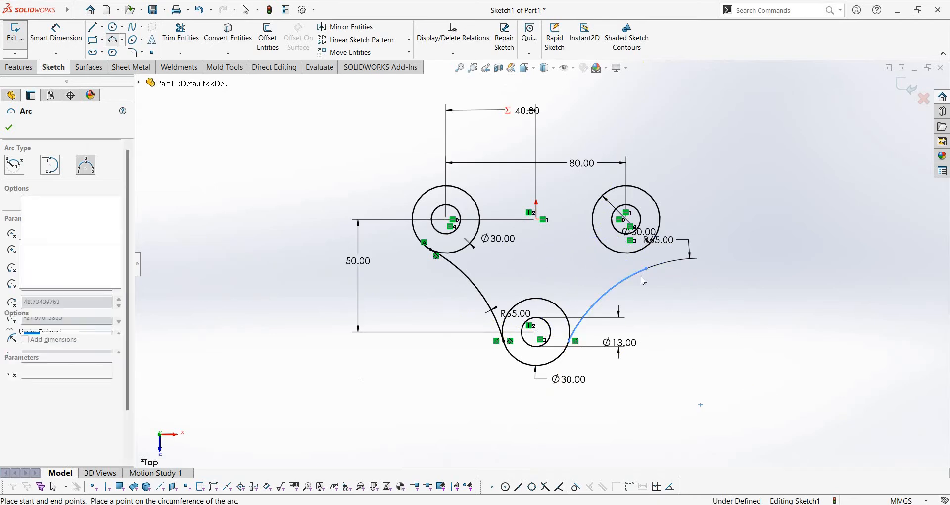
{"action": "key", "text": "Escape"}
{"action": "left_click", "coordinate": [645, 269]}
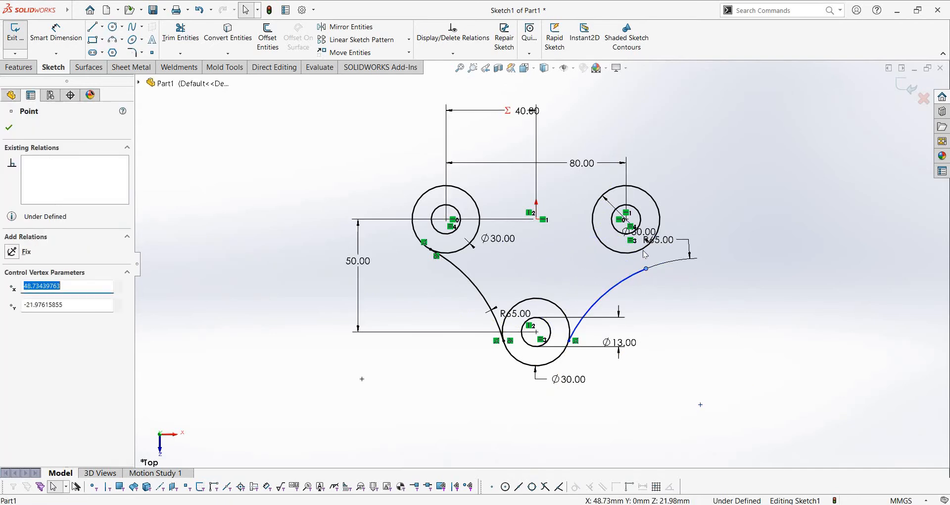
{"action": "left_click", "coordinate": [647, 243], "text": "ctrl"}
{"action": "key", "text": "Escape"}
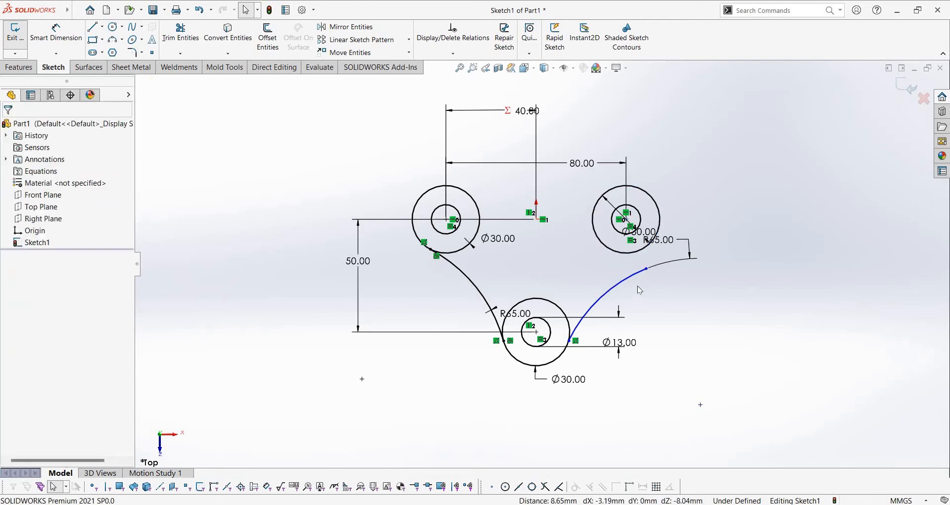
Add a tangent relation between the right 65 mm radius arc and the upper-right 30 mm circle
{"action": "left_click", "coordinate": [636, 279]}
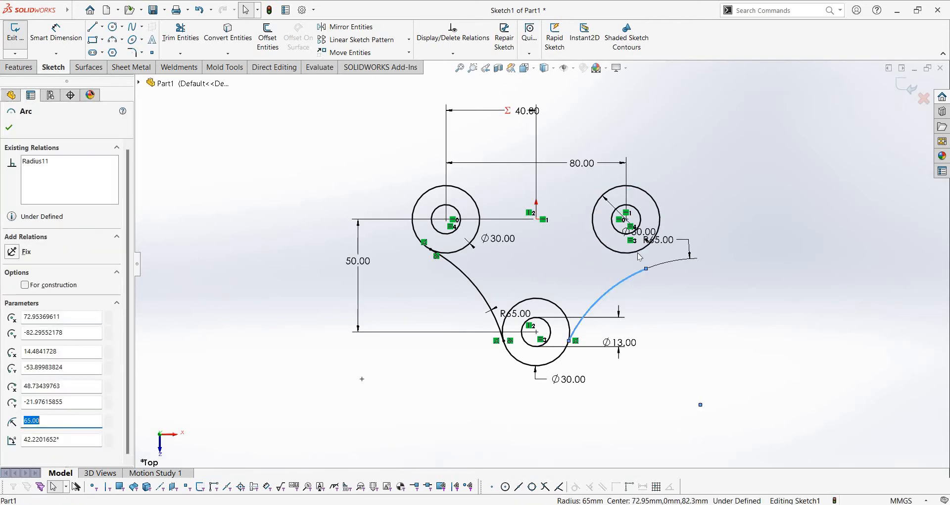
{"action": "left_click", "coordinate": [643, 248], "text": "ctrl"}
{"action": "left_click", "coordinate": [11, 317]}
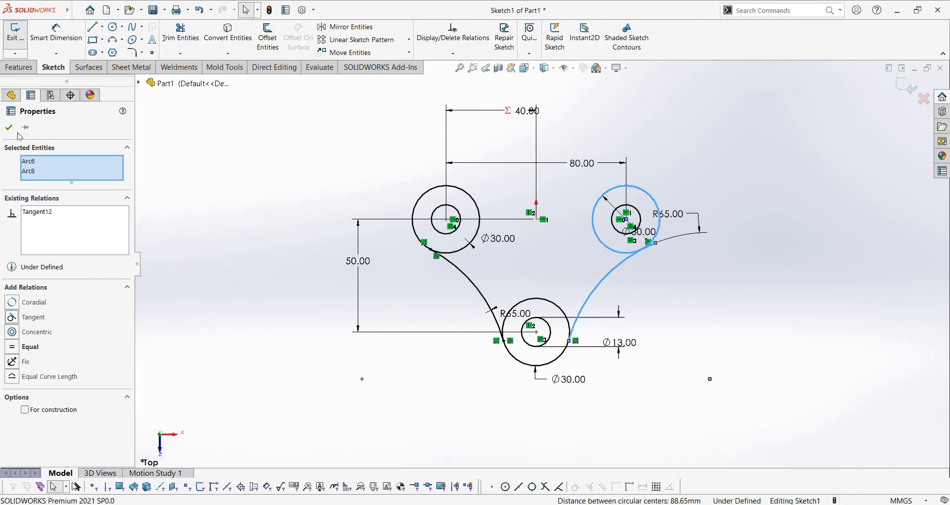
{"action": "left_click", "coordinate": [10, 126]}
Suppress the coincident relation joining the right arc's lower end to the lower 30 mm circle
{"action": "scroll", "coordinate": [603, 336], "scroll_direction": "down", "scroll_amount": 6}
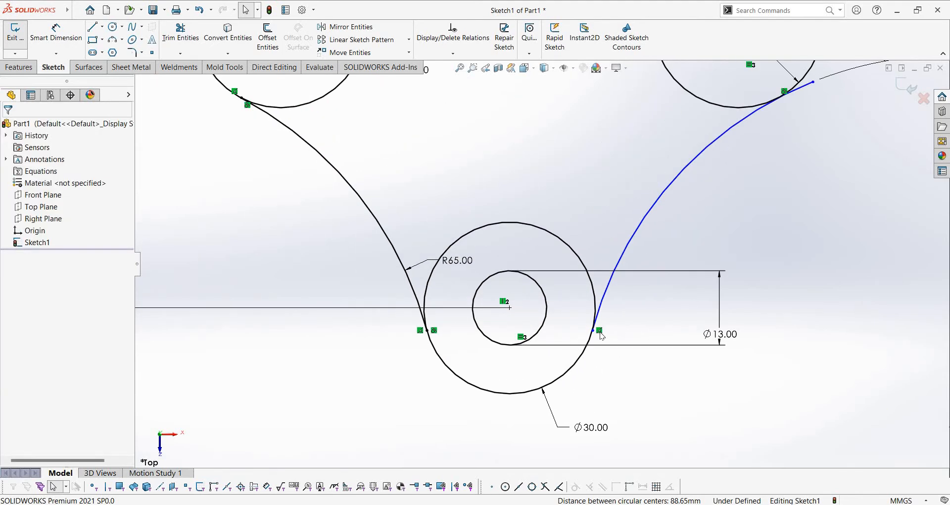
{"action": "right_click", "coordinate": [599, 336]}
{"action": "key", "text": "Escape"}
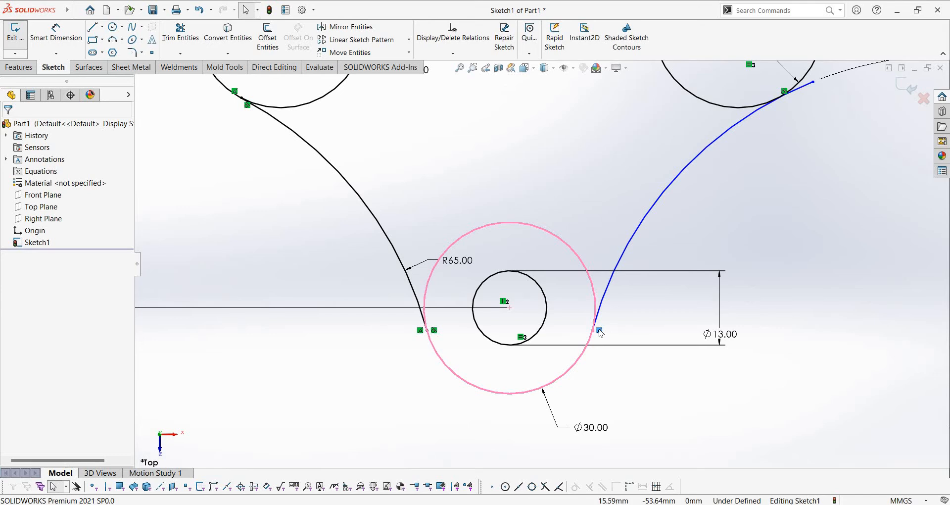
{"action": "right_click", "coordinate": [599, 331]}
{"action": "left_click", "coordinate": [618, 448]}
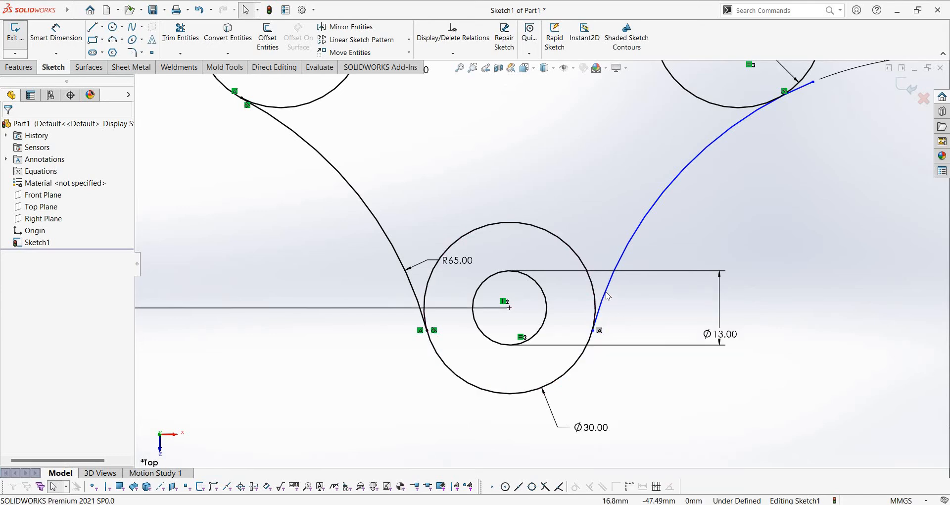
Add a tangent relation between the right 65 mm radius arc and the lower 30 mm circle
{"action": "left_click", "coordinate": [594, 291]}
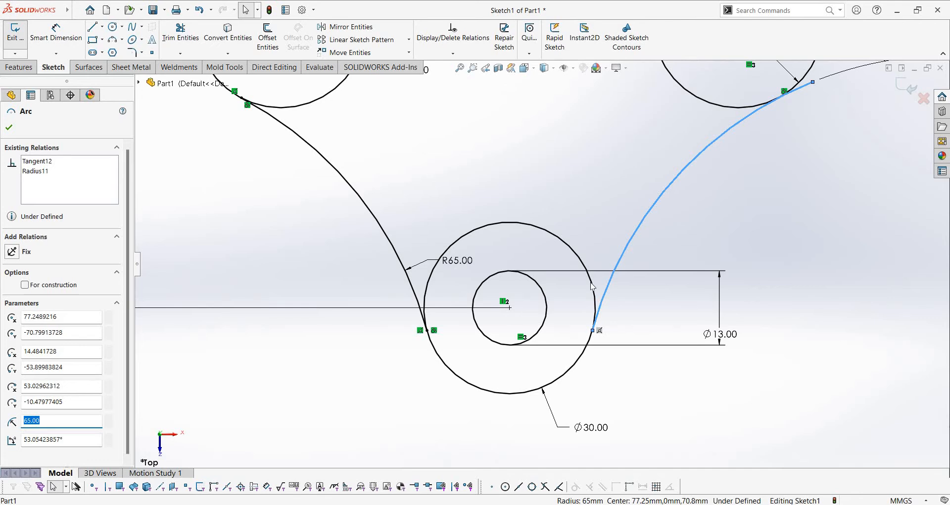
{"action": "left_click", "coordinate": [592, 286], "text": "ctrl"}
{"action": "left_click", "coordinate": [13, 317]}
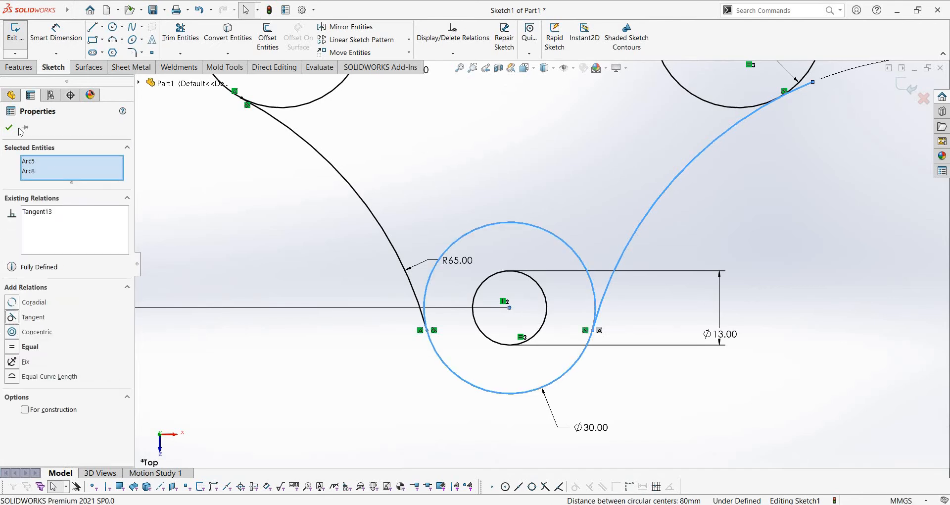
{"action": "left_click", "coordinate": [632, 333]}
{"action": "key", "text": "f"}
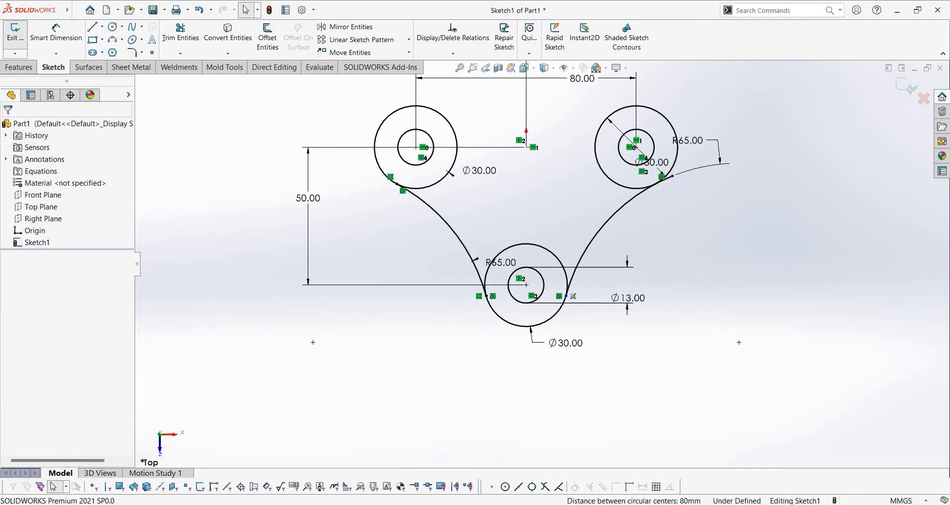
Check the bracket drawing and draw a horizontal centerline between the centres of the two upper holes
{"action": "key", "text": "alt+Tab"}
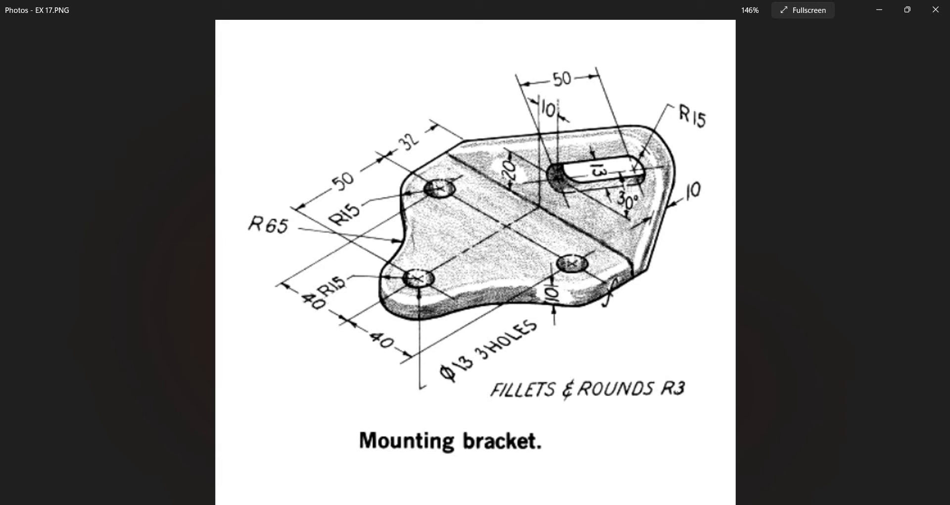
{"action": "key", "text": "alt+Tab"}
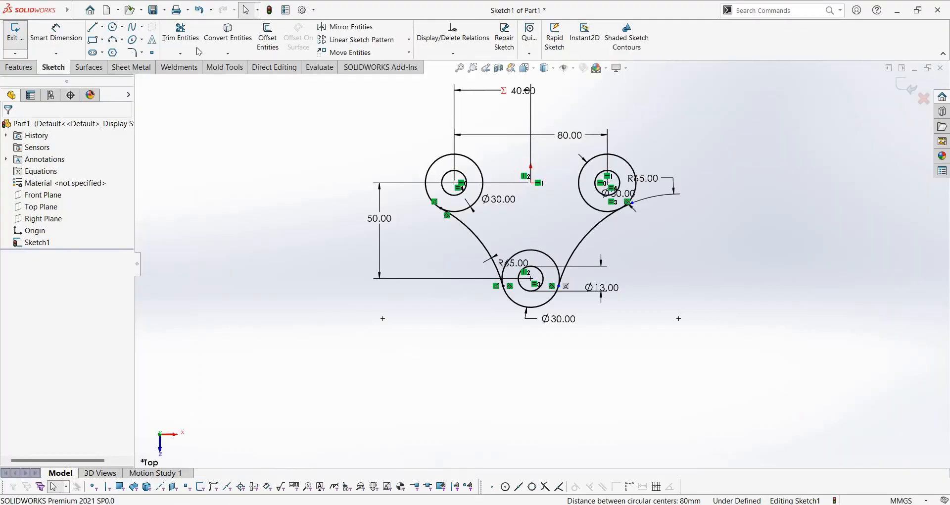
{"action": "left_click", "coordinate": [102, 27]}
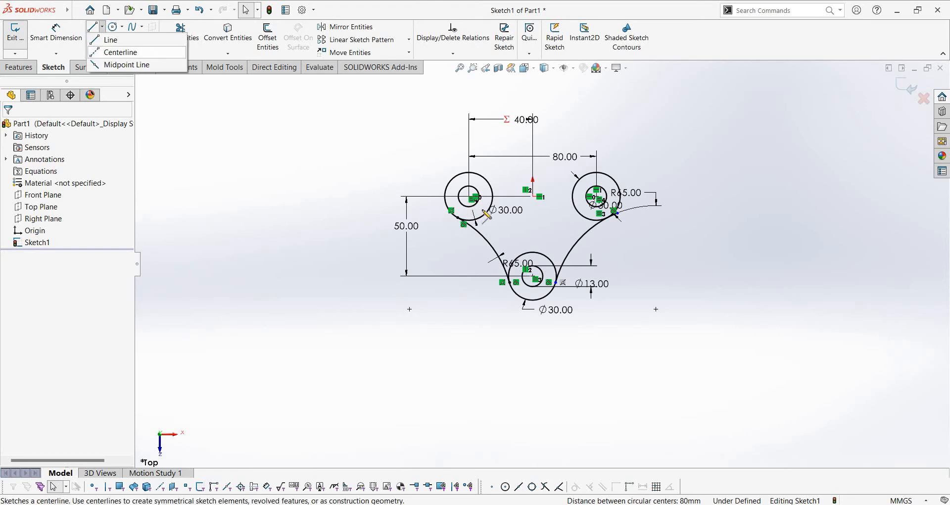
{"action": "left_click", "coordinate": [110, 51]}
{"action": "scroll", "coordinate": [475, 203], "scroll_direction": "down", "scroll_amount": 2}
{"action": "left_click", "coordinate": [470, 196]}
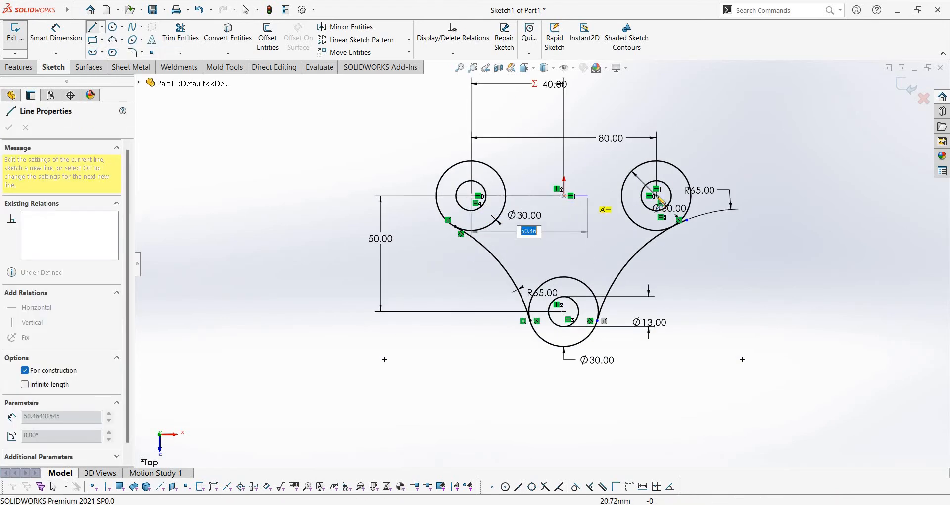
{"action": "left_click", "coordinate": [656, 195]}
{"action": "key", "text": "Escape"}
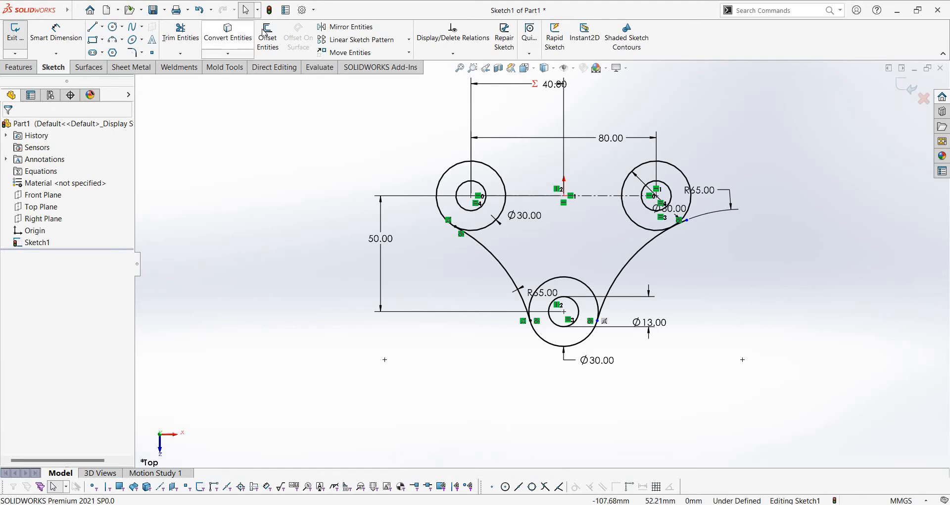
Offset the horizontal centerline upward by 32 mm
{"action": "left_click", "coordinate": [267, 37]}
{"action": "type", "text": "32"}
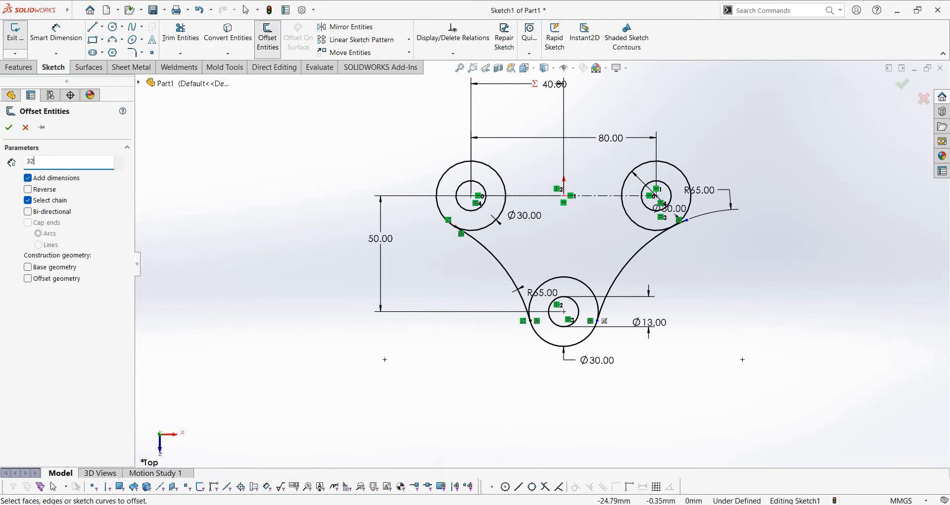
{"action": "key", "text": "Return"}
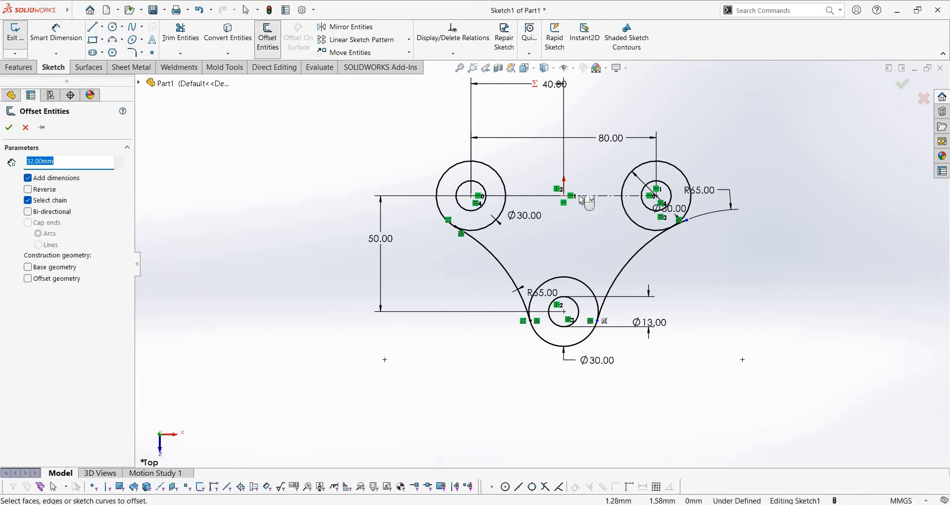
{"action": "left_click", "coordinate": [564, 196]}
{"action": "key", "text": "Return"}
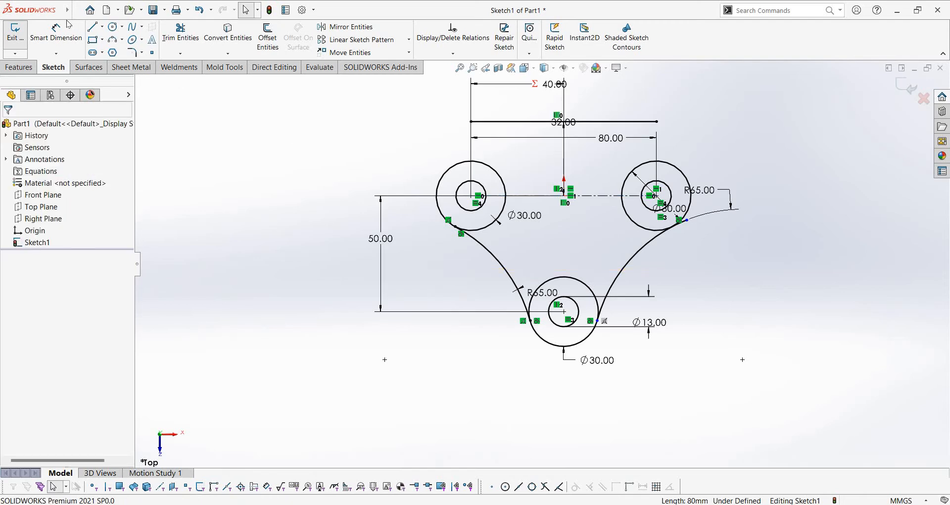
Draw a vertical line about 36 mm long upward from the leftmost point of the upper-left 30 mm circle
{"action": "left_click", "coordinate": [92, 26]}
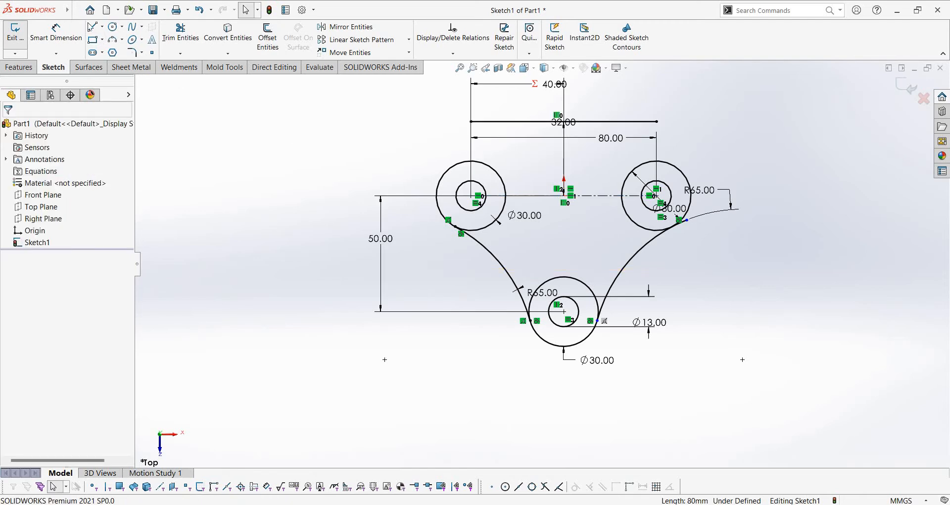
{"action": "left_click", "coordinate": [436, 195]}
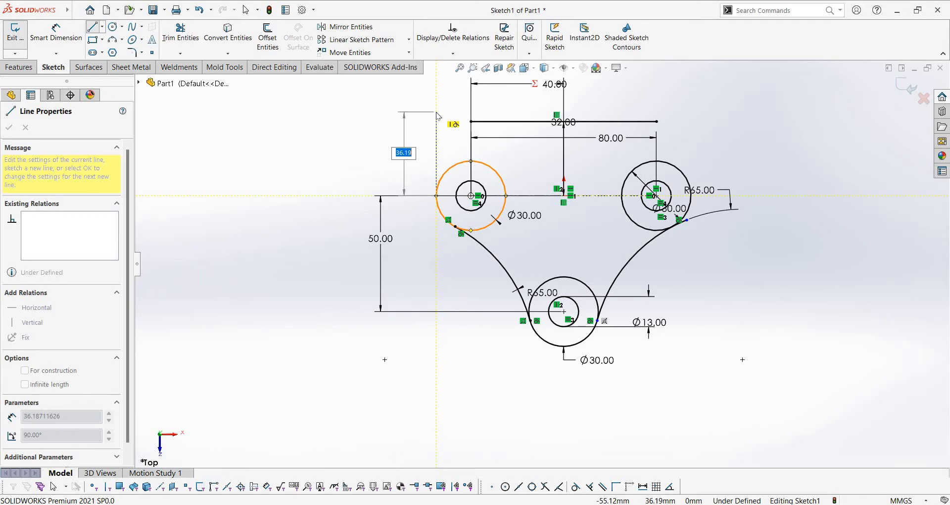
{"action": "left_click", "coordinate": [436, 112]}
{"action": "key", "text": "Escape"}
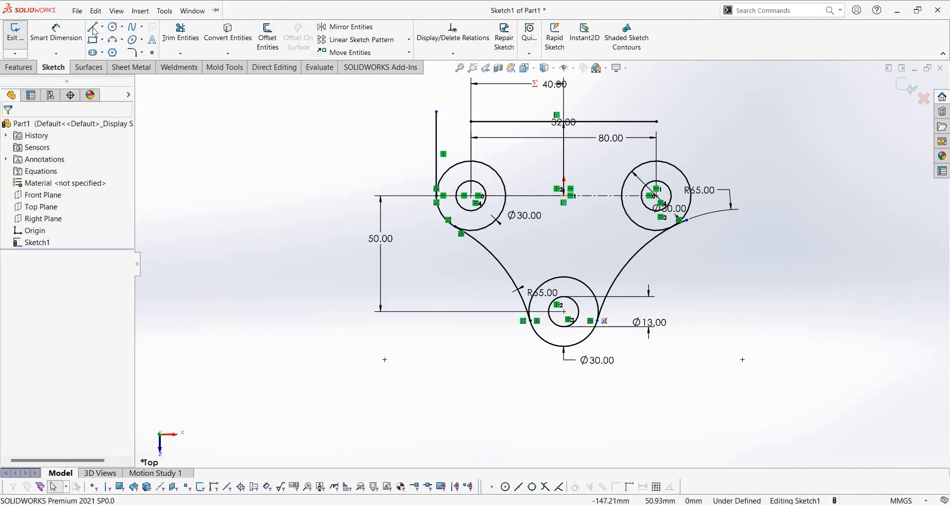
Draw a vertical line about 38 mm long down to the rightmost point of the upper-right 30 mm circle
{"action": "left_click", "coordinate": [93, 27]}
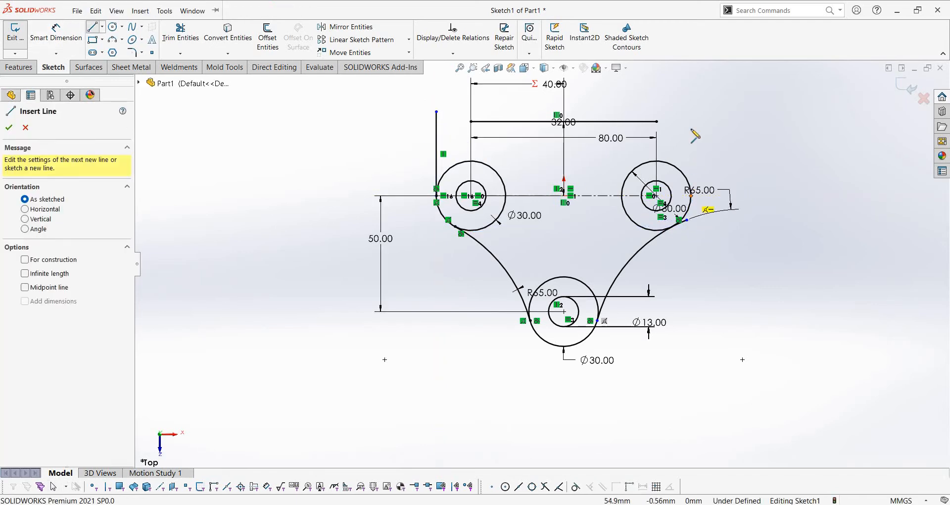
{"action": "left_click", "coordinate": [691, 107]}
{"action": "left_click", "coordinate": [691, 195]}
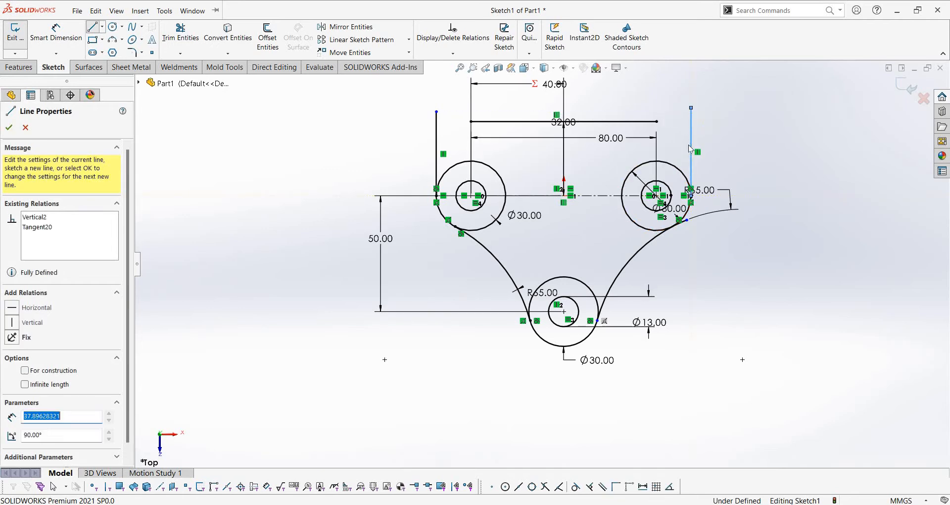
{"action": "key", "text": "Escape"}
Extend both ends of the offset horizontal line to meet the two vertical side lines
{"action": "left_click", "coordinate": [175, 52]}
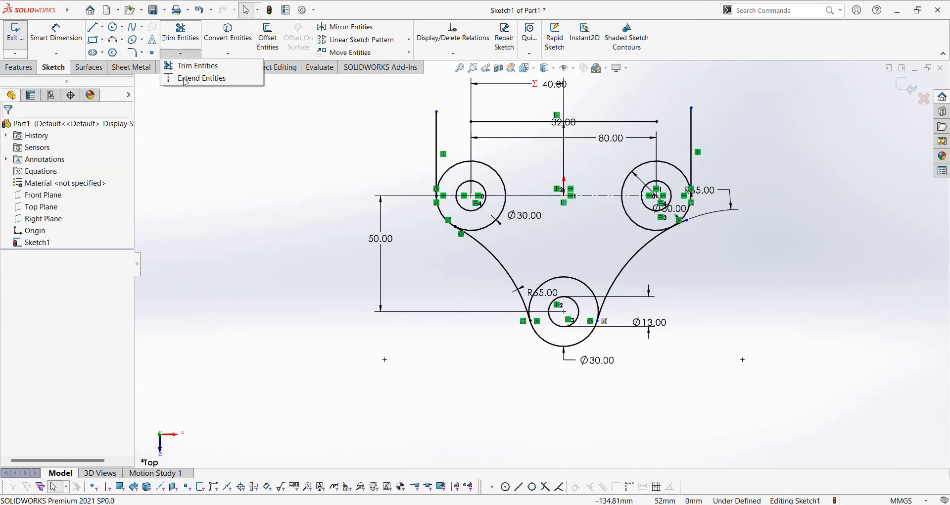
{"action": "left_click", "coordinate": [198, 62]}
{"action": "left_click", "coordinate": [565, 121]}
{"action": "left_click", "coordinate": [628, 121]}
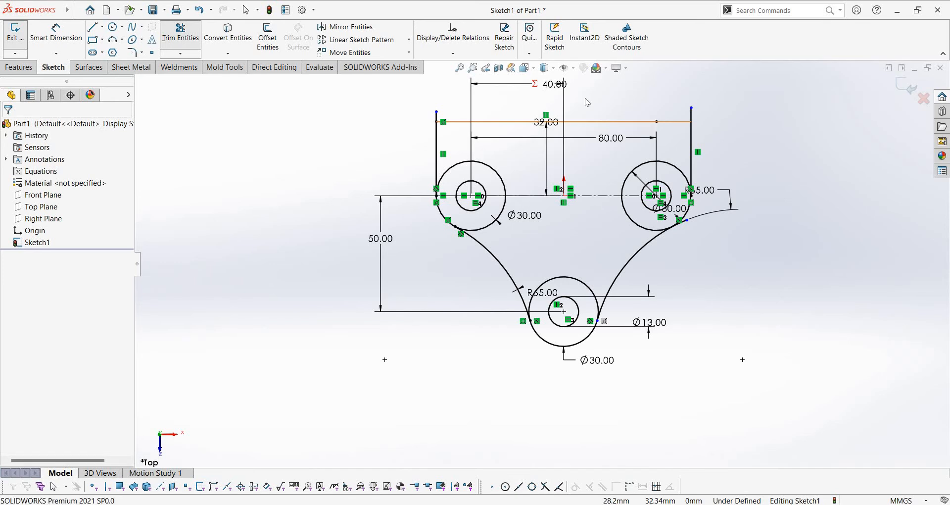
{"action": "key", "text": "Escape"}
Trim the ends of both vertical side lines that stick out above the offset horizontal line
{"action": "left_click", "coordinate": [181, 34]}
{"action": "scroll", "coordinate": [425, 129], "scroll_direction": "down", "scroll_amount": 3}
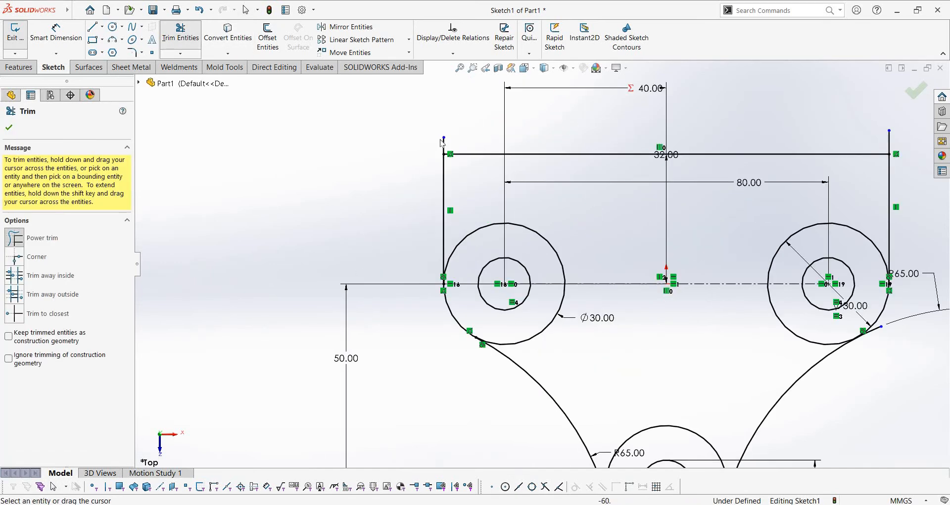
{"action": "left_click_drag", "start_coordinate": [426, 143], "coordinate": [495, 145]}
{"action": "scroll", "coordinate": [816, 166], "scroll_direction": "down", "scroll_amount": 3}
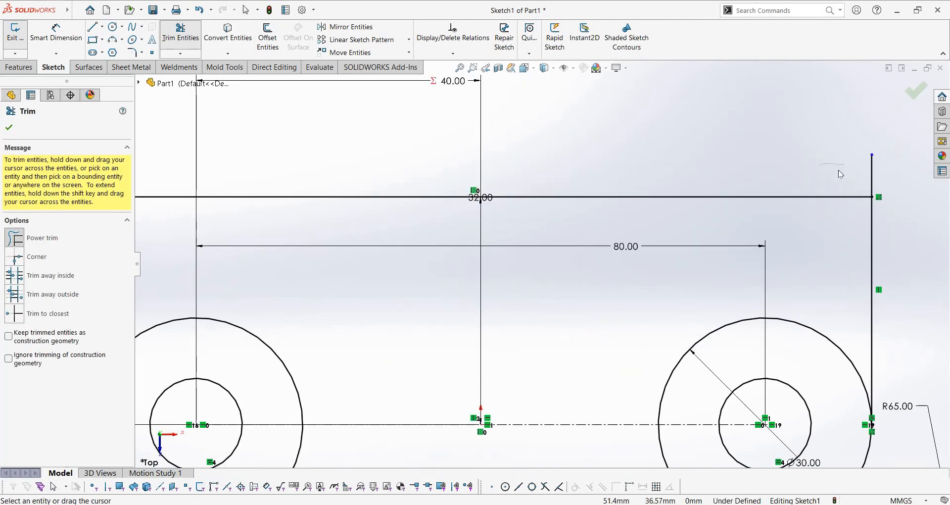
{"action": "left_click_drag", "start_coordinate": [838, 170], "coordinate": [890, 169]}
Trim the R65 arc's overhang past its tangent point on the upper-right 30 mm circle
{"action": "scroll", "coordinate": [781, 430], "scroll_direction": "up", "scroll_amount": 3}
{"action": "scroll", "coordinate": [785, 438], "scroll_direction": "down", "scroll_amount": 6}
{"action": "mouse_move", "coordinate": [610, 362]}
{"action": "left_mouse_down"}
{"action": "mouse_move", "coordinate": [580, 300]}
{"action": "mouse_move", "coordinate": [555, 310]}
{"action": "left_mouse_up"}
{"action": "scroll", "coordinate": [555, 310], "scroll_direction": "up", "scroll_amount": 5}
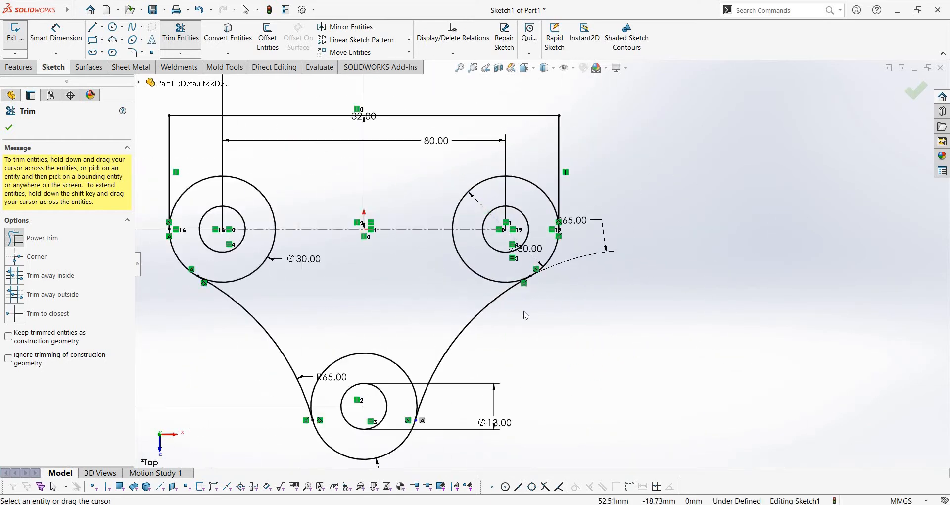
{"action": "scroll", "coordinate": [524, 311], "scroll_direction": "up", "scroll_amount": 3}
{"action": "key", "text": "Escape"}
{"action": "scroll", "coordinate": [385, 263], "scroll_direction": "down", "scroll_amount": 2}
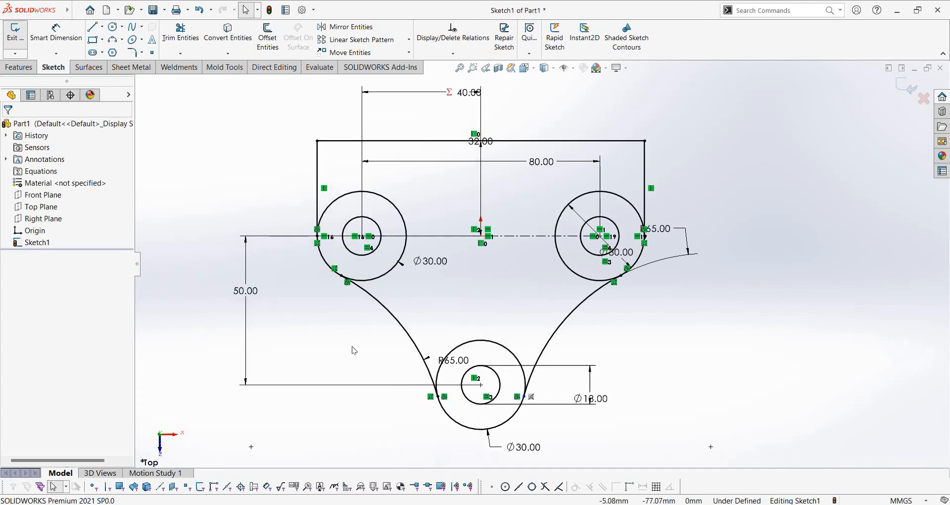
Trim the inner portions of the three 30 mm circles so only the bracket's outer profile and the holes remain
{"action": "key", "text": "alt+Tab"}
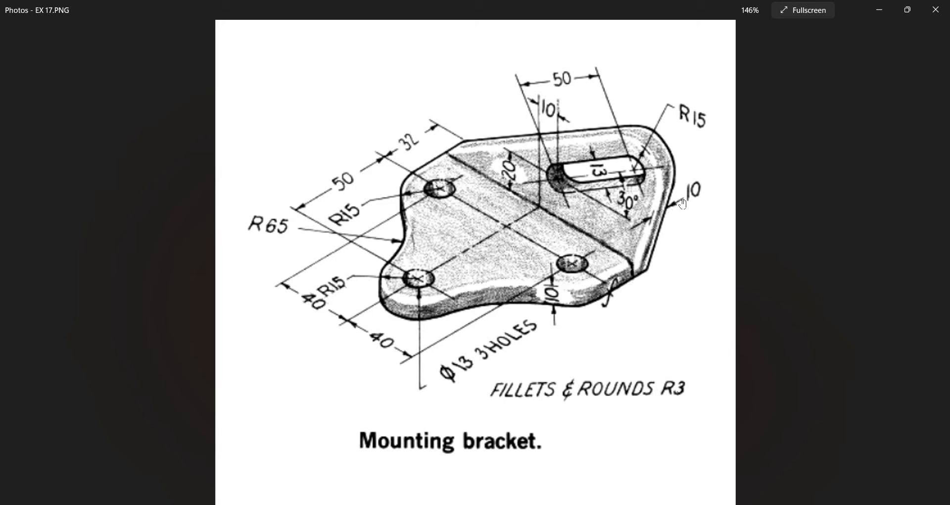
{"action": "left_click", "coordinate": [878, 10]}
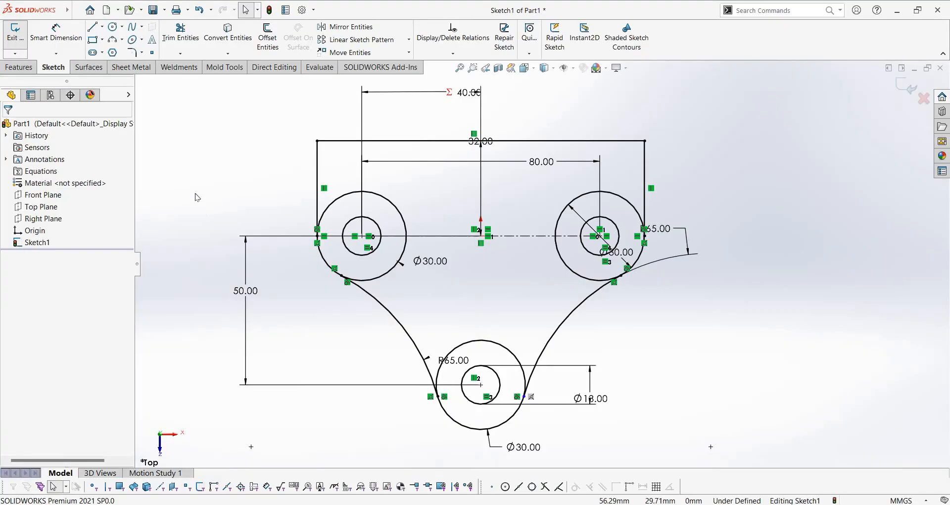
{"action": "left_click", "coordinate": [180, 35]}
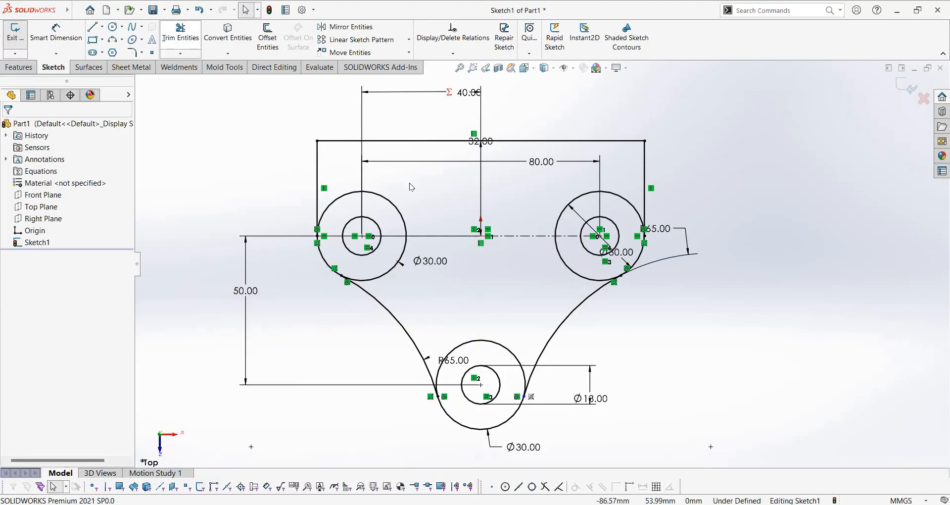
{"action": "left_click_drag", "start_coordinate": [410, 185], "coordinate": [398, 209]}
{"action": "left_click_drag", "start_coordinate": [393, 276], "coordinate": [393, 289]}
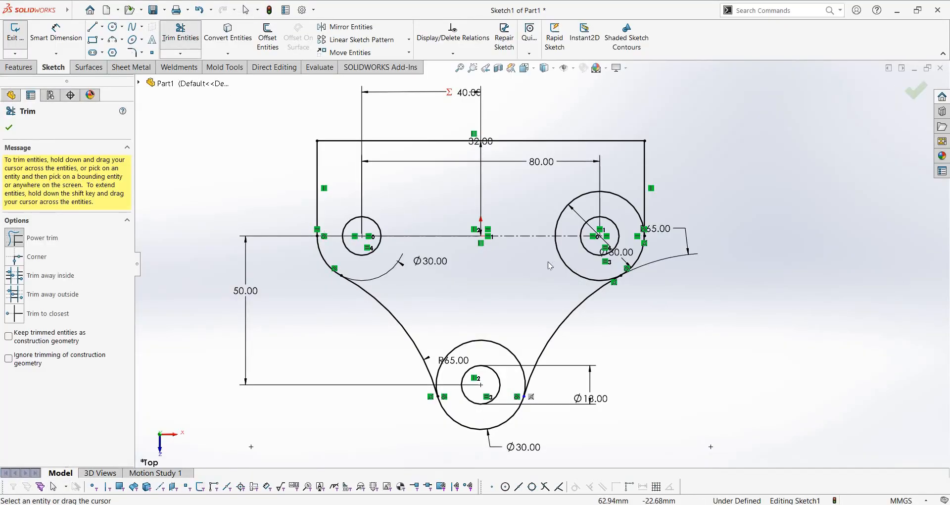
{"action": "mouse_move", "coordinate": [557, 270]}
{"action": "left_mouse_down"}
{"action": "mouse_move", "coordinate": [554, 197]}
{"action": "mouse_move", "coordinate": [569, 214]}
{"action": "left_mouse_up"}
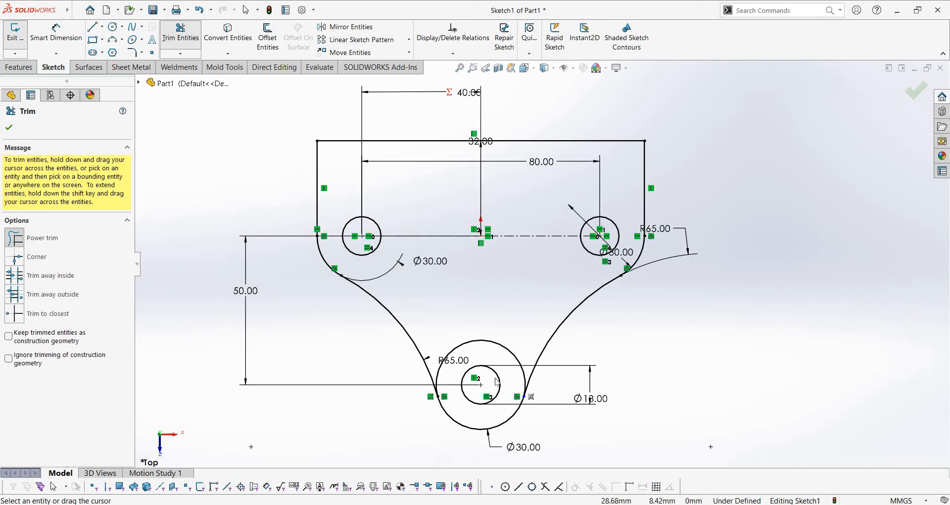
{"action": "left_click_drag", "start_coordinate": [490, 345], "coordinate": [492, 353]}
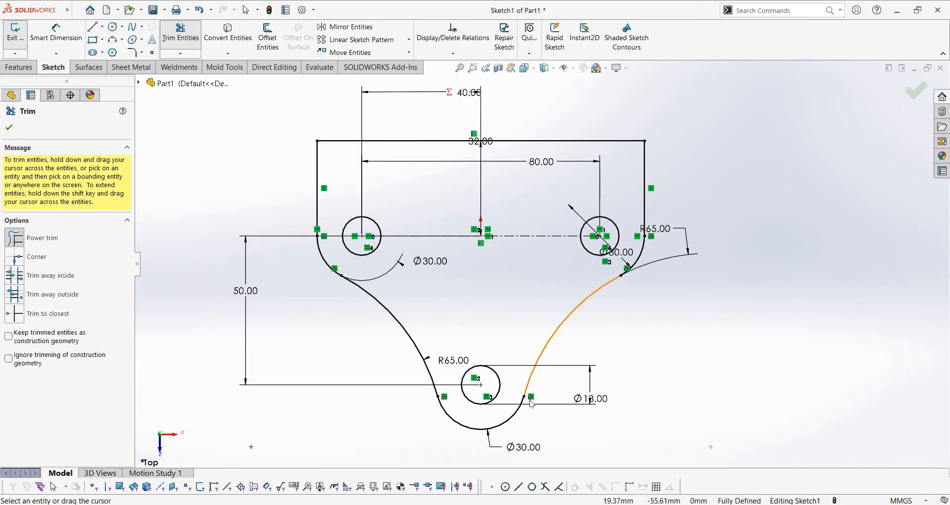
{"action": "key", "text": "Escape"}
{"action": "scroll", "coordinate": [528, 440], "scroll_direction": "down", "scroll_amount": 2}
{"action": "scroll", "coordinate": [507, 421], "scroll_direction": "up", "scroll_amount": 1}
{"action": "scroll", "coordinate": [543, 263], "scroll_direction": "up", "scroll_amount": 3}
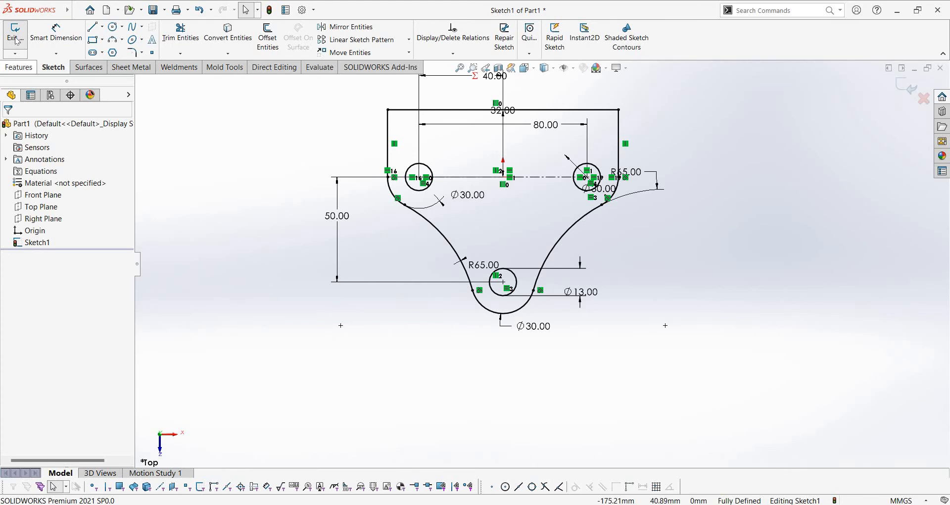
Extrude the base sketch as a 10 mm blind boss
{"action": "left_click", "coordinate": [20, 67]}
{"action": "left_click", "coordinate": [20, 37]}
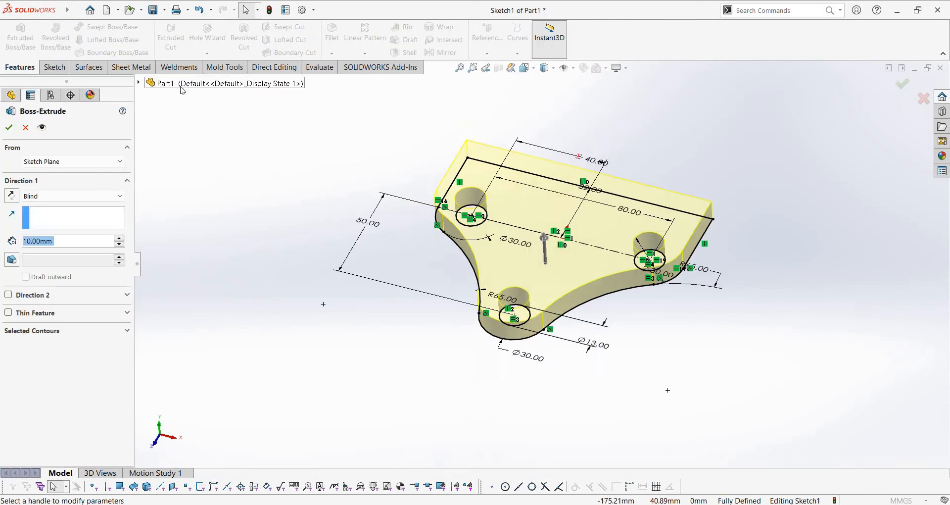
{"action": "type", "text": "10"}
{"action": "key", "text": "Return"}
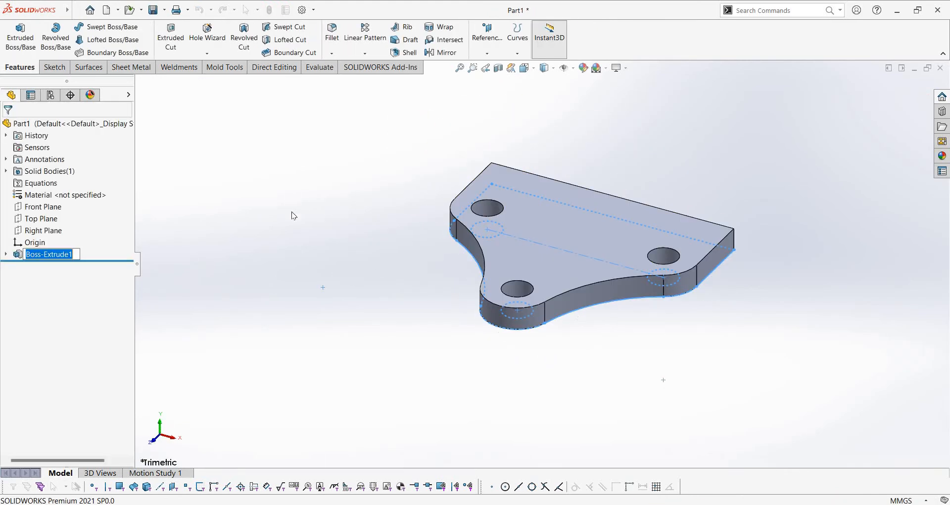
Check the EX 17 drawing and start a new sketch on the plate's long straight side face
{"action": "middle_click_drag", "start_coordinate": [516, 151], "coordinate": [516, 170]}
{"action": "key", "text": "alt+Tab"}
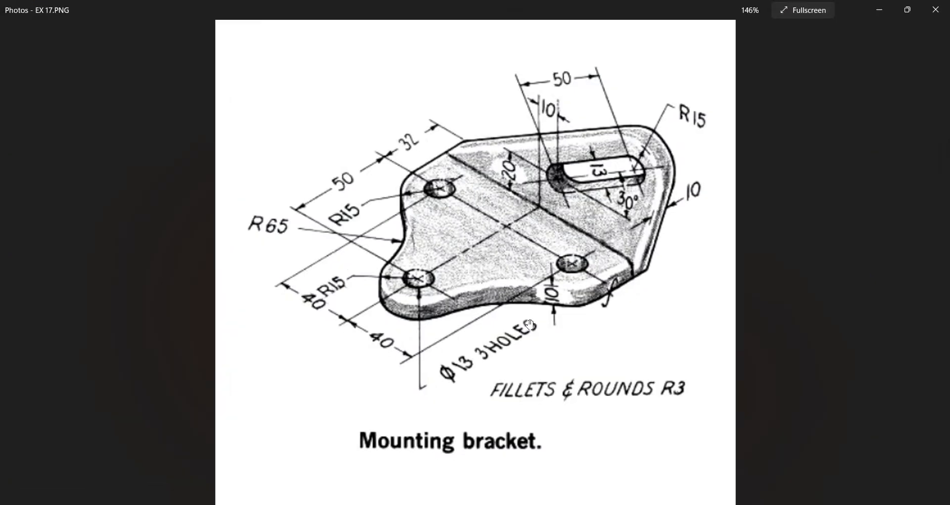
{"action": "scroll", "coordinate": [567, 296], "scroll_direction": "up", "scroll_amount": 2}
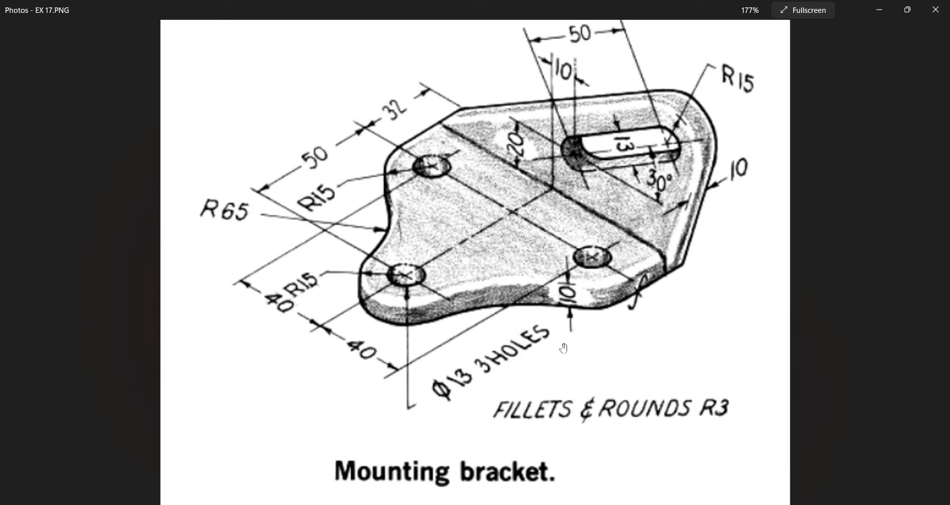
{"action": "key", "text": "alt+Tab"}
{"action": "middle_click_drag", "start_coordinate": [520, 97], "coordinate": [595, 257]}
{"action": "scroll", "coordinate": [594, 257], "scroll_direction": "down", "scroll_amount": 5}
{"action": "right_click", "coordinate": [625, 273]}
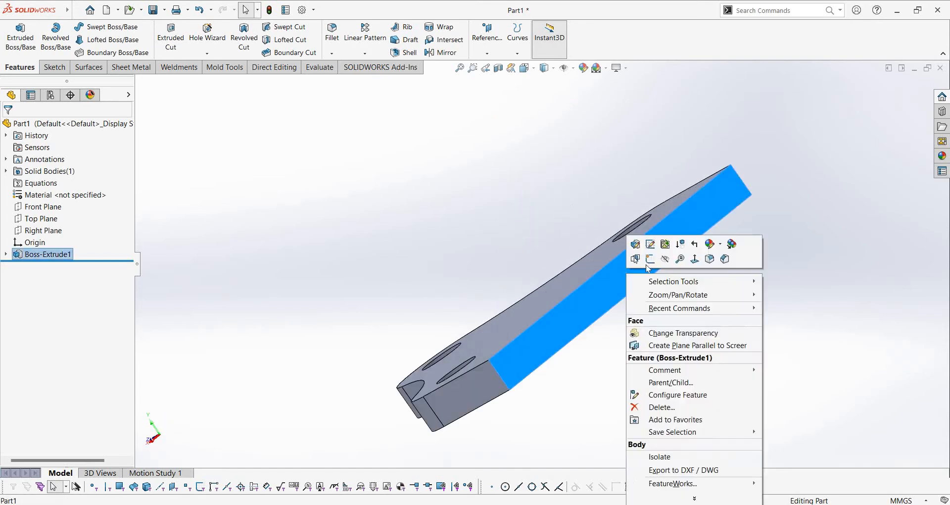
{"action": "left_click", "coordinate": [649, 258]}
{"action": "middle_click_drag", "start_coordinate": [543, 269], "coordinate": [456, 279]}
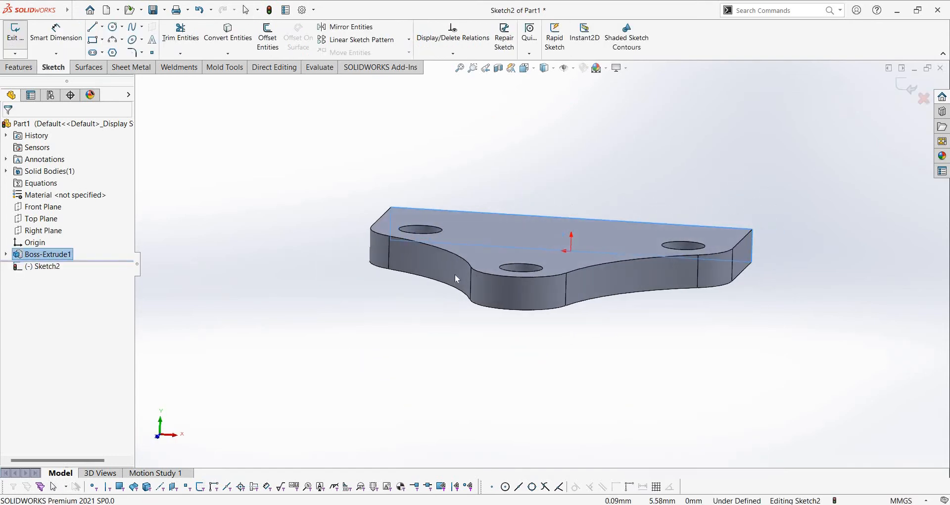
{"action": "key", "text": "space"}
Draw a vertical line about 41 mm long upward from the origin
{"action": "key", "text": "alt+Tab"}
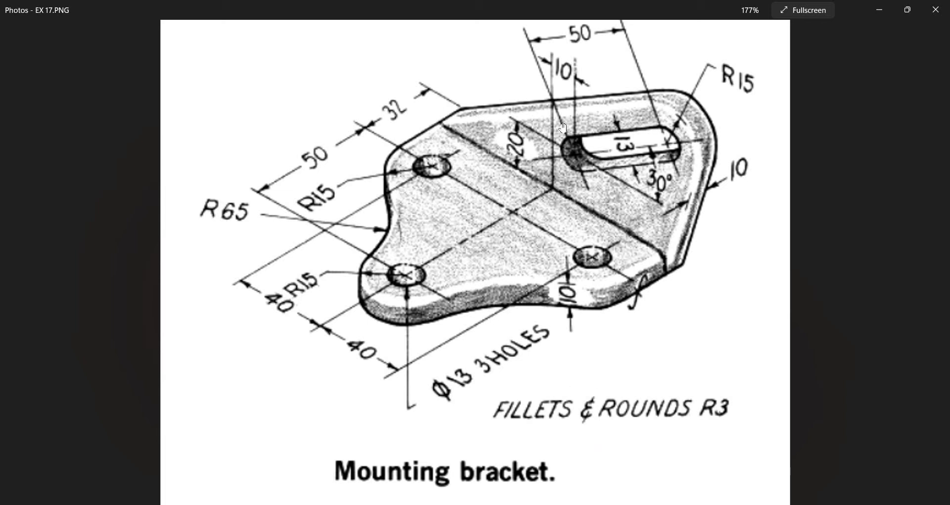
{"action": "key", "text": "alt+Tab"}
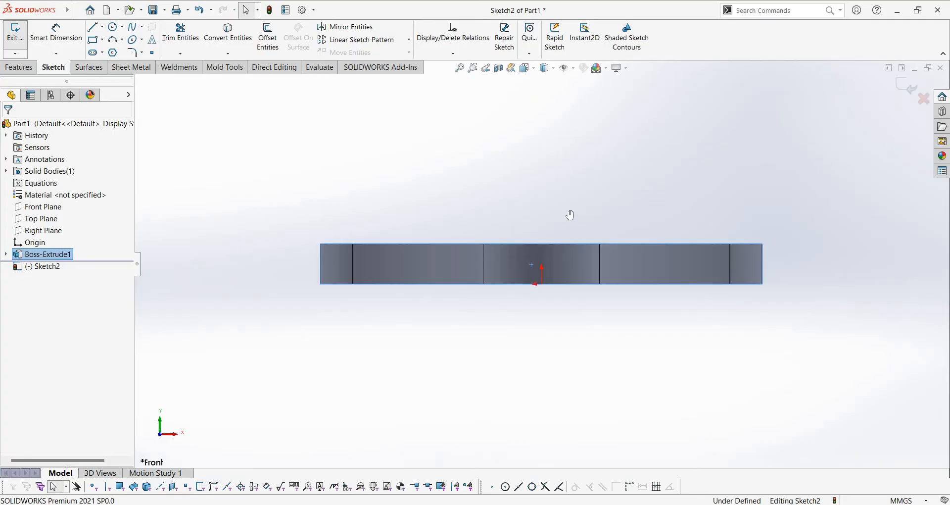
{"action": "scroll", "coordinate": [555, 209], "scroll_direction": "down", "scroll_amount": 2}
{"action": "scroll", "coordinate": [559, 225], "scroll_direction": "up", "scroll_amount": 2}
{"action": "left_click", "coordinate": [97, 30]}
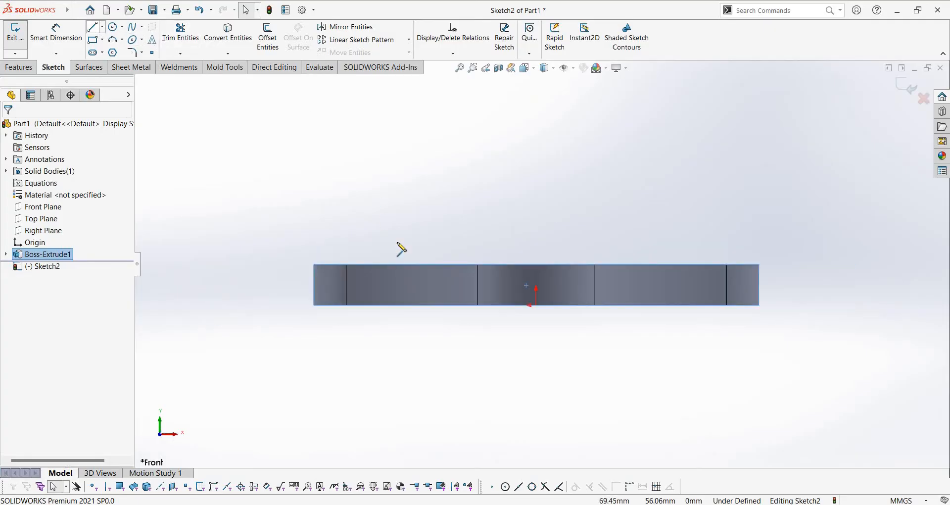
{"action": "left_click", "coordinate": [535, 305]}
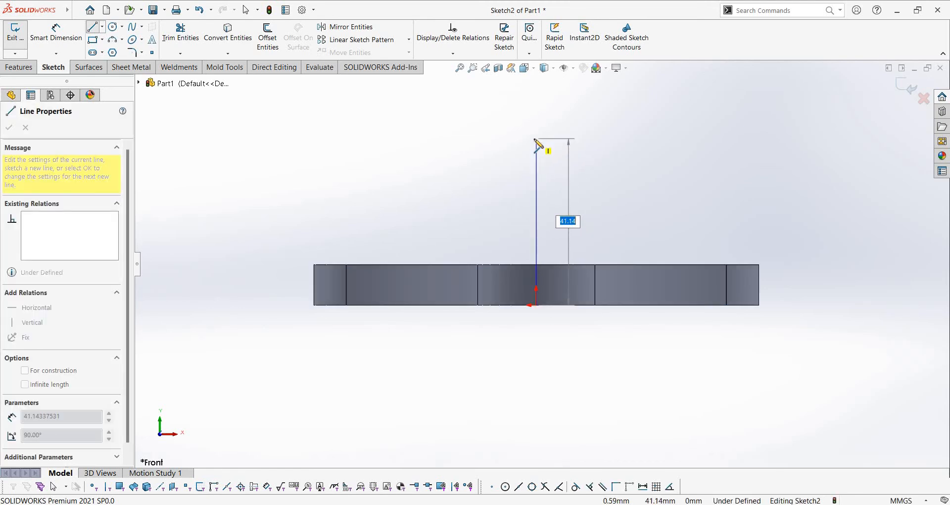
{"action": "left_click", "coordinate": [536, 140]}
{"action": "key", "text": "Escape"}
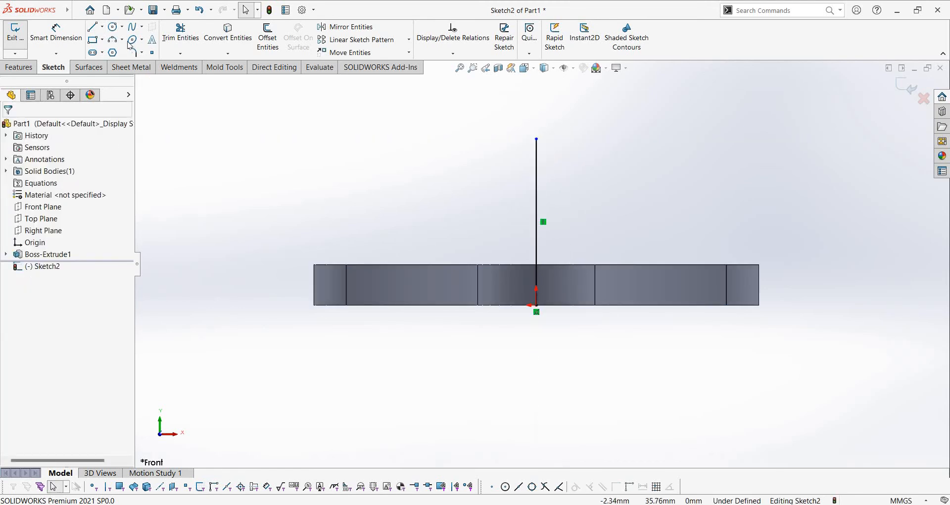
Sketch an inclined straight slot above the plate, beside the vertical line, about 25 mm between its end centers
{"action": "left_click", "coordinate": [96, 53]}
{"action": "left_click", "coordinate": [566, 193]}
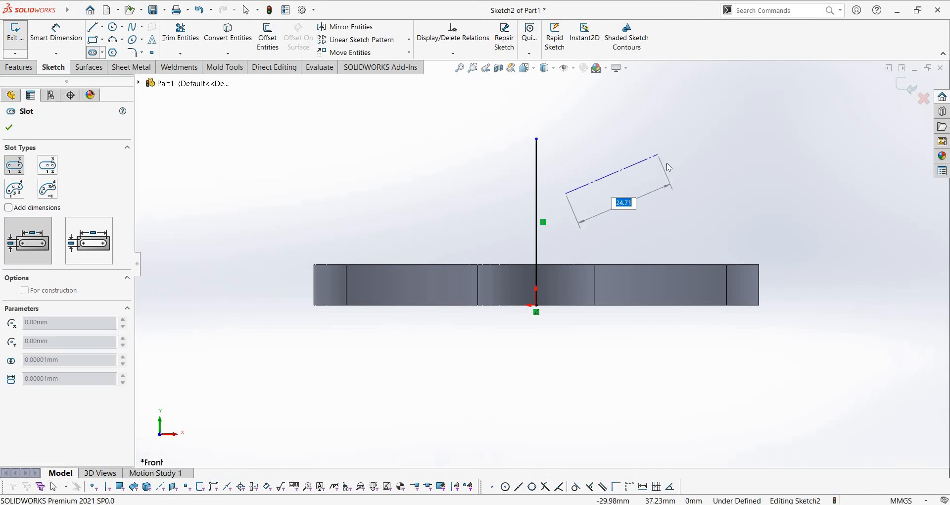
{"action": "left_click", "coordinate": [667, 163]}
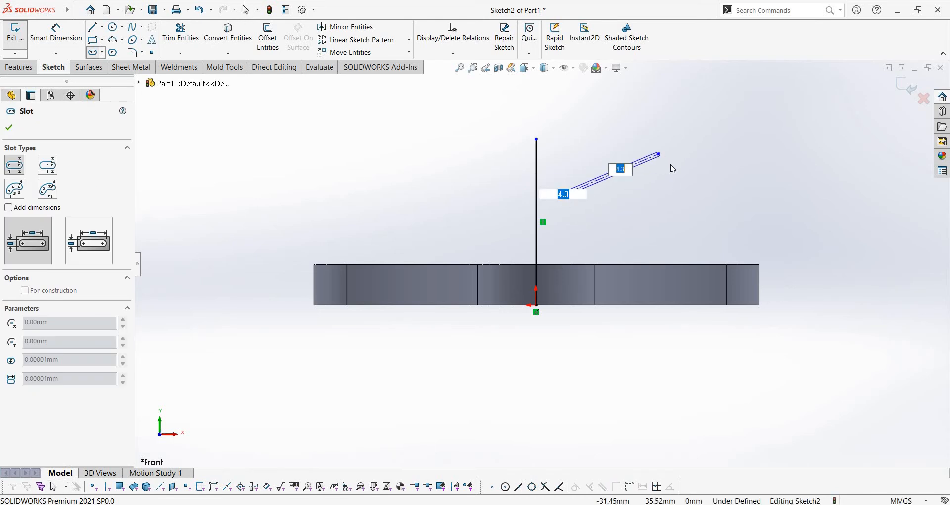
{"action": "left_click", "coordinate": [652, 181]}
Set the slot's lower end center 20 mm above the plate's upper edge, following the EX 17 drawing
{"action": "key", "text": "alt+Tab"}
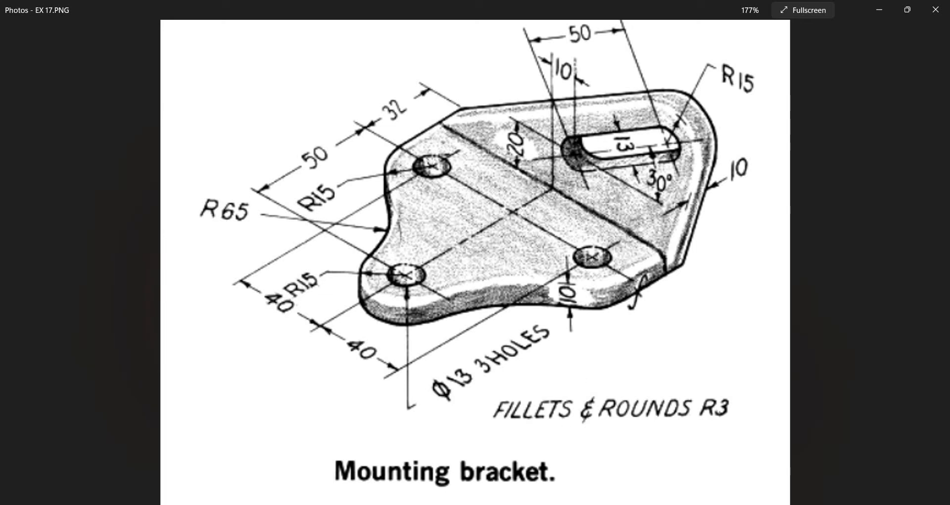
{"action": "key", "text": "alt+Tab"}
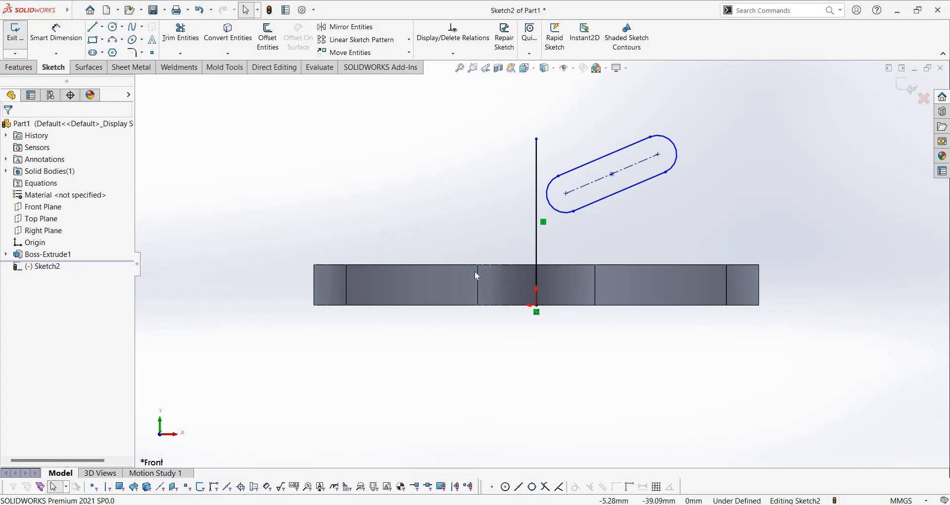
{"action": "key", "text": "alt+Tab"}
{"action": "key", "text": "alt+Tab"}
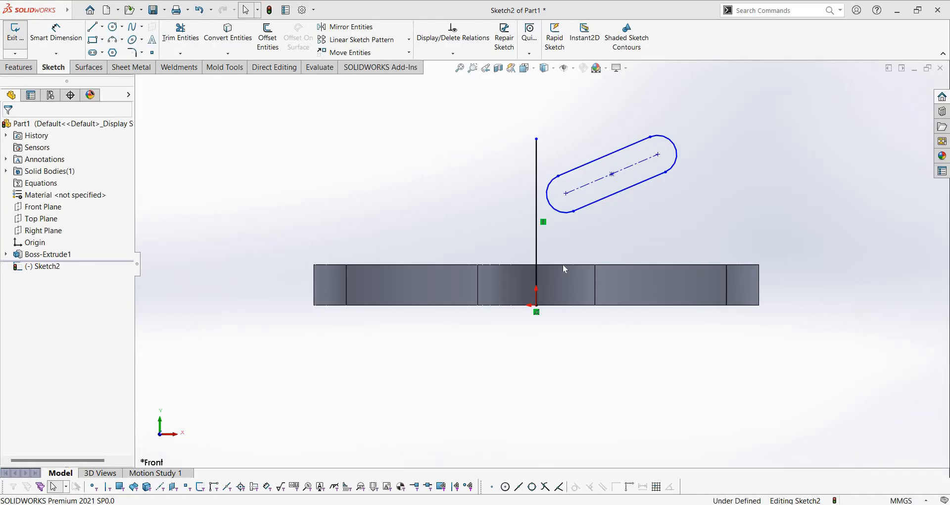
{"action": "key", "text": "d"}
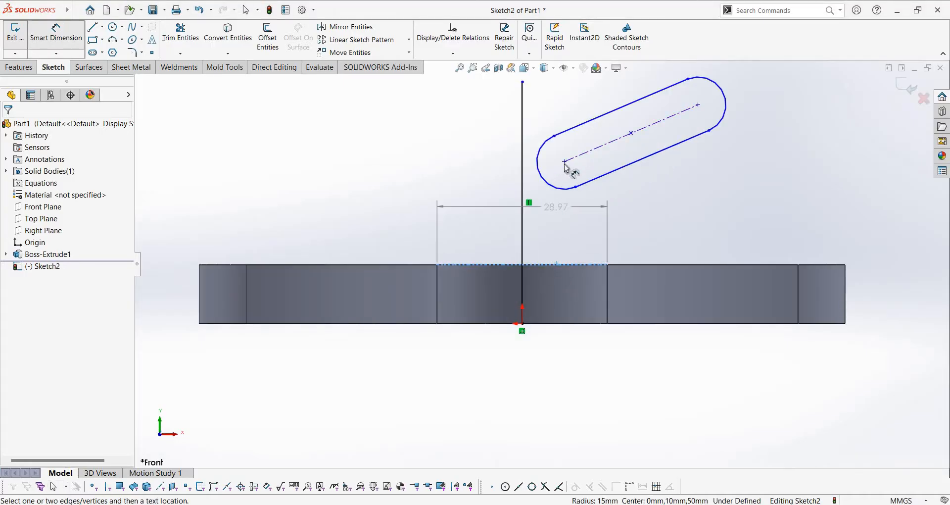
{"action": "left_click", "coordinate": [565, 161]}
{"action": "left_click", "coordinate": [469, 175]}
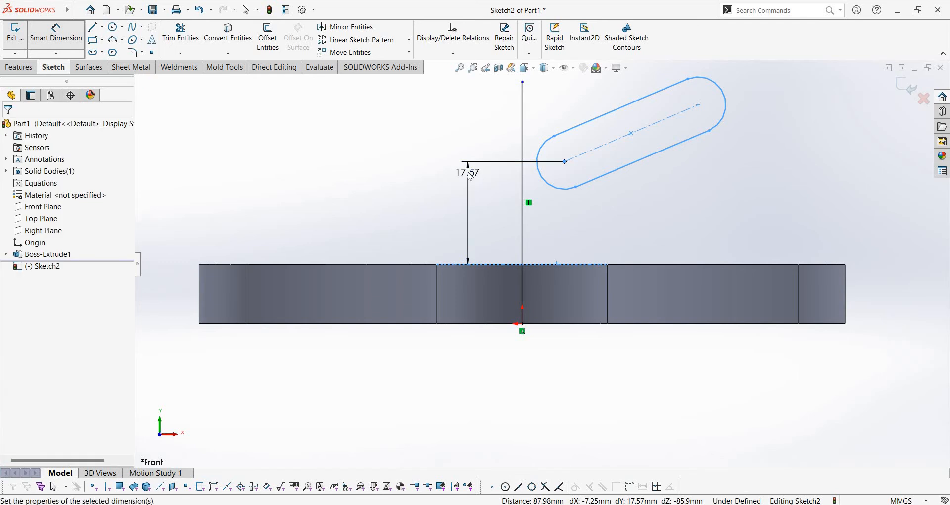
{"action": "type", "text": "20"}
{"action": "key", "text": "Return"}
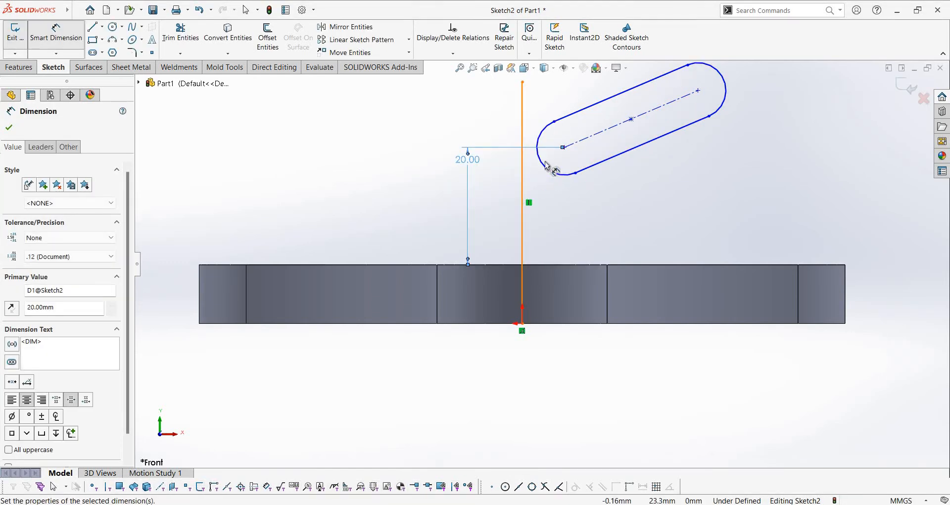
Set the distance from the vertical line to the slot's lower end center to 10 mm
{"action": "left_click", "coordinate": [523, 193]}
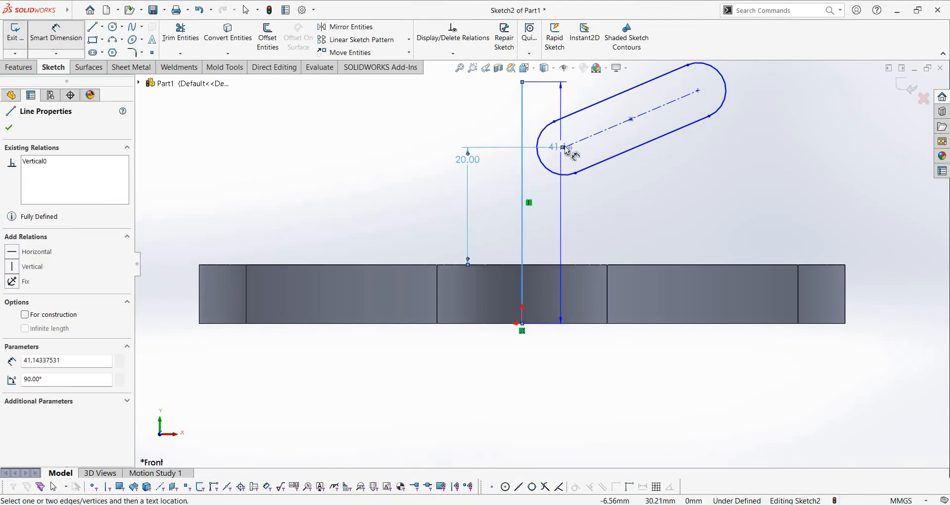
{"action": "left_click", "coordinate": [565, 149]}
{"action": "left_click", "coordinate": [560, 210]}
{"action": "type", "text": "10"}
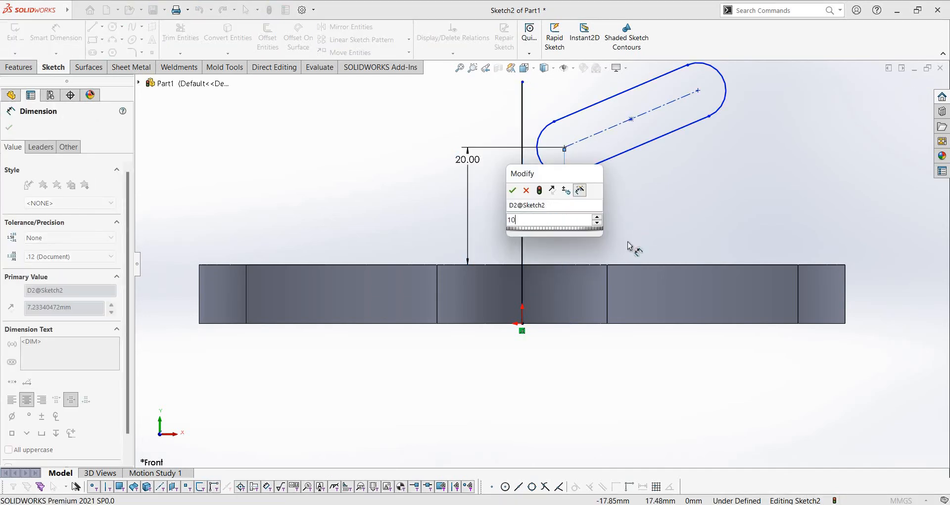
{"action": "key", "text": "Return"}
{"action": "key", "text": "Escape"}
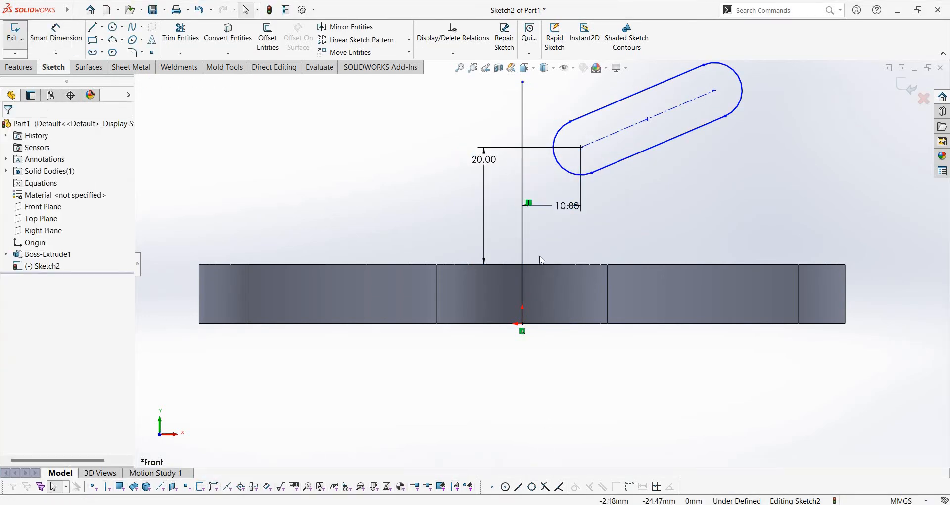
Convert the vertical line through the origin to construction geometry
{"action": "right_click", "coordinate": [518, 221]}
{"action": "right_click", "coordinate": [523, 215]}
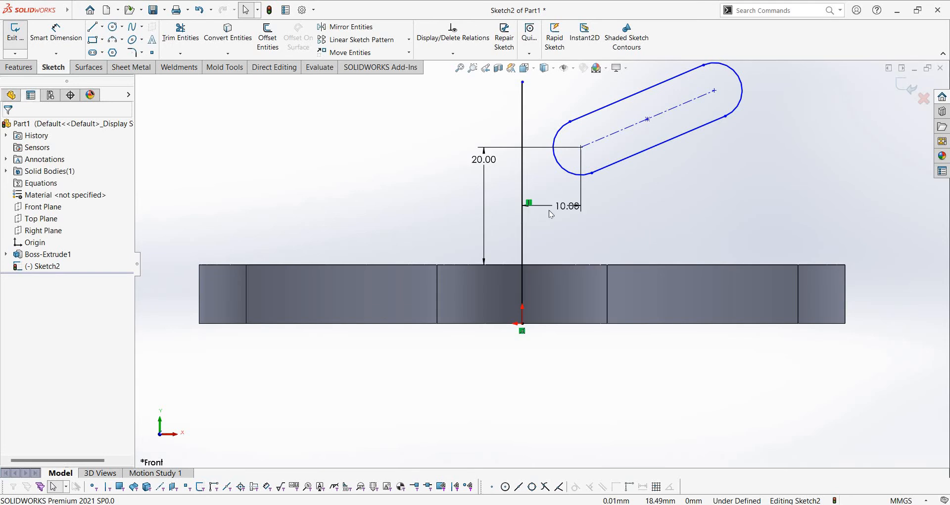
{"action": "left_click", "coordinate": [549, 204]}
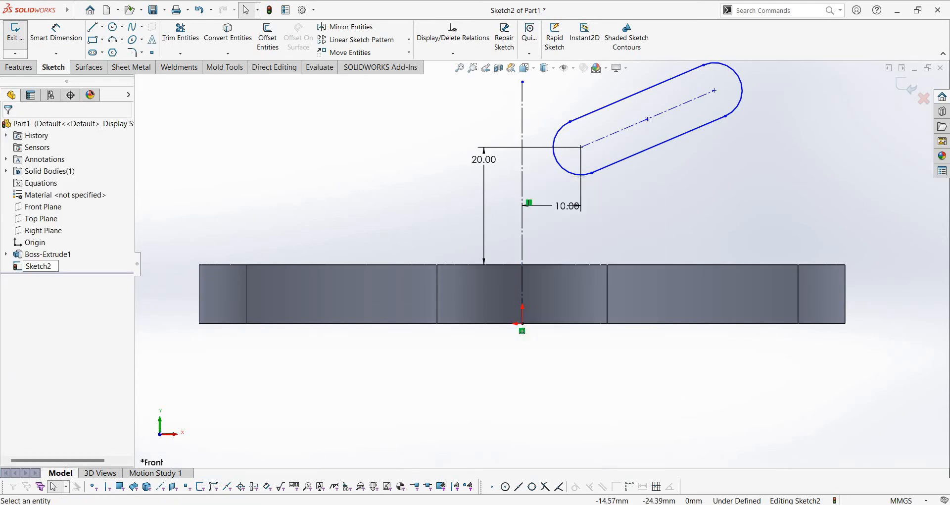
Dimension the inclined slot's center-to-center length as 50 mm, following the EX 17 drawing
{"action": "key", "text": "alt+Tab"}
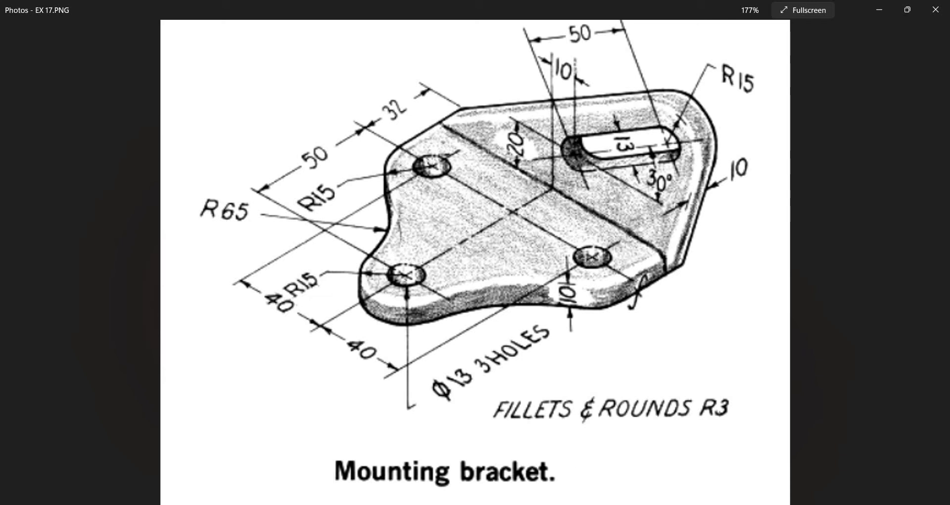
{"action": "key", "text": "alt+Tab"}
{"action": "scroll", "coordinate": [483, 229], "scroll_direction": "down", "scroll_amount": 3}
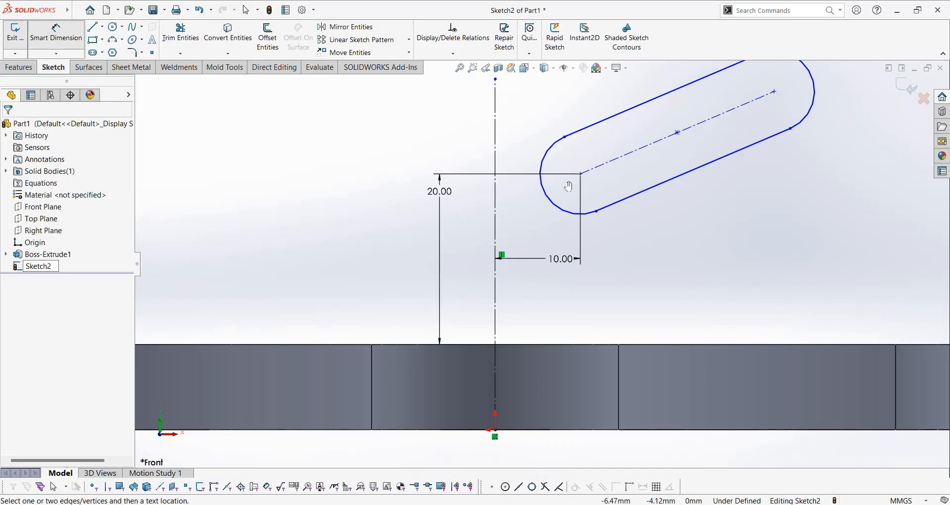
{"action": "key", "text": "alt+Tab"}
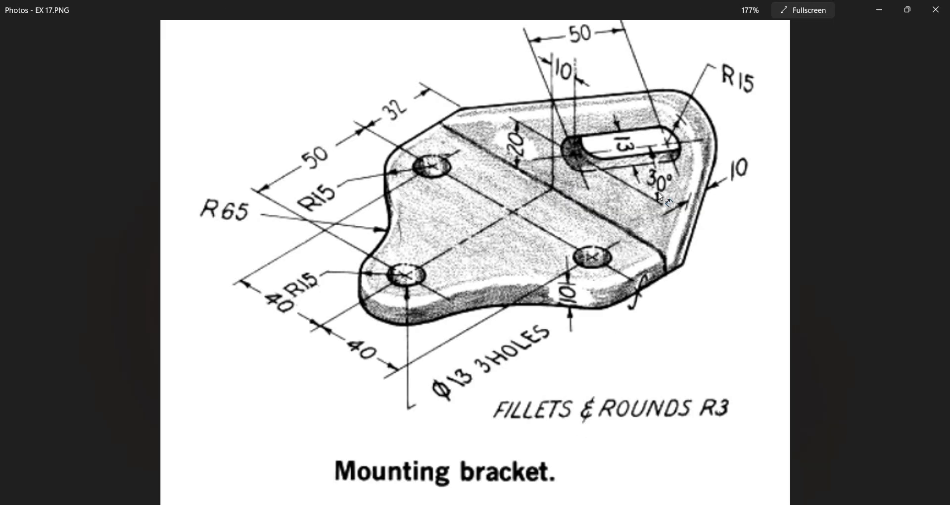
{"action": "key", "text": "alt+Tab"}
{"action": "left_click", "coordinate": [665, 137]}
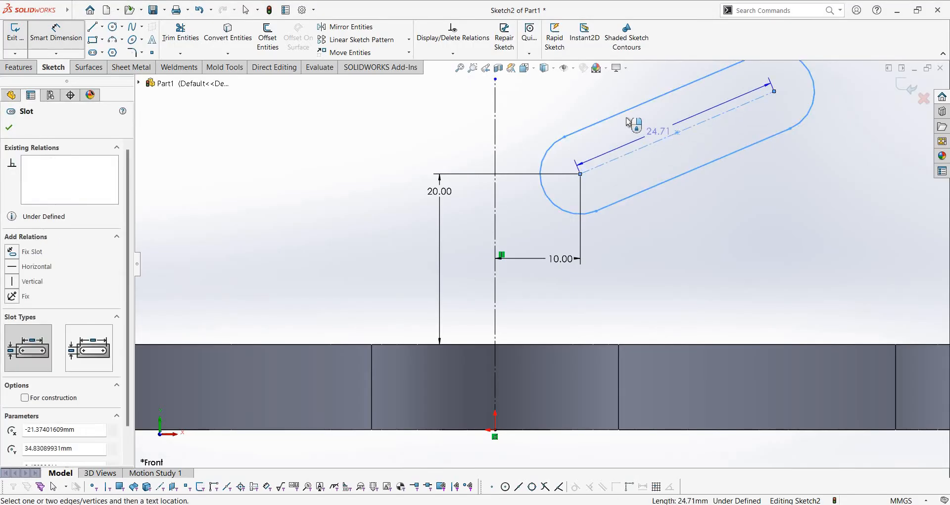
{"action": "left_click", "coordinate": [628, 120]}
{"action": "type", "text": "50"}
{"action": "key", "text": "Return"}
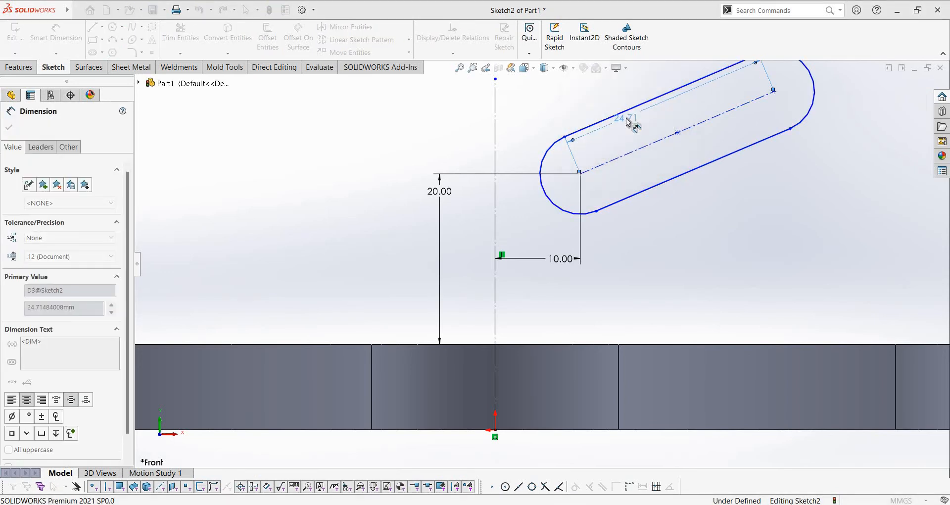
{"action": "key", "text": "f"}
{"action": "key", "text": "alt+Tab"}
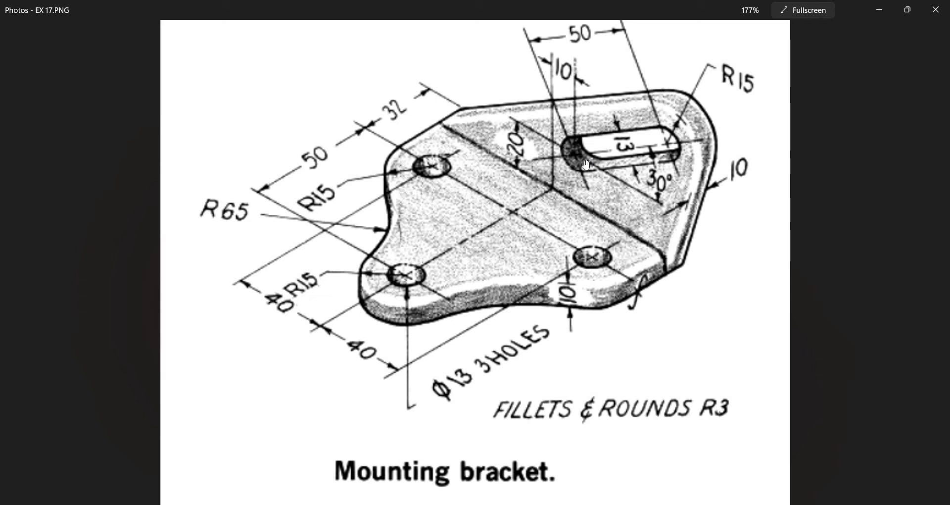
{"action": "key", "text": "alt+Tab"}
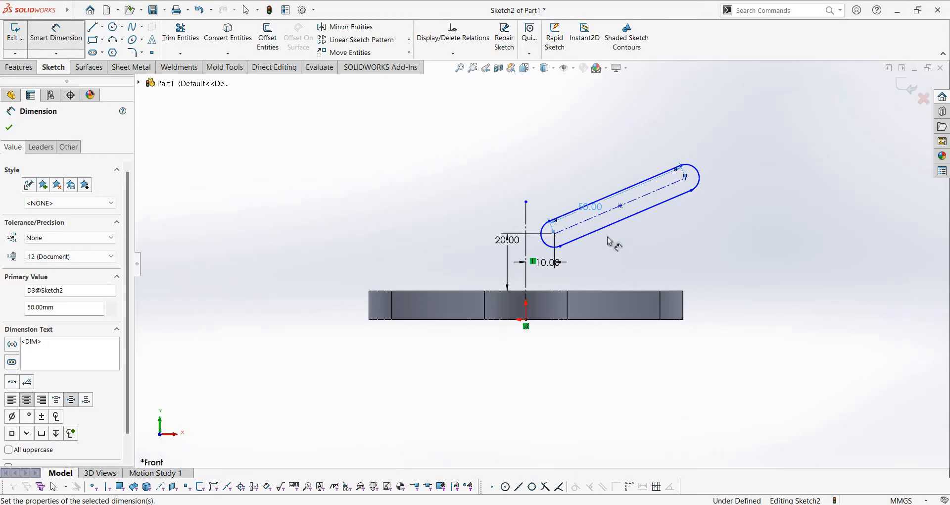
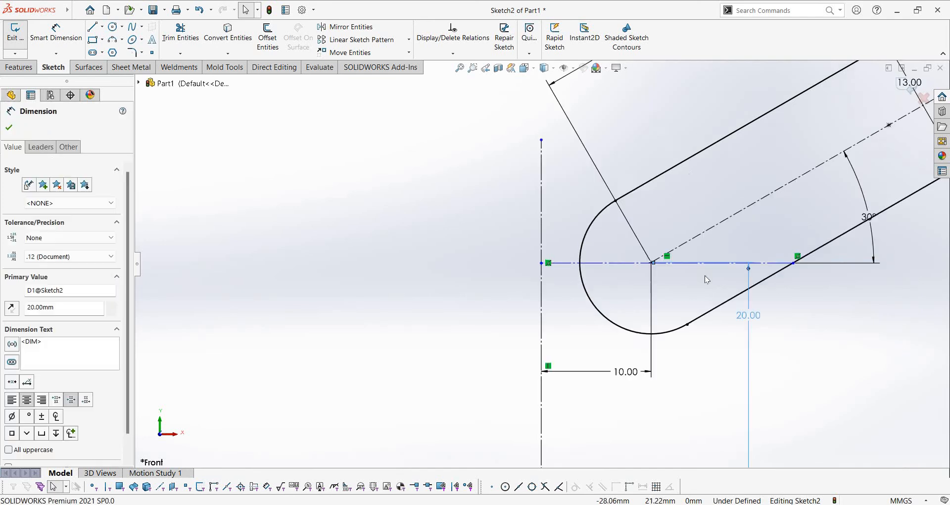
Make the slot's lower end center coincident with the horizontal construction line just beside it
{"action": "scroll", "coordinate": [475, 252], "scroll_direction": "down", "scroll_amount": 8}
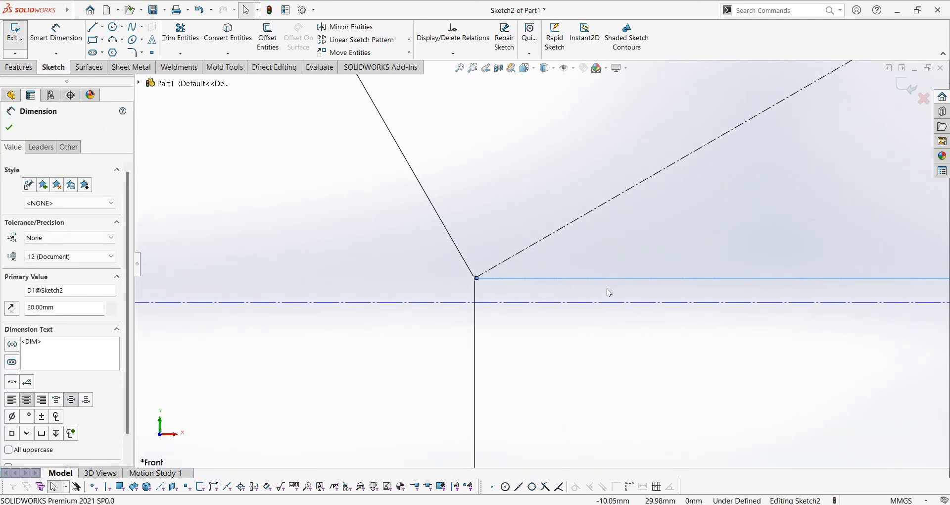
{"action": "scroll", "coordinate": [505, 273], "scroll_direction": "up", "scroll_amount": 5}
{"action": "scroll", "coordinate": [540, 282], "scroll_direction": "up", "scroll_amount": 3}
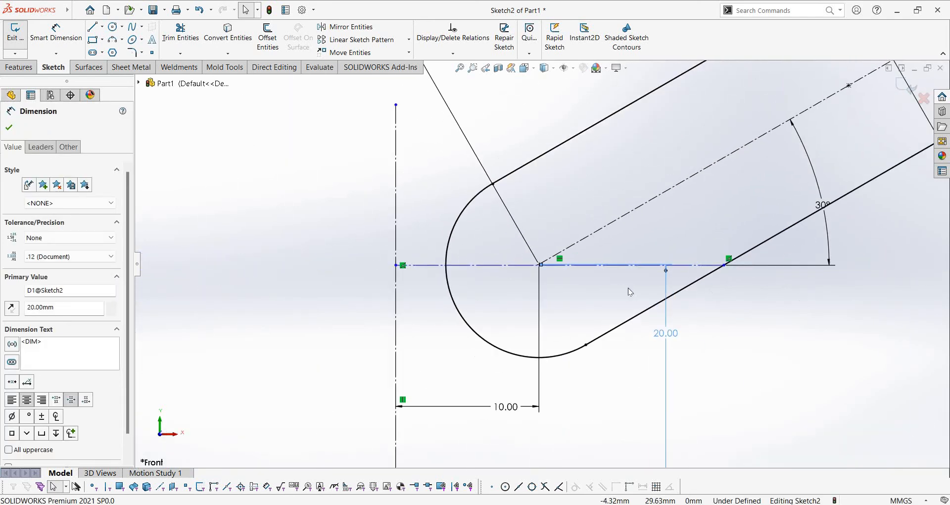
{"action": "scroll", "coordinate": [559, 274], "scroll_direction": "down", "scroll_amount": 6}
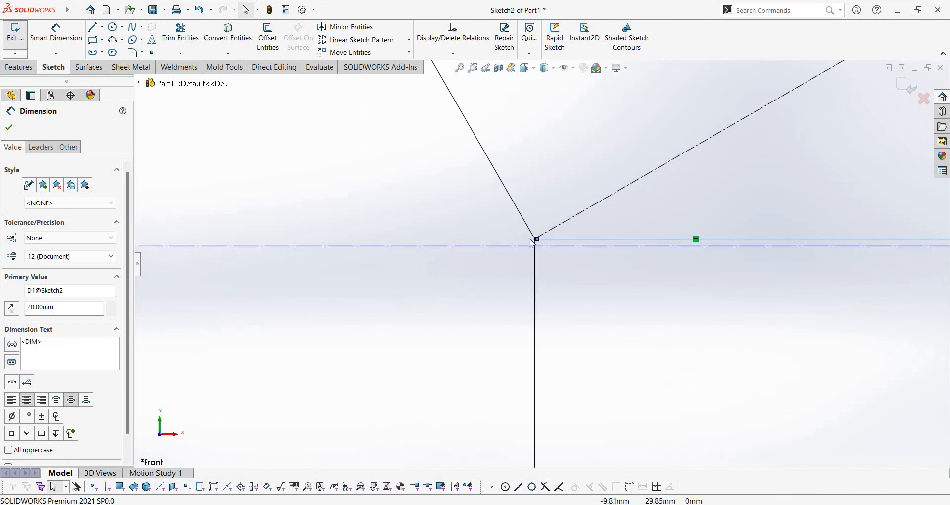
{"action": "left_click", "coordinate": [517, 248]}
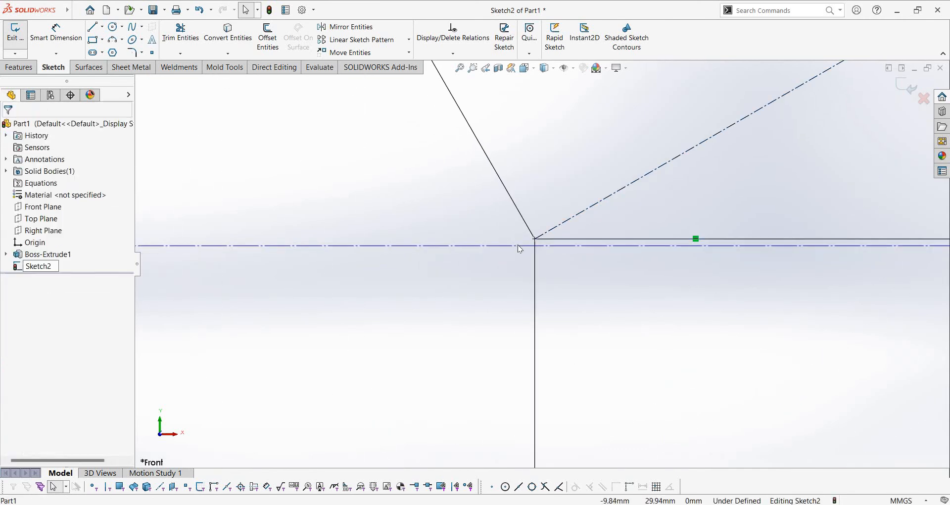
{"action": "left_click", "coordinate": [535, 239], "text": "ctrl"}
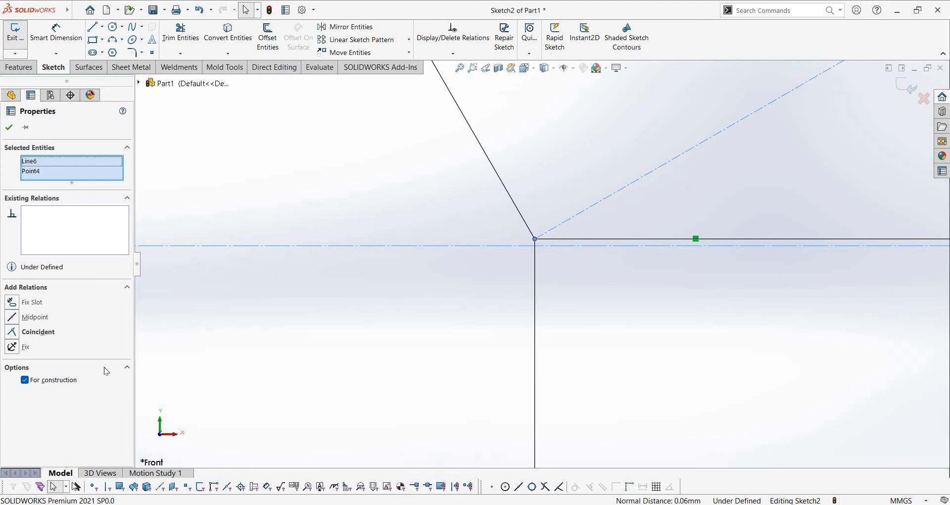
{"action": "left_click", "coordinate": [25, 330]}
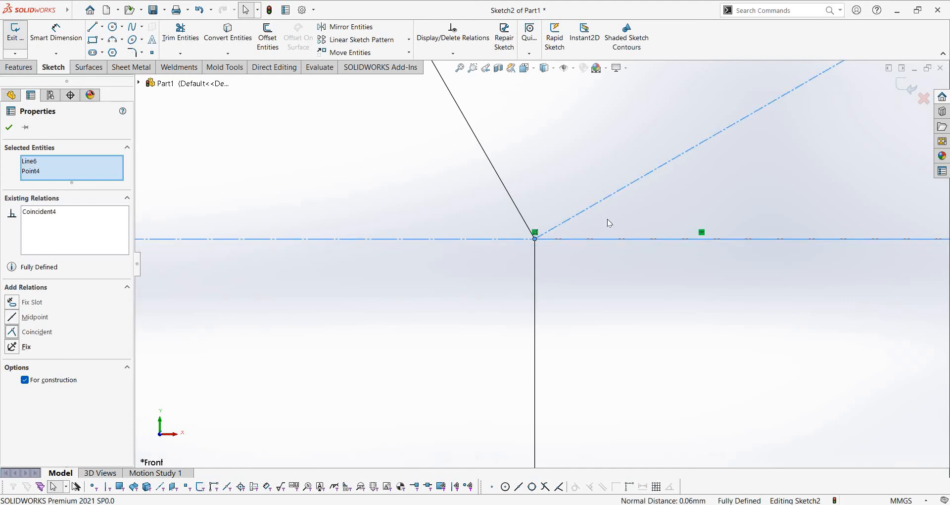
{"action": "left_click", "coordinate": [9, 127]}
{"action": "scroll", "coordinate": [535, 267], "scroll_direction": "up", "scroll_amount": 15}
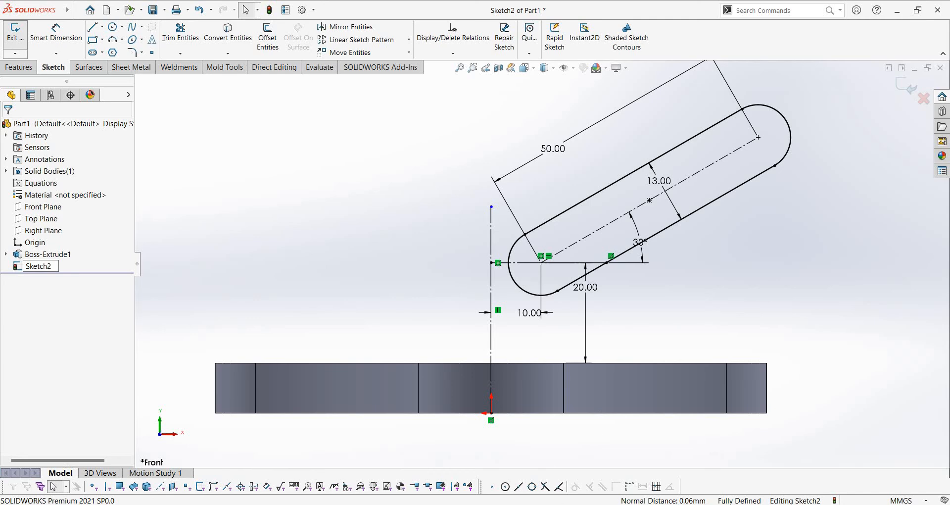
Check the slot on the EX 17 drawing and change its center-to-center length to 50 mm - 13, giving 37 mm
{"action": "key", "text": "alt+Tab"}
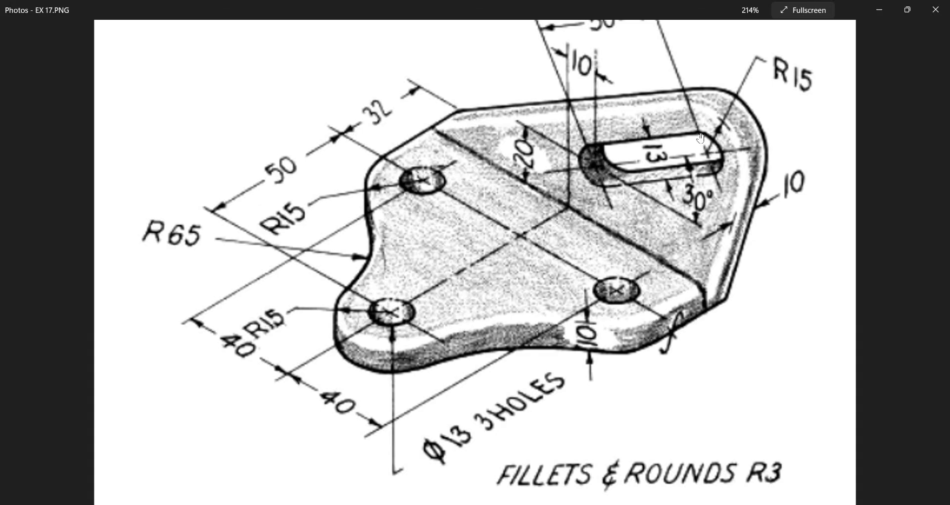
{"action": "scroll", "coordinate": [622, 152], "scroll_direction": "down", "scroll_amount": 5}
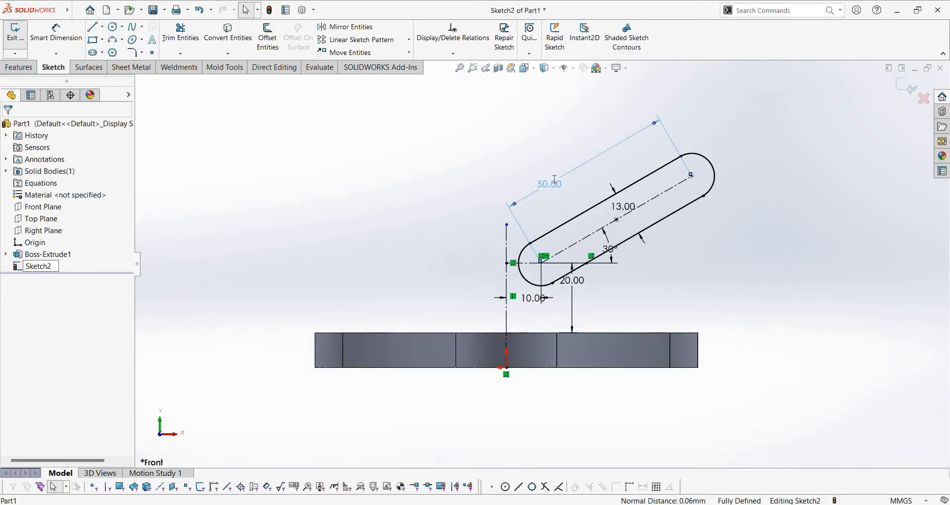
{"action": "double_click", "coordinate": [555, 180]}
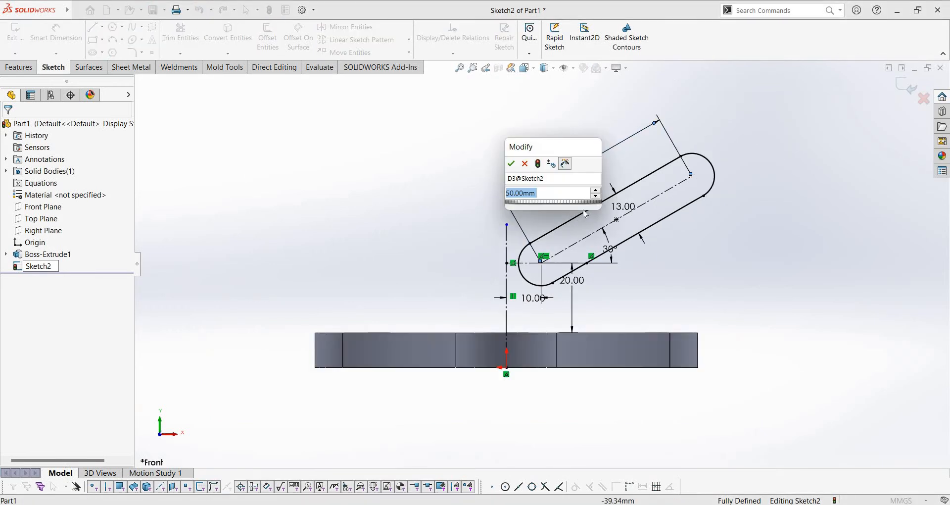
{"action": "left_click", "coordinate": [570, 194]}
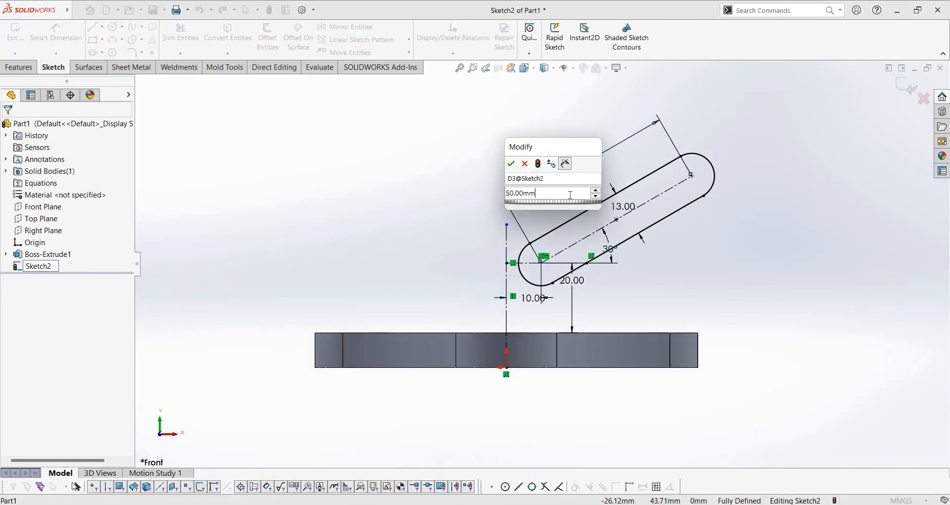
{"action": "type", "text": "-"}
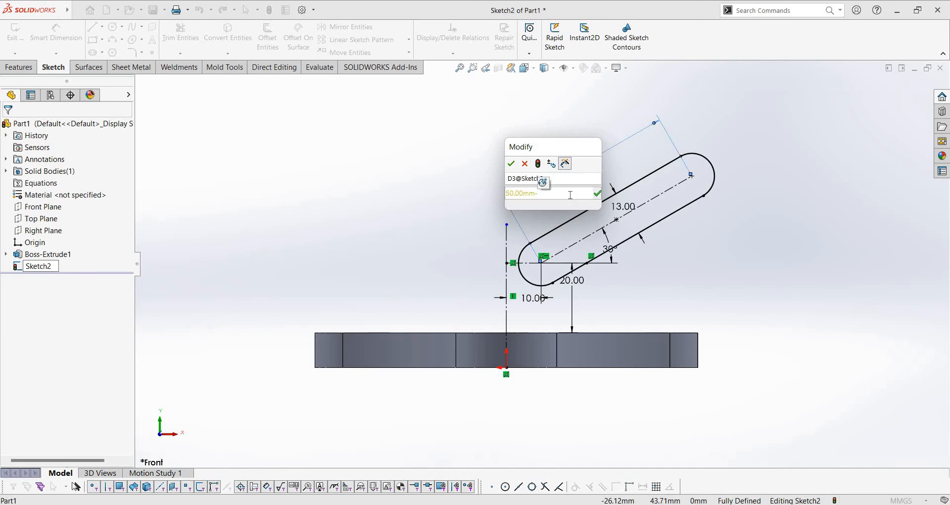
{"action": "type", "text": "13"}
{"action": "key", "text": "Return"}
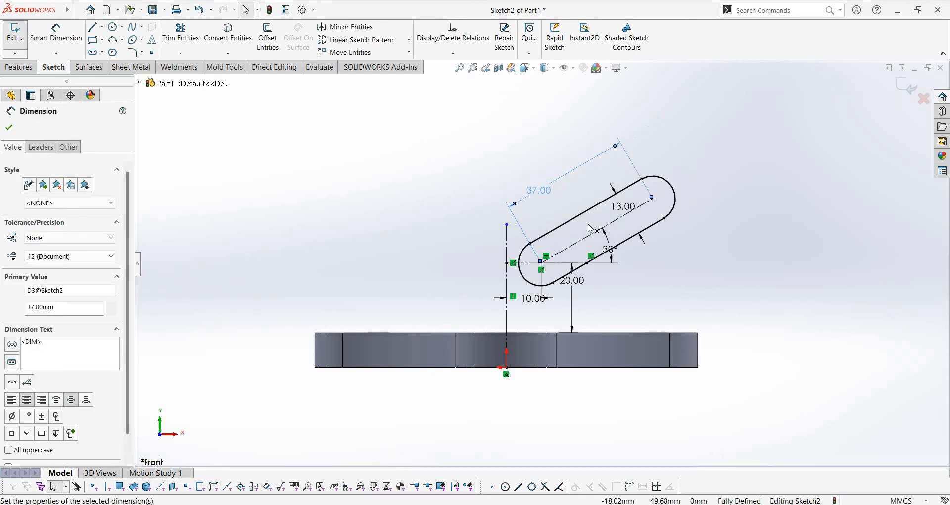
{"action": "left_click", "coordinate": [639, 273]}
Sketch a 30 mm diameter circle centered on the slot's upper end center, matching the drawing's R15 corner
{"action": "key", "text": "alt+Tab"}
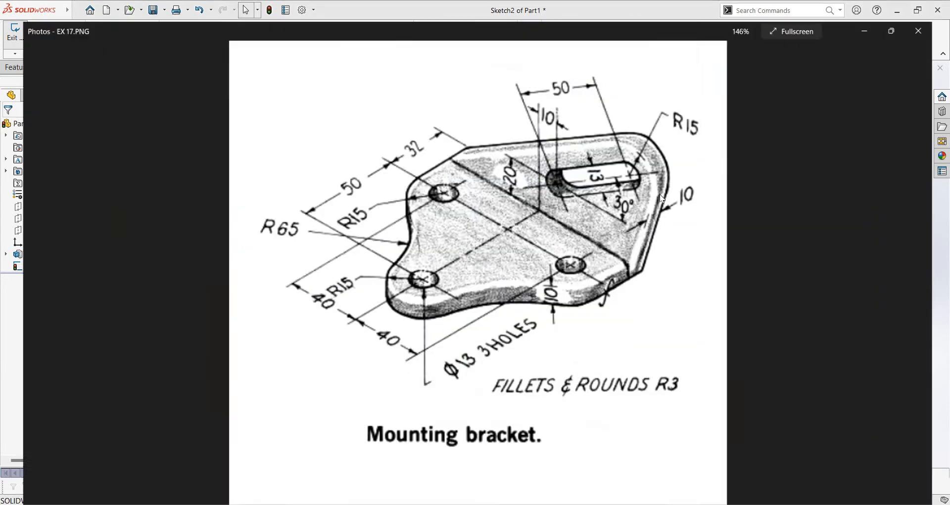
{"action": "scroll", "coordinate": [722, 112], "scroll_direction": "up", "scroll_amount": 3}
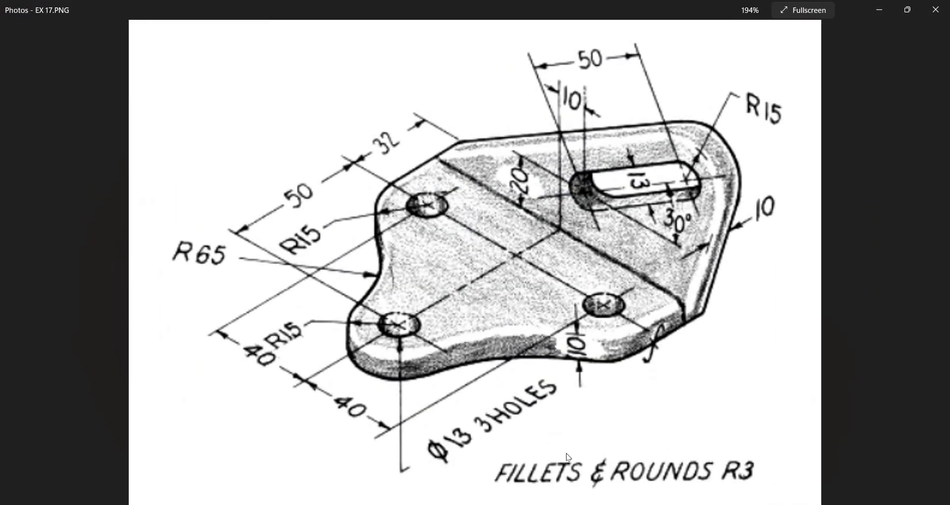
{"action": "key", "text": "alt+Tab"}
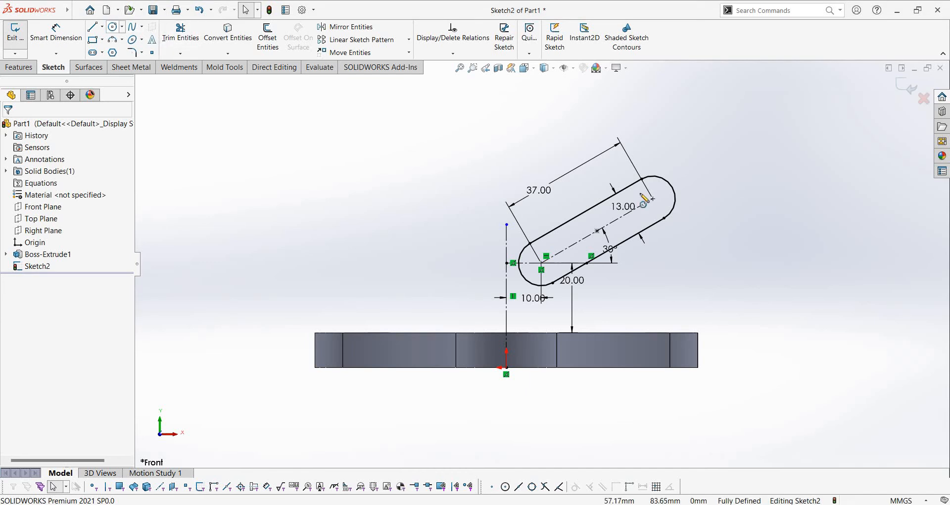
{"action": "left_click", "coordinate": [653, 199]}
{"action": "type", "text": "3"}
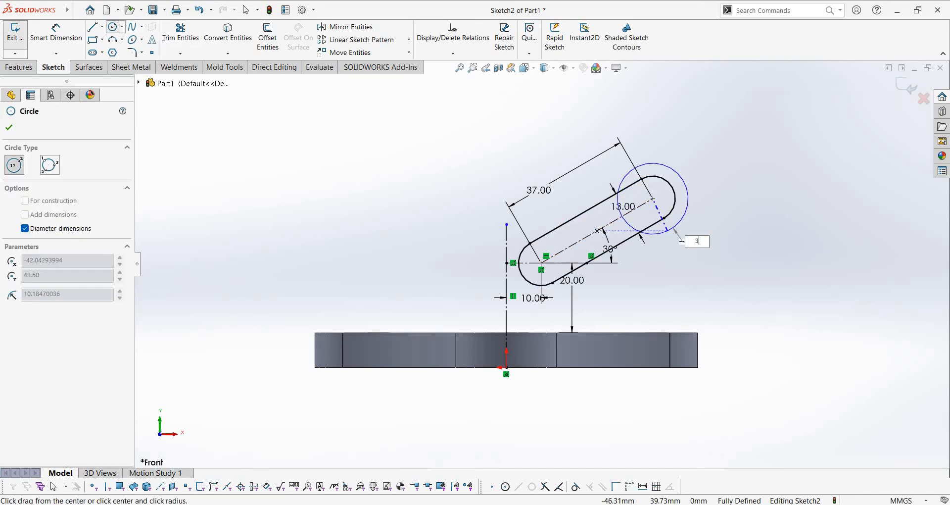
{"action": "type", "text": "0"}
{"action": "key", "text": "Return"}
{"action": "key", "text": "Escape"}
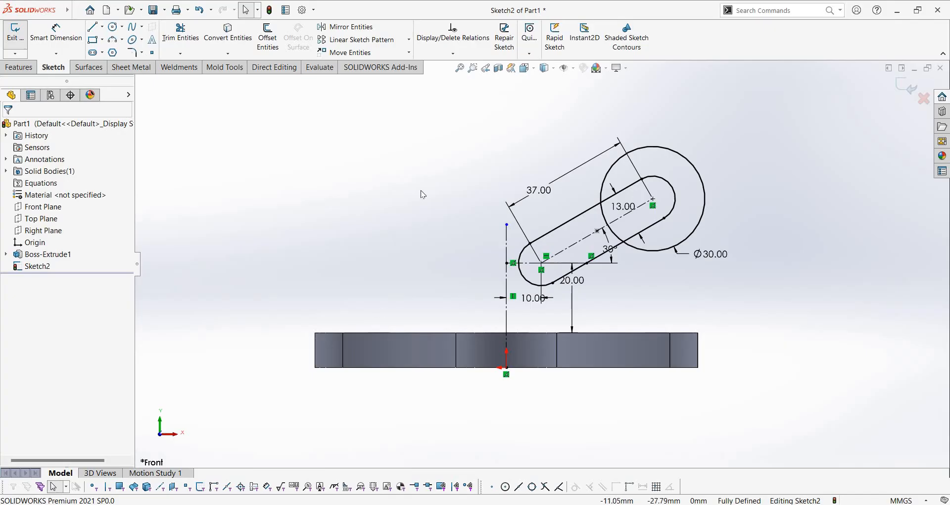
Sketch a line about 95 mm long from the plate's upper left corner toward the 30 mm circle and make it tangent to the circle
{"action": "key", "text": "alt+Tab"}
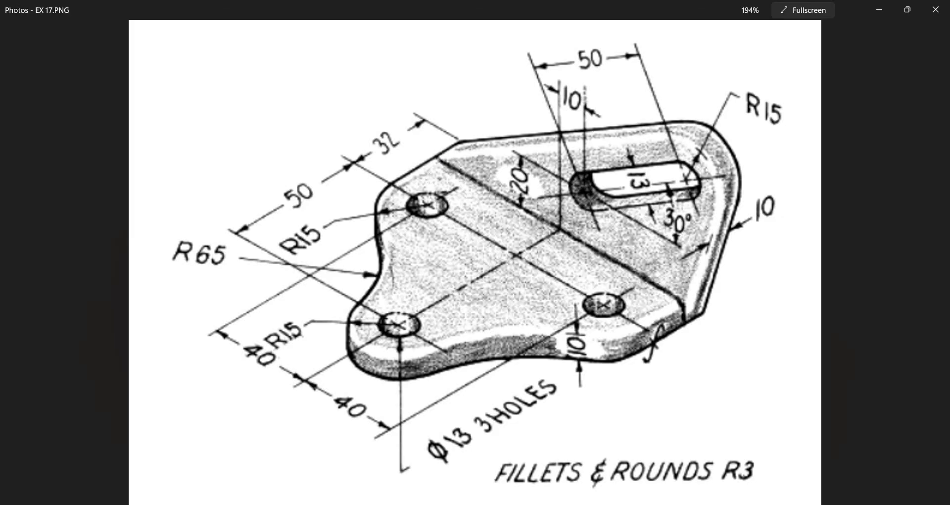
{"action": "key", "text": "alt+Tab"}
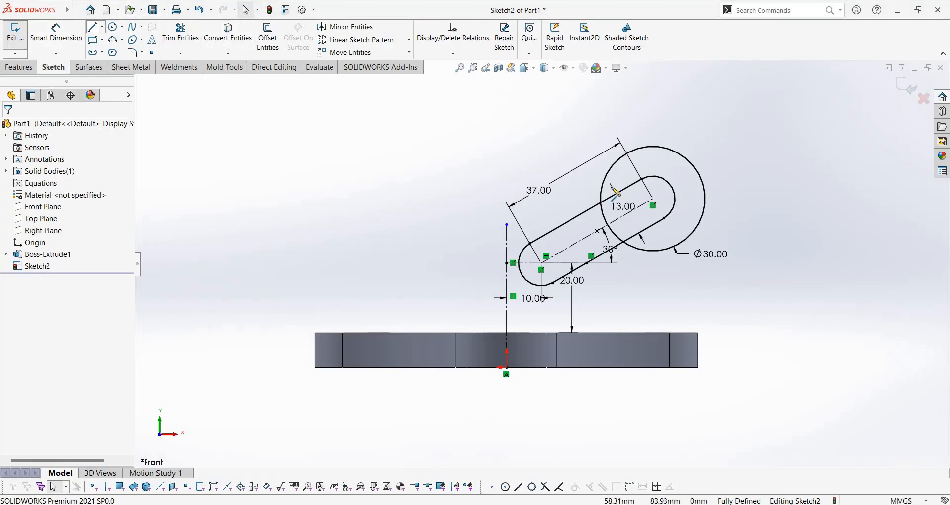
{"action": "left_click", "coordinate": [315, 332]}
{"action": "left_click", "coordinate": [600, 165]}
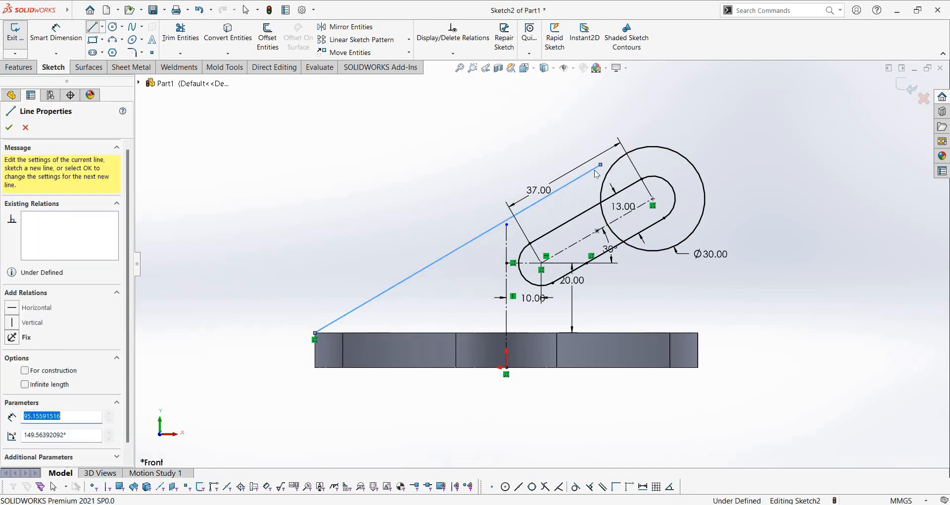
{"action": "key", "text": "Escape"}
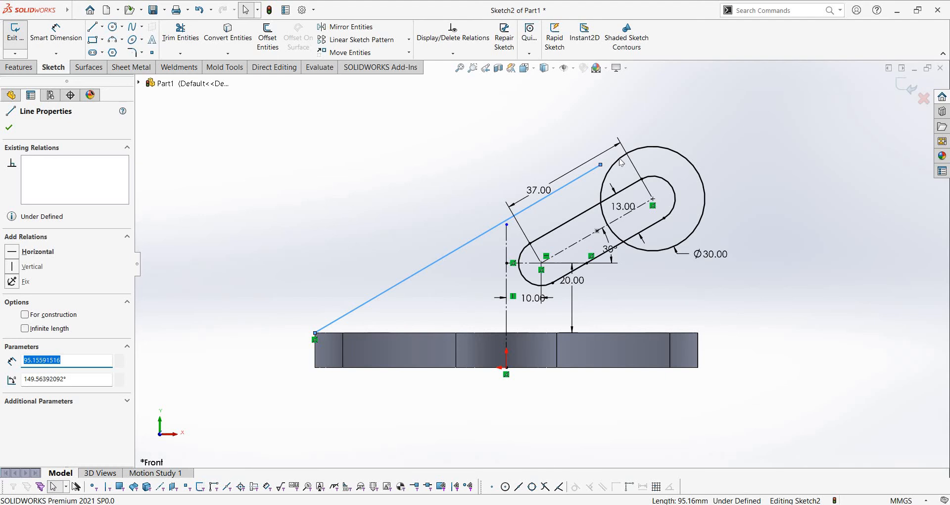
{"action": "left_click", "coordinate": [622, 162], "text": "ctrl"}
{"action": "left_click", "coordinate": [11, 302]}
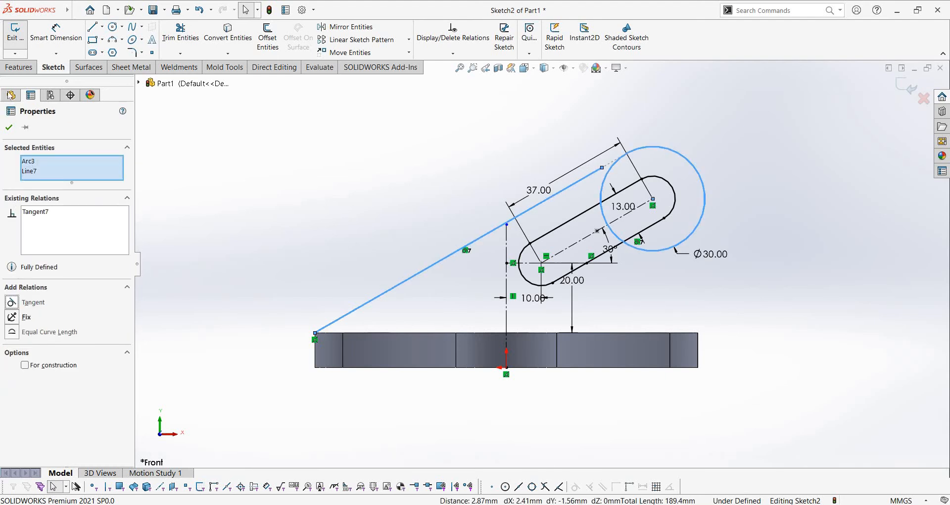
{"action": "key", "text": "Escape"}
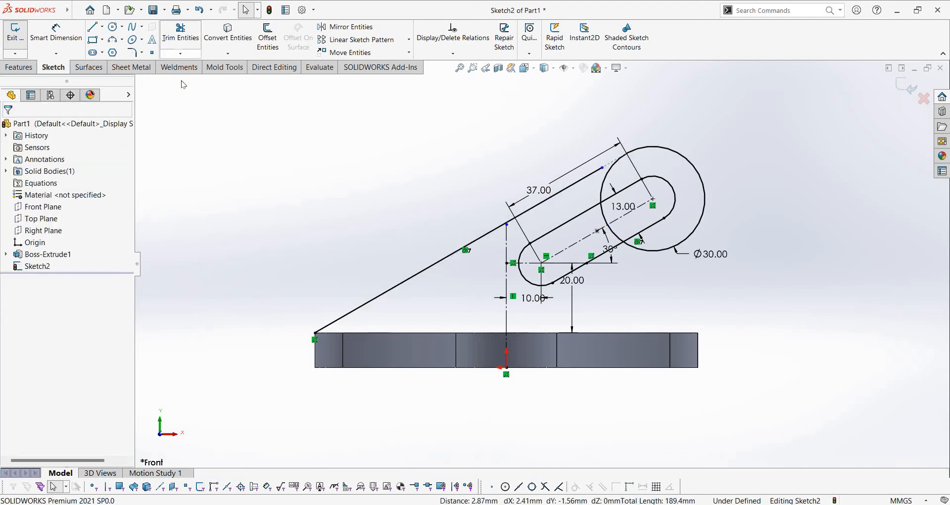
Extend the inclined tangent line until it meets the 30 mm circle
{"action": "left_click", "coordinate": [181, 53]}
{"action": "left_click", "coordinate": [188, 64]}
{"action": "left_click", "coordinate": [449, 256]}
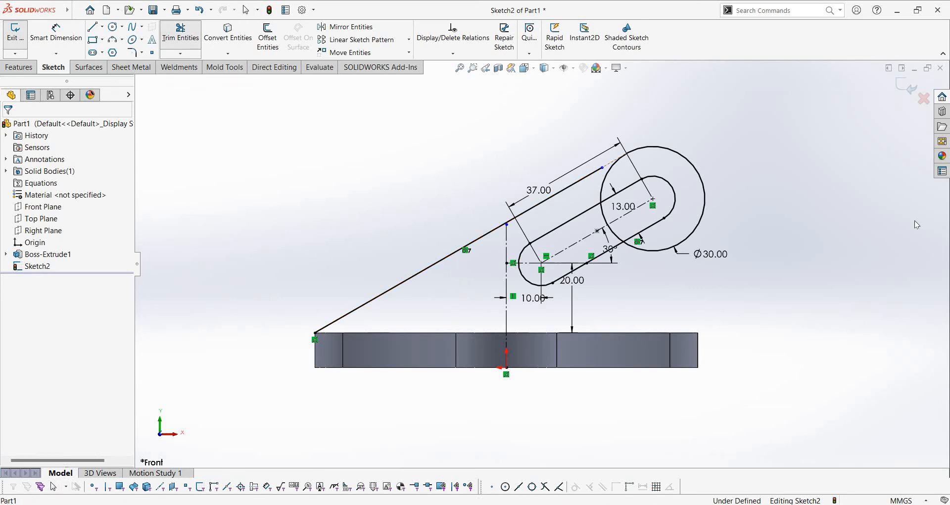
{"action": "key", "text": "Escape"}
Sketch a line about 31 mm long from the plate's upper right corner and make it tangent to the 30 mm circle
{"action": "left_click", "coordinate": [92, 27]}
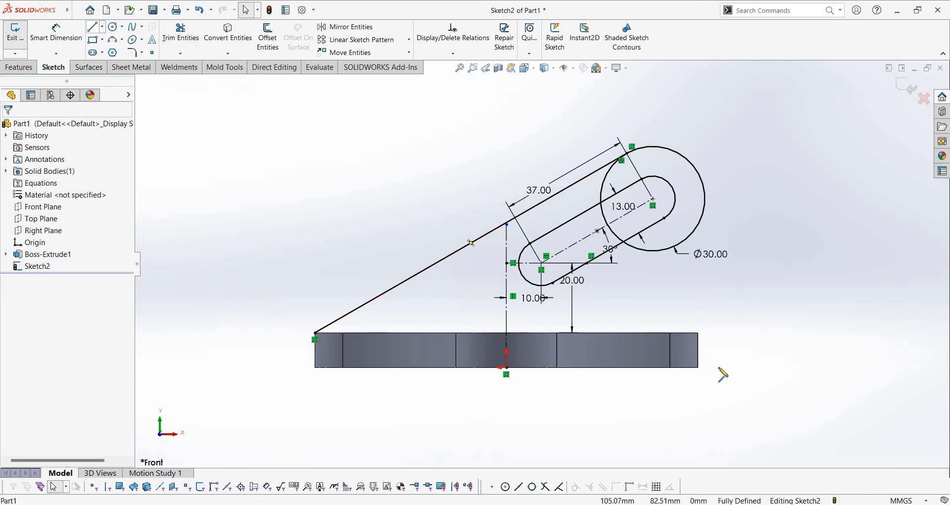
{"action": "left_click", "coordinate": [698, 332]}
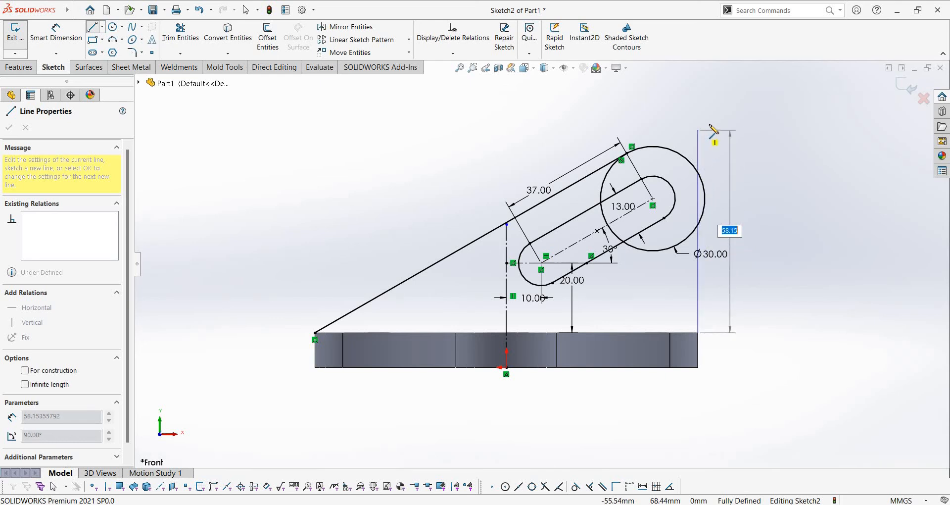
{"action": "scroll", "coordinate": [733, 217], "scroll_direction": "down", "scroll_amount": 3}
{"action": "left_click", "coordinate": [674, 246]}
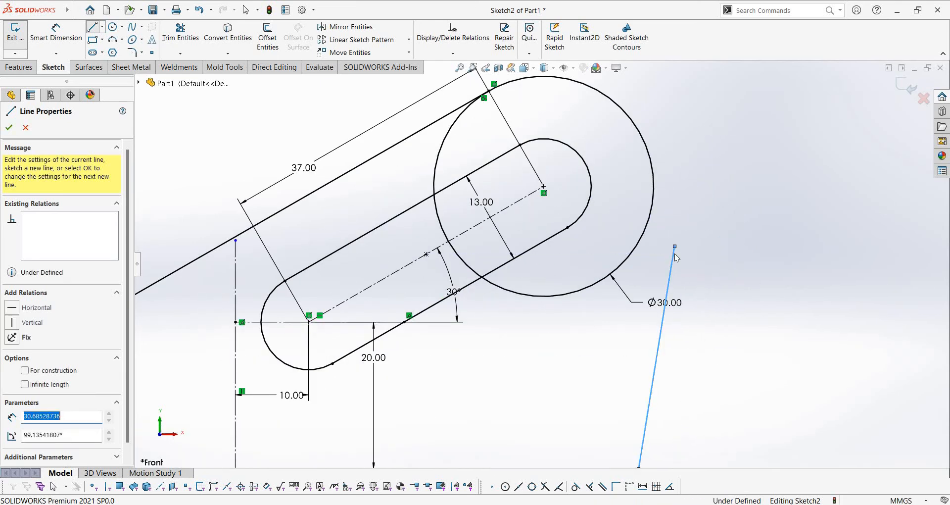
{"action": "key", "text": "Escape"}
{"action": "left_click", "coordinate": [573, 293], "text": "ctrl"}
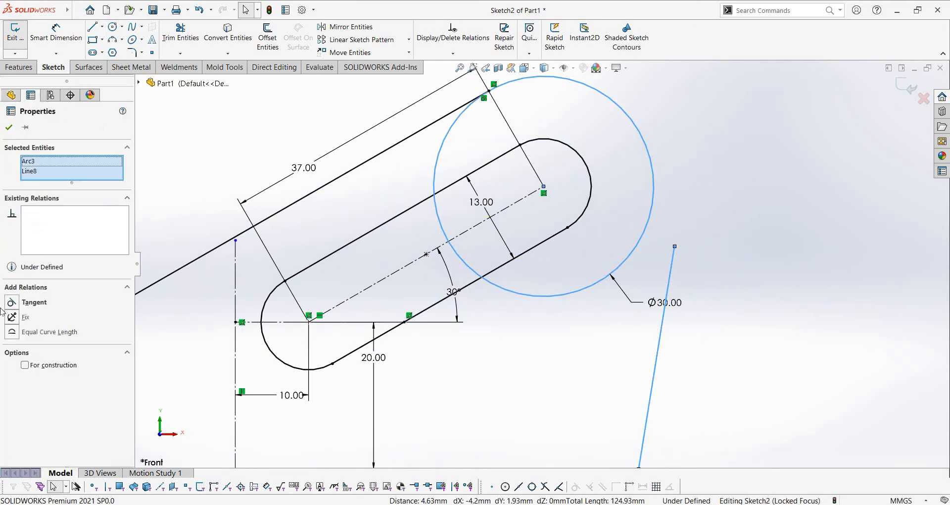
{"action": "left_click", "coordinate": [11, 301]}
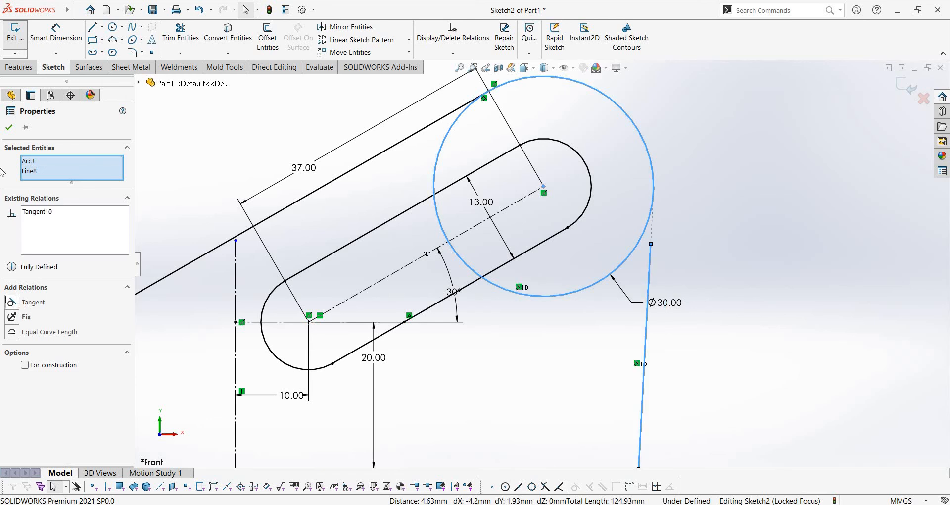
{"action": "left_click", "coordinate": [616, 304]}
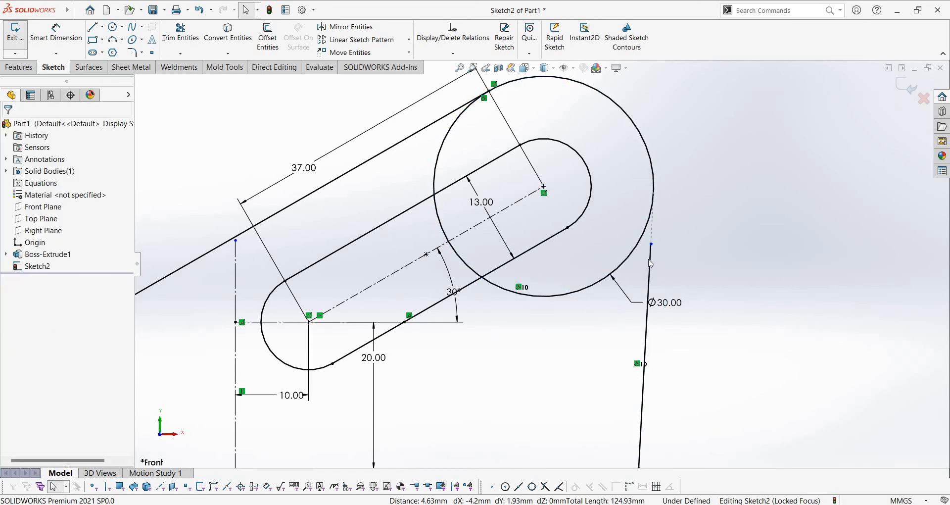
Stretch the new tangent line's upper end onto the rightmost quadrant point of the 30 mm circle
{"action": "left_click_drag", "start_coordinate": [657, 206], "coordinate": [654, 187]}
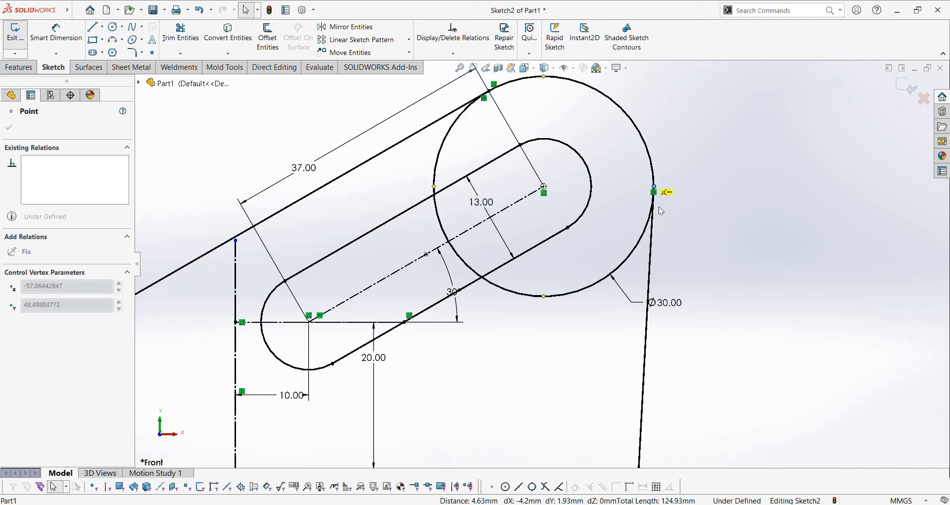
{"action": "scroll", "coordinate": [687, 270], "scroll_direction": "up", "scroll_amount": 3}
{"action": "left_click", "coordinate": [677, 268]}
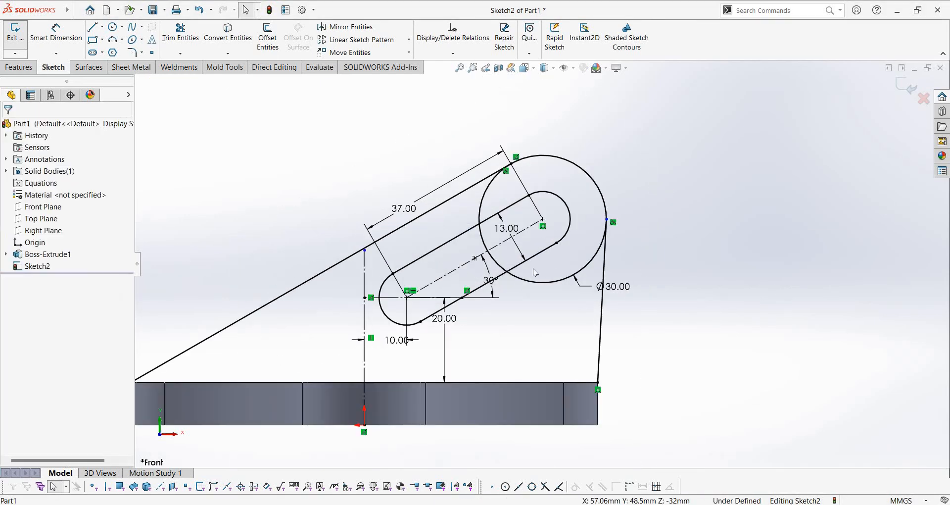
{"action": "scroll", "coordinate": [534, 270], "scroll_direction": "up", "scroll_amount": 1}
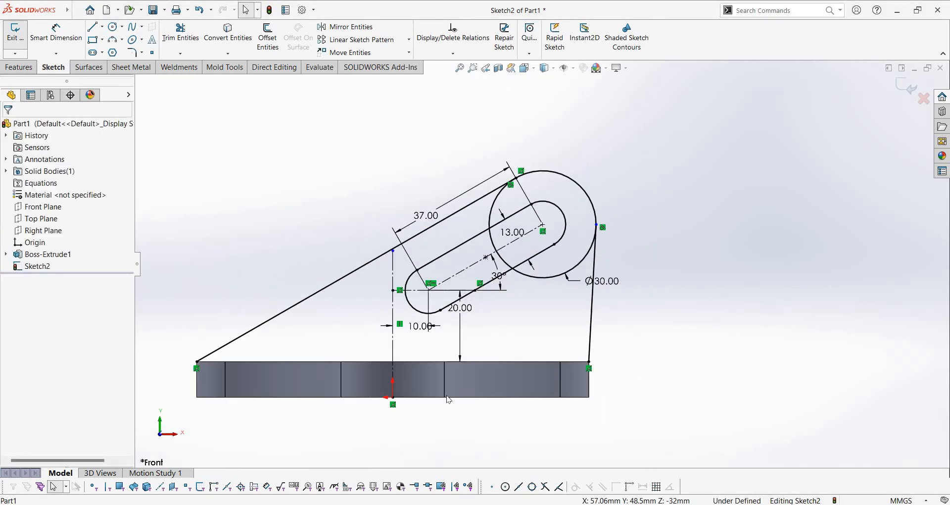
Close the flange outline with a horizontal line joining the plate's two upper corners
{"action": "left_click", "coordinate": [92, 27]}
{"action": "left_click", "coordinate": [197, 362]}
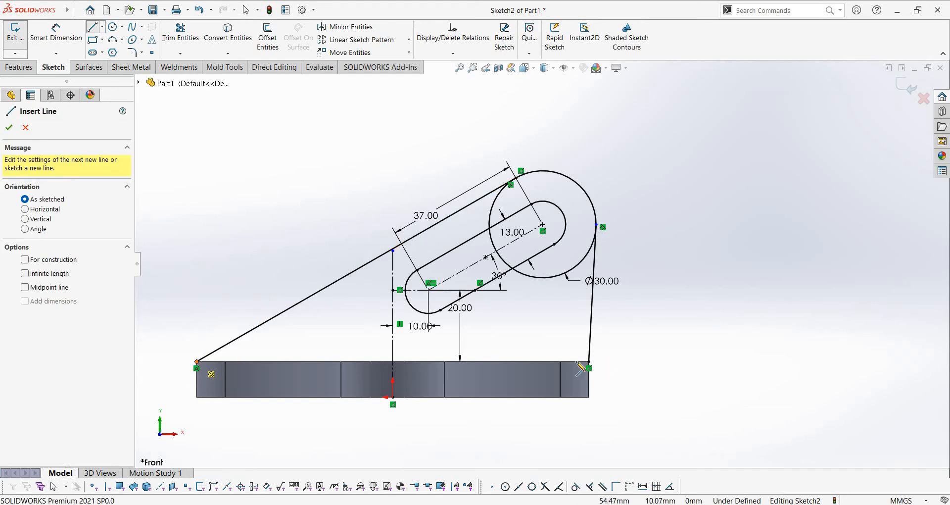
{"action": "left_click", "coordinate": [589, 361]}
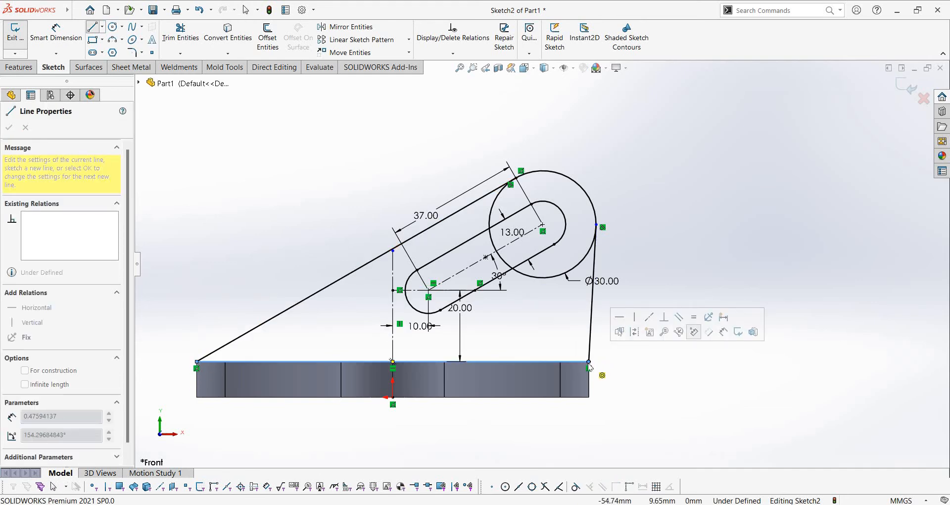
{"action": "key", "text": "Escape"}
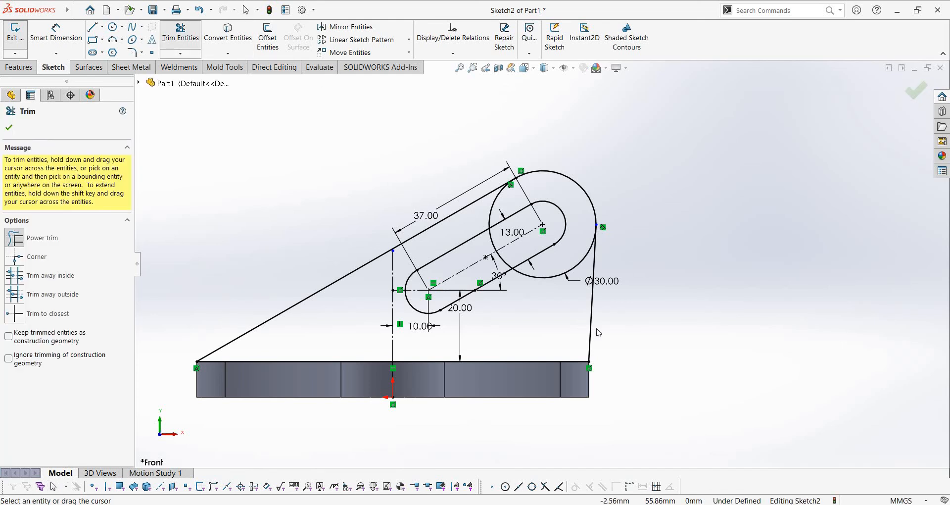
Trim away the lower and inner portions of the 30 mm circle, leaving only the rounded outer corner
{"action": "scroll", "coordinate": [596, 327], "scroll_direction": "down", "scroll_amount": 2}
{"action": "left_click_drag", "start_coordinate": [582, 303], "coordinate": [578, 278]}
{"action": "left_click_drag", "start_coordinate": [488, 216], "coordinate": [503, 207]}
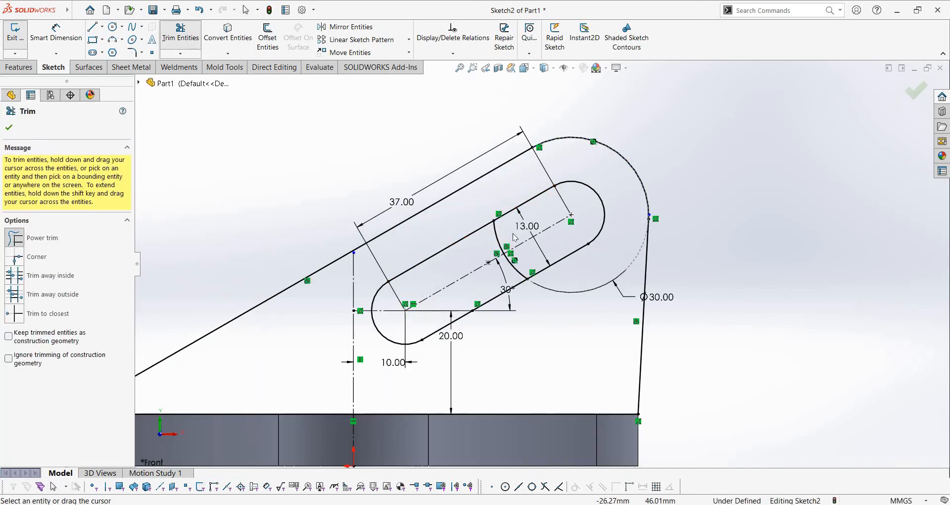
{"action": "left_click_drag", "start_coordinate": [488, 247], "coordinate": [512, 234]}
{"action": "left_click_drag", "start_coordinate": [508, 271], "coordinate": [526, 263]}
{"action": "key", "text": "Escape"}
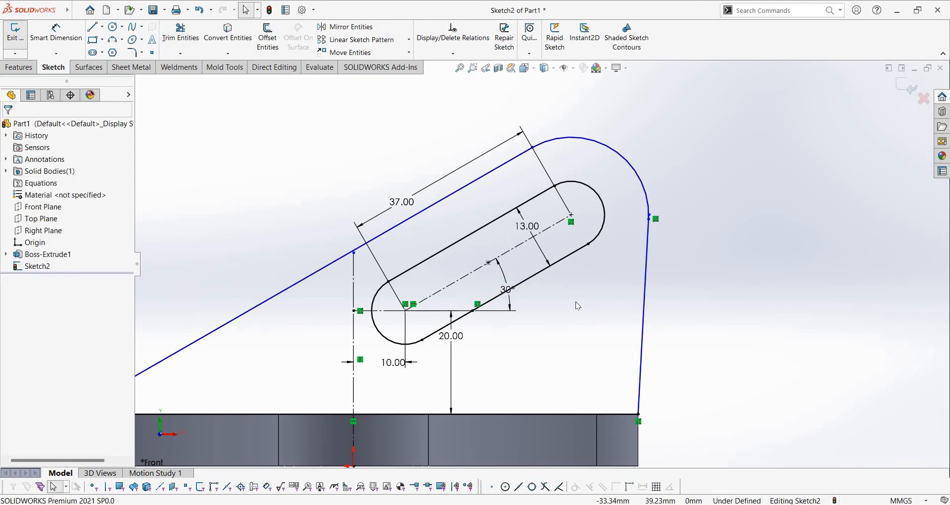
Undo the last trim and turn the leftover arc fragment inside the slot into construction geometry
{"action": "scroll", "coordinate": [575, 301], "scroll_direction": "up", "scroll_amount": 2}
{"action": "key", "text": "ctrl+z"}
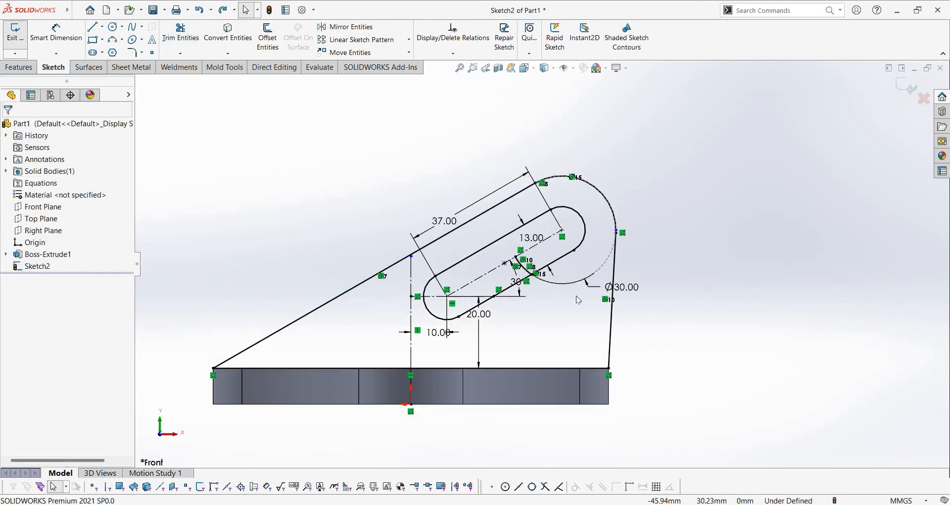
{"action": "scroll", "coordinate": [537, 280], "scroll_direction": "down", "scroll_amount": 3}
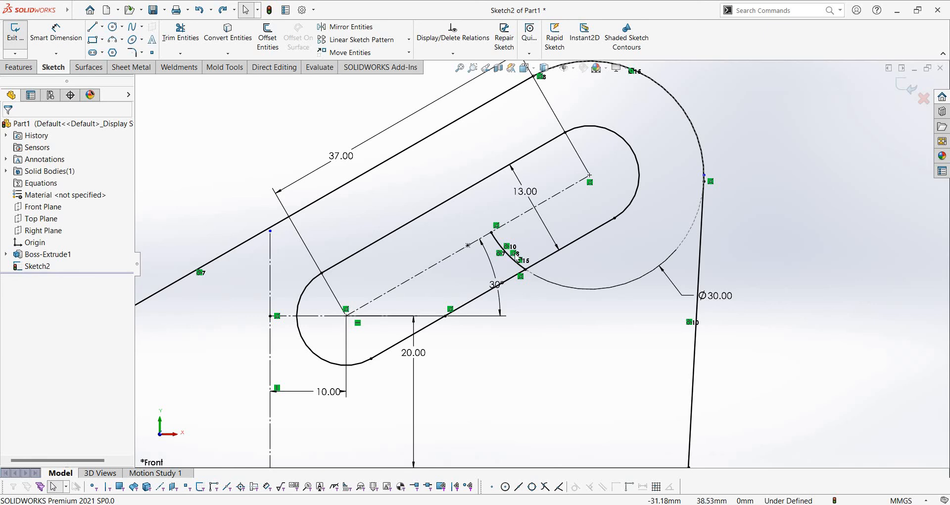
{"action": "right_click", "coordinate": [509, 253]}
{"action": "left_click", "coordinate": [590, 235]}
Extrude the slotted flange profile 10 mm as a blind boss, reversed so it stands over the base plate
{"action": "scroll", "coordinate": [586, 302], "scroll_direction": "up", "scroll_amount": 3}
{"action": "mouse_move", "coordinate": [586, 302]}
{"action": "middle_mouse_down"}
{"action": "mouse_move", "coordinate": [546, 351]}
{"action": "mouse_move", "coordinate": [532, 347]}
{"action": "middle_mouse_up"}
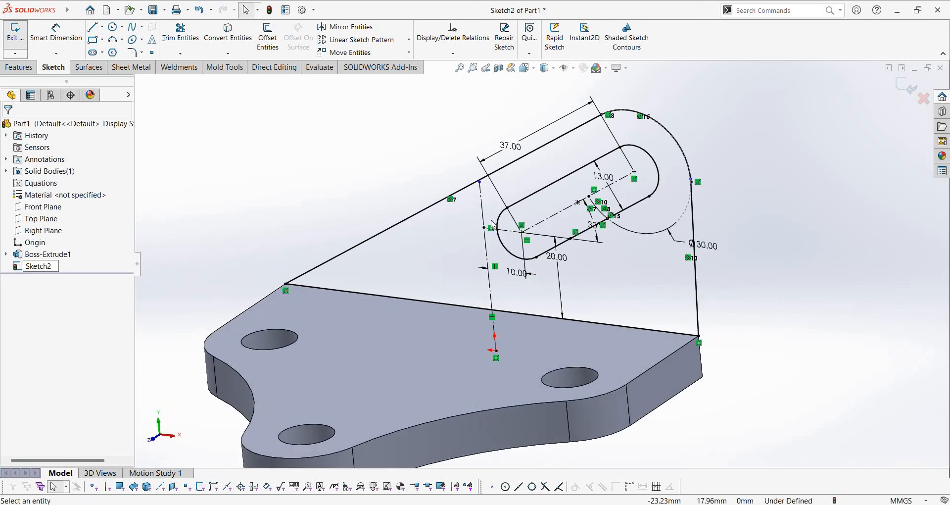
{"action": "scroll", "coordinate": [579, 292], "scroll_direction": "down", "scroll_amount": 3}
{"action": "mouse_move", "coordinate": [579, 292]}
{"action": "middle_mouse_down"}
{"action": "mouse_move", "coordinate": [507, 181]}
{"action": "mouse_move", "coordinate": [502, 204]}
{"action": "mouse_move", "coordinate": [524, 249]}
{"action": "mouse_move", "coordinate": [458, 269]}
{"action": "mouse_move", "coordinate": [448, 287]}
{"action": "middle_mouse_up"}
{"action": "scroll", "coordinate": [525, 252], "scroll_direction": "up", "scroll_amount": 5}
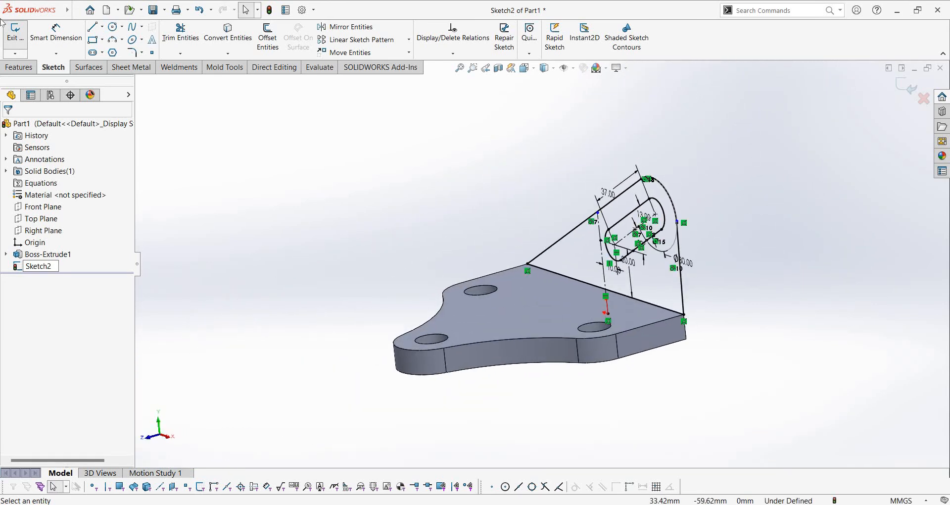
{"action": "left_click", "coordinate": [19, 67]}
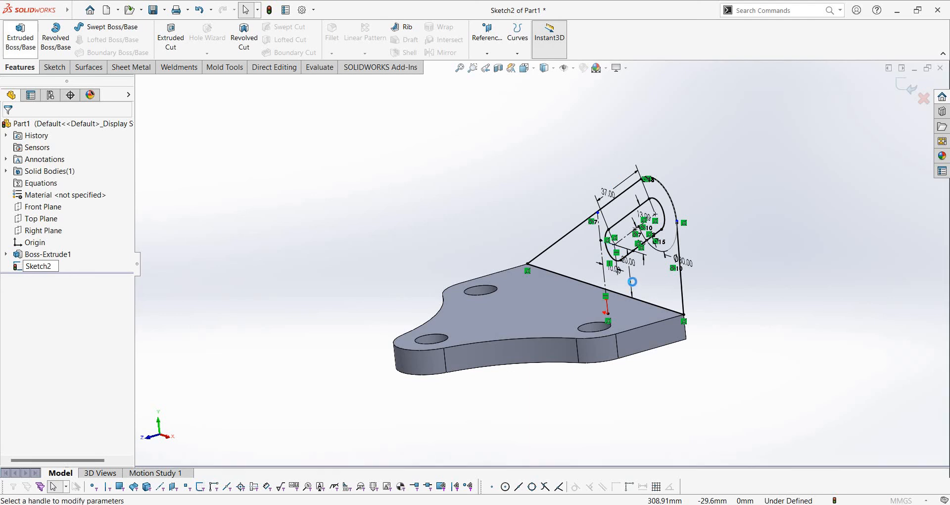
{"action": "left_click", "coordinate": [535, 291]}
{"action": "middle_click_drag", "start_coordinate": [535, 290], "coordinate": [2, 178]}
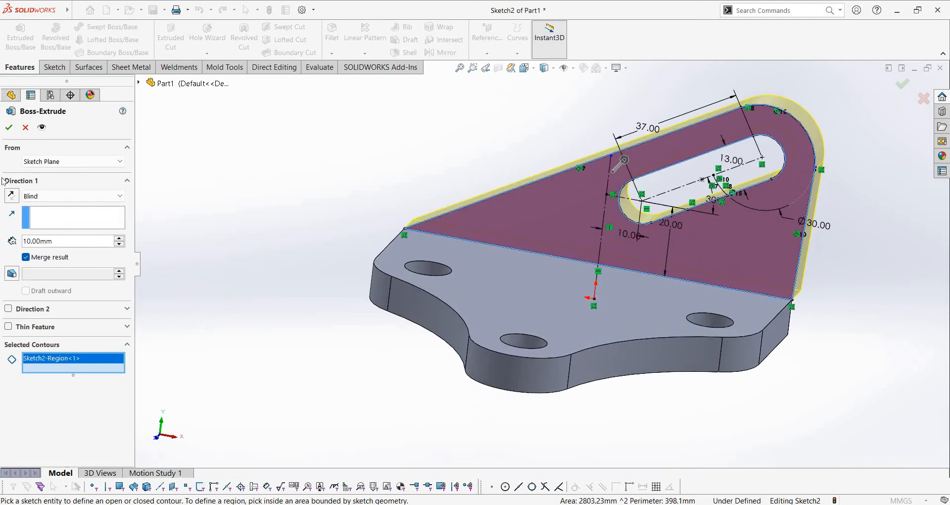
{"action": "left_click", "coordinate": [11, 195]}
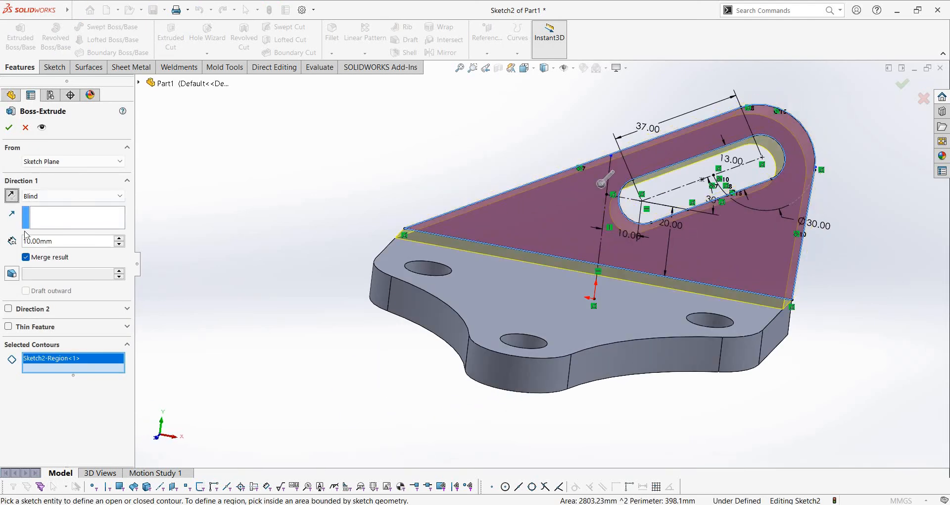
{"action": "left_click", "coordinate": [9, 128]}
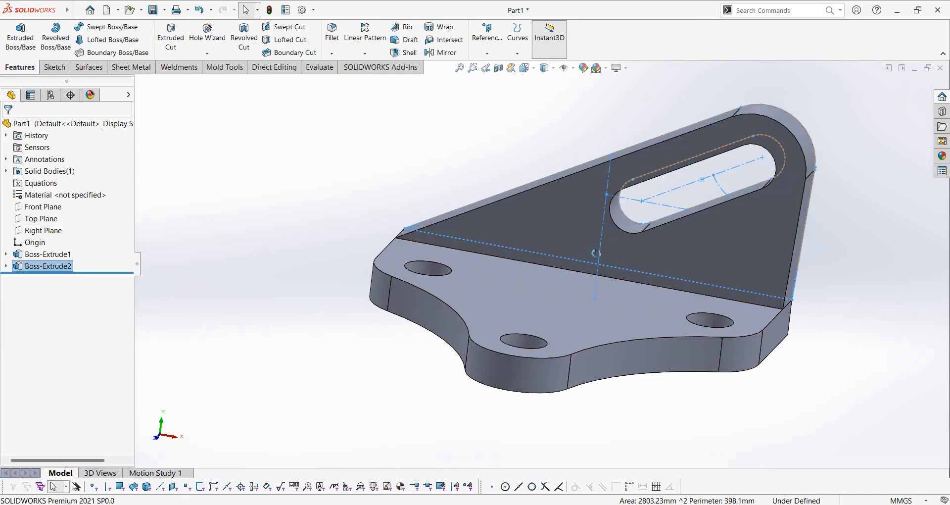
{"action": "left_click", "coordinate": [797, 270]}
Check the fillet note on the EX 17 drawing and try to fillet the base plate's top face with a 3 mm radius
{"action": "key", "text": "alt+Tab"}
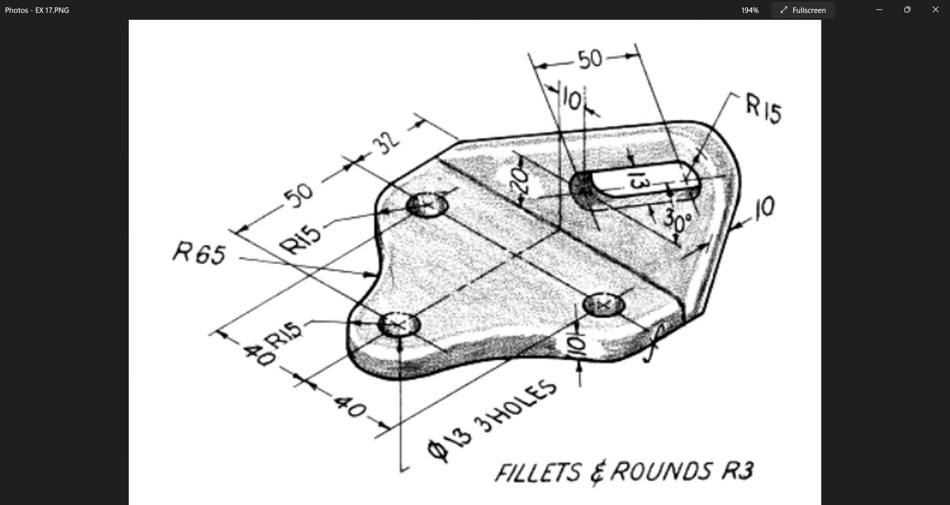
{"action": "key", "text": "alt+Tab"}
{"action": "left_click", "coordinate": [573, 287]}
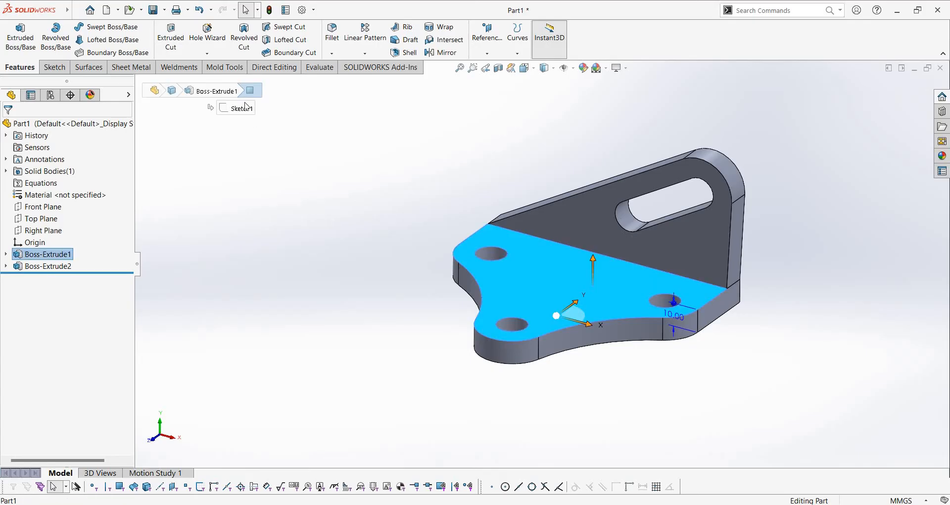
{"action": "left_click", "coordinate": [551, 254]}
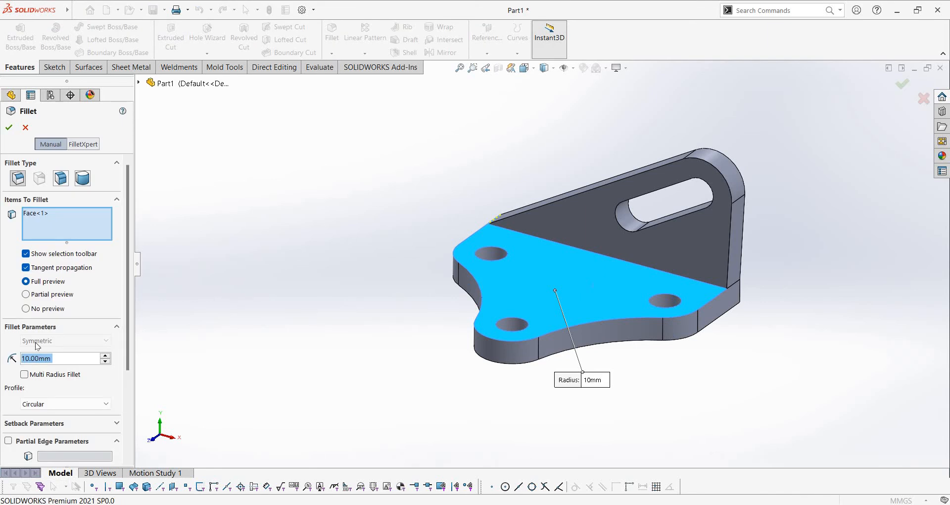
{"action": "type", "text": "3"}
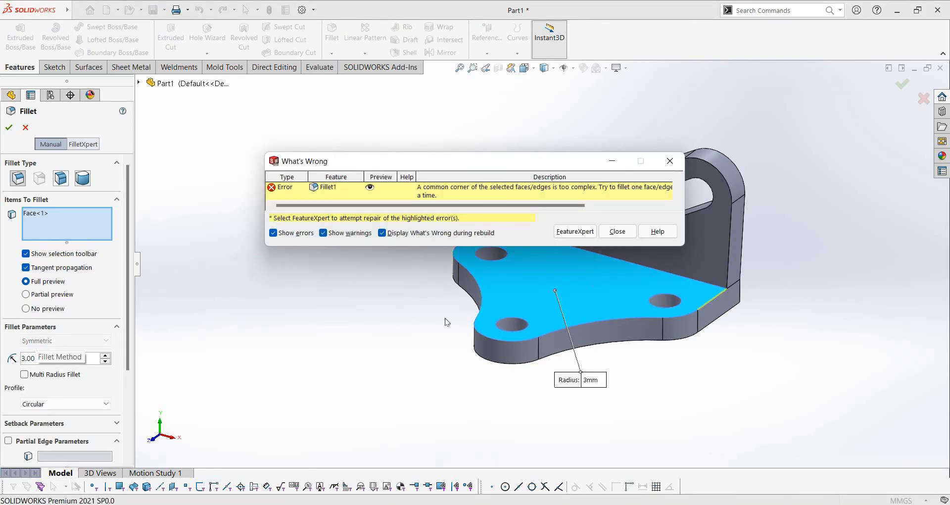
{"action": "key", "text": "Escape"}
Try a 3 mm fillet along the base plate's upper outline edge, using FeatureXpert to repair it
{"action": "middle_click_drag", "start_coordinate": [730, 301], "coordinate": [685, 305]}
{"action": "scroll", "coordinate": [701, 272], "scroll_direction": "down", "scroll_amount": 2}
{"action": "left_click", "coordinate": [332, 31]}
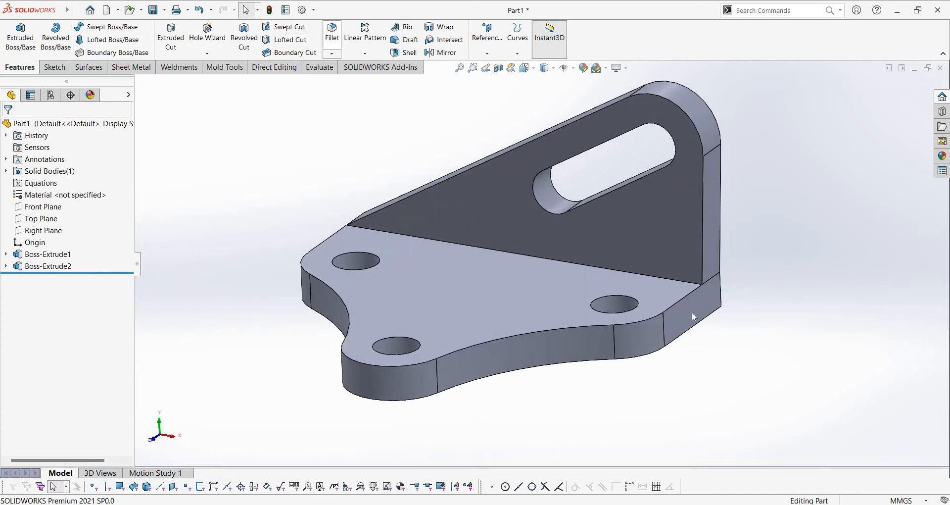
{"action": "left_click", "coordinate": [680, 301]}
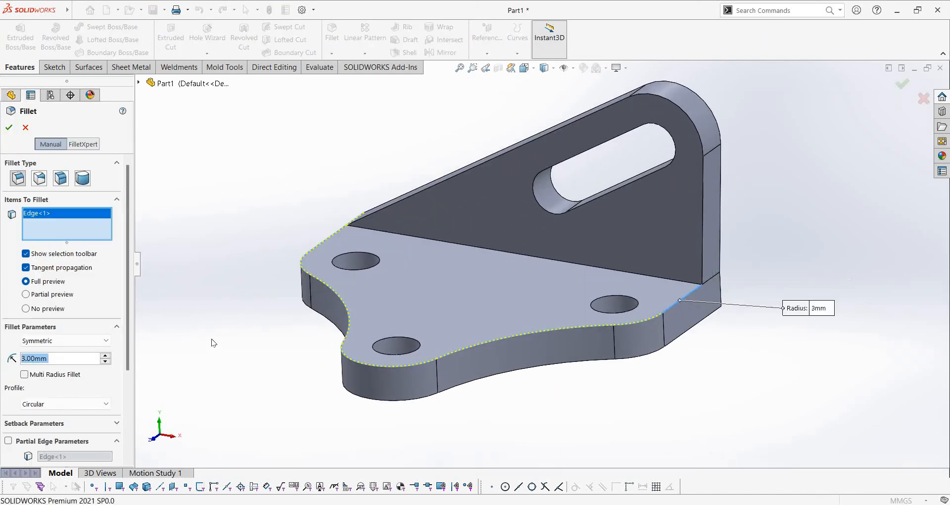
{"action": "key", "text": "Return"}
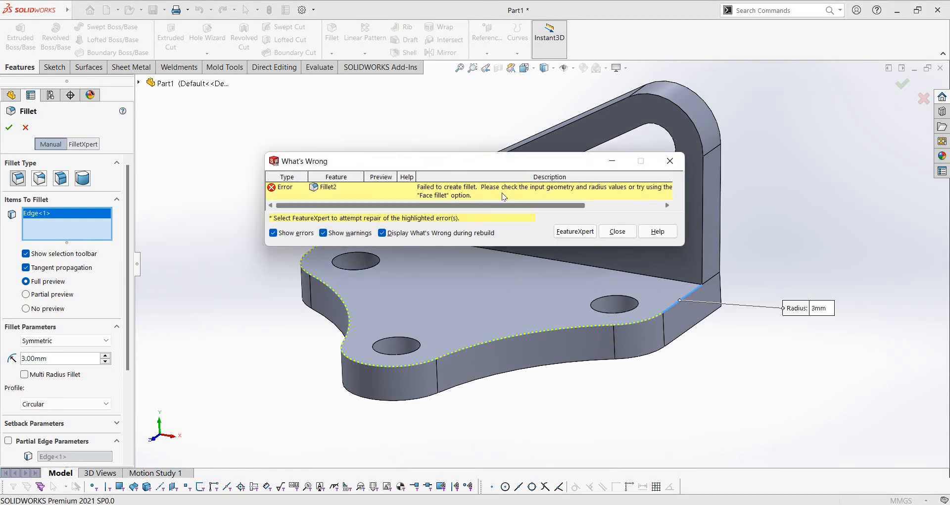
{"action": "left_click", "coordinate": [575, 231]}
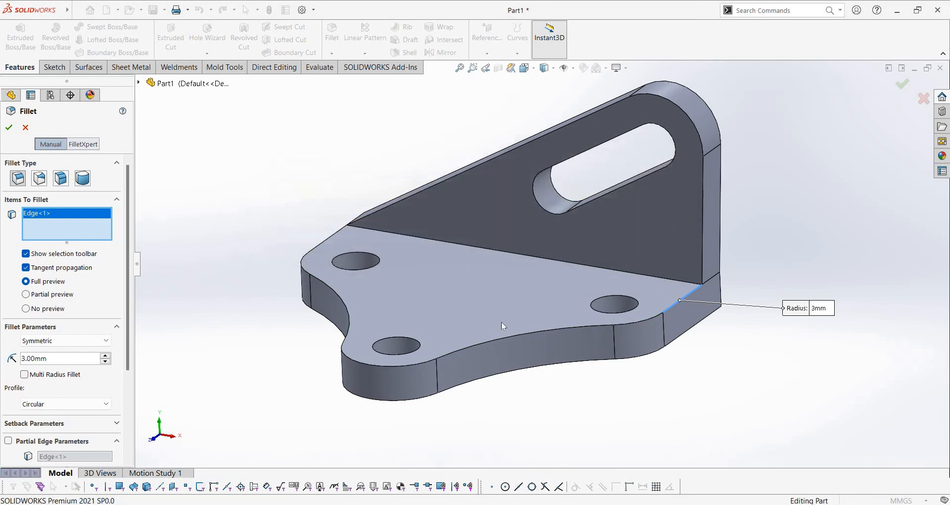
Open the upright flange's sketch for editing and examine its outline against the base plate
{"action": "left_click", "coordinate": [6, 266]}
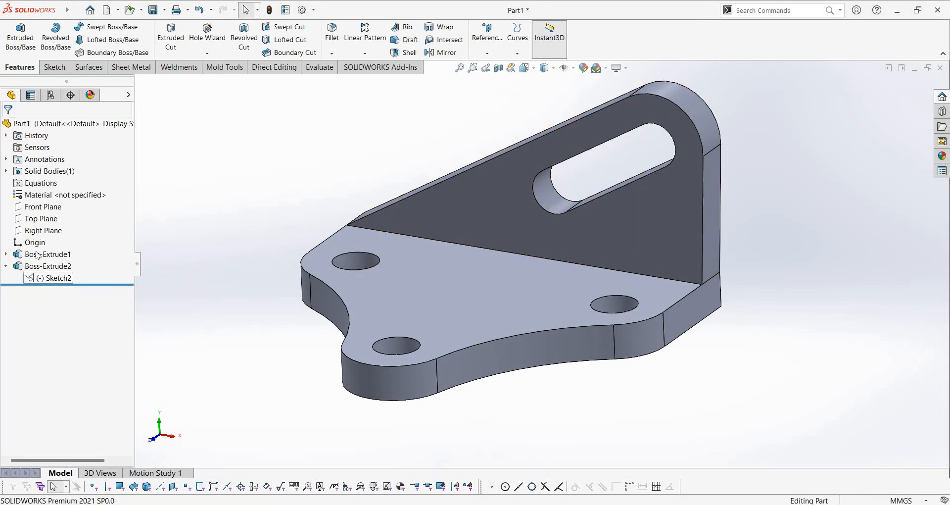
{"action": "left_click", "coordinate": [42, 278]}
{"action": "left_click", "coordinate": [36, 244]}
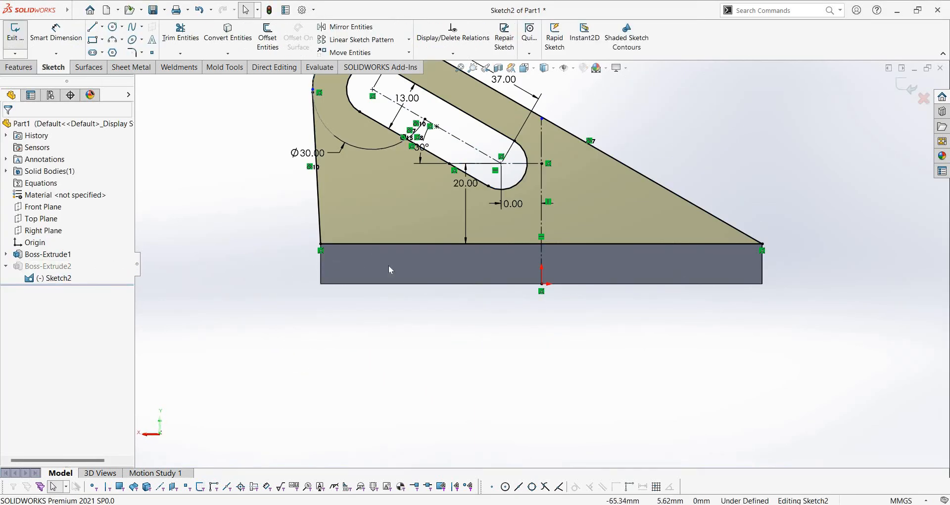
{"action": "mouse_move", "coordinate": [440, 241]}
{"action": "middle_mouse_down"}
{"action": "mouse_move", "coordinate": [624, 288]}
{"action": "mouse_move", "coordinate": [756, 156]}
{"action": "middle_mouse_up"}
{"action": "middle_click_drag", "start_coordinate": [528, 240], "coordinate": [477, 147]}
{"action": "scroll", "coordinate": [478, 147], "scroll_direction": "down", "scroll_amount": 1}
Switch to the EX 17 drawing, examine how the flange meets the base plate, and return to the model
{"action": "key", "text": "alt+Tab"}
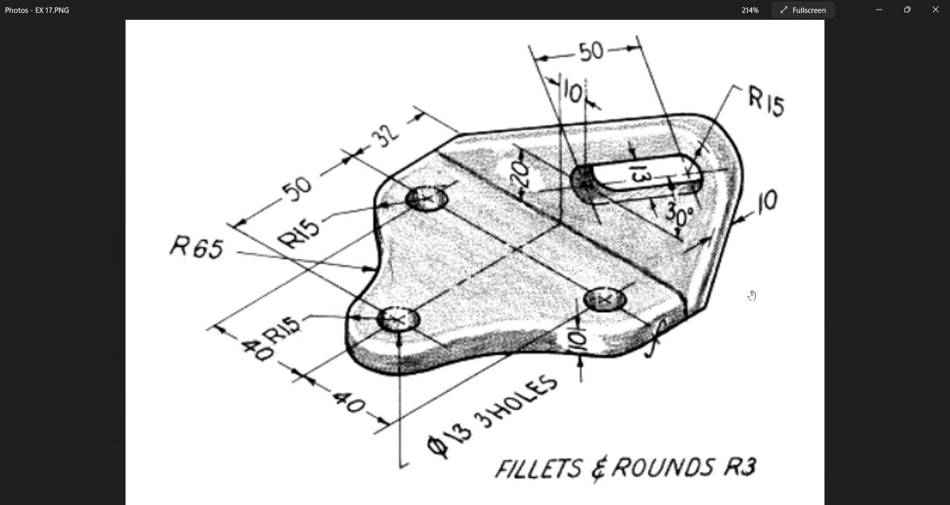
{"action": "scroll", "coordinate": [753, 294], "scroll_direction": "up", "scroll_amount": 3}
{"action": "scroll", "coordinate": [754, 288], "scroll_direction": "down", "scroll_amount": 2}
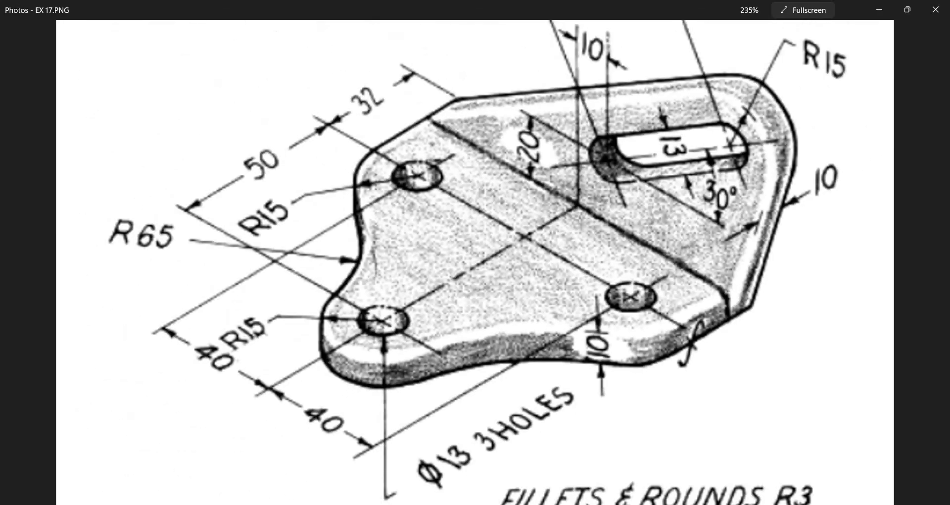
{"action": "key", "text": "alt+Tab"}
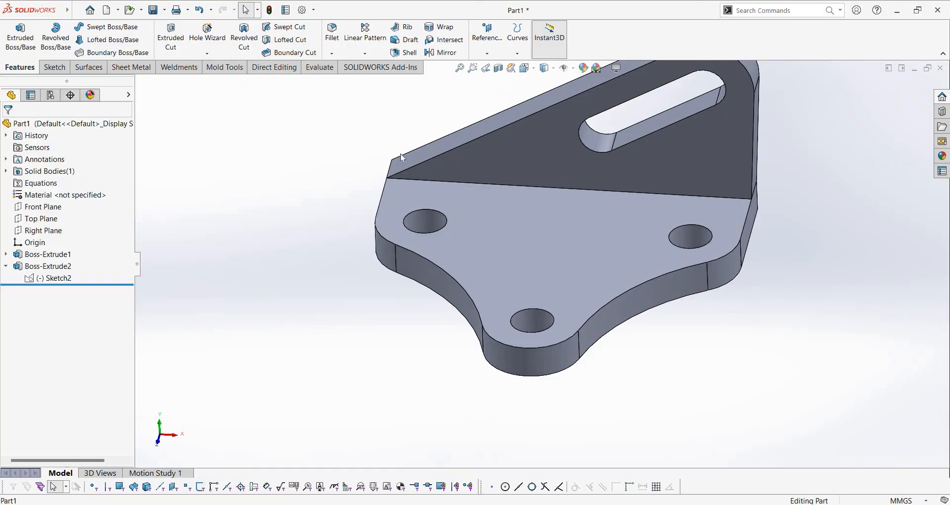
Fillet the inside edge where the upright flange meets the base plate with a 3 mm radius
{"action": "left_click", "coordinate": [492, 205]}
{"action": "left_click", "coordinate": [272, 133]}
{"action": "left_click", "coordinate": [331, 31]}
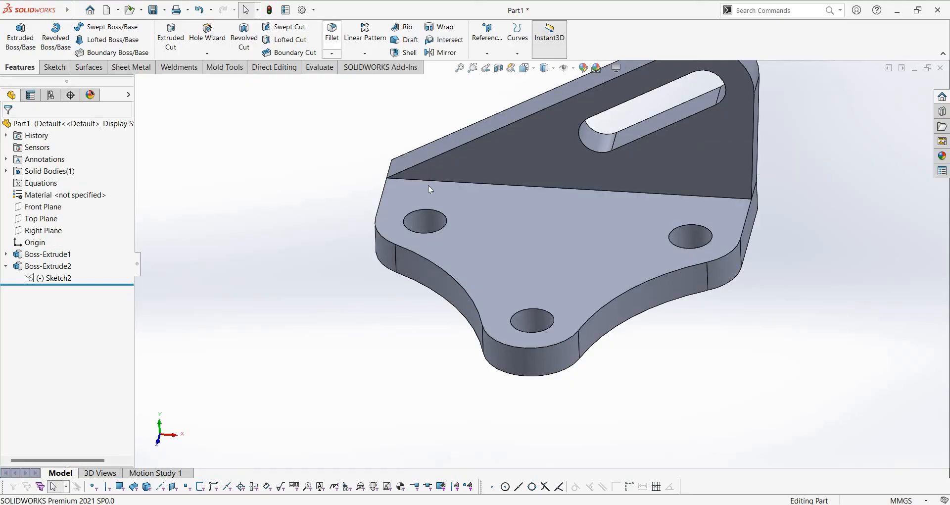
{"action": "left_click", "coordinate": [435, 180]}
{"action": "left_click", "coordinate": [55, 358]}
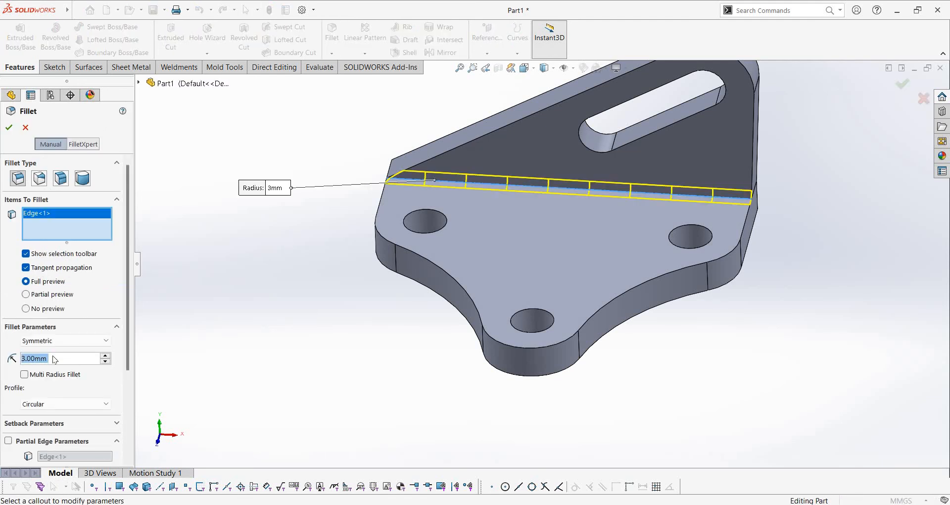
{"action": "left_click", "coordinate": [9, 127]}
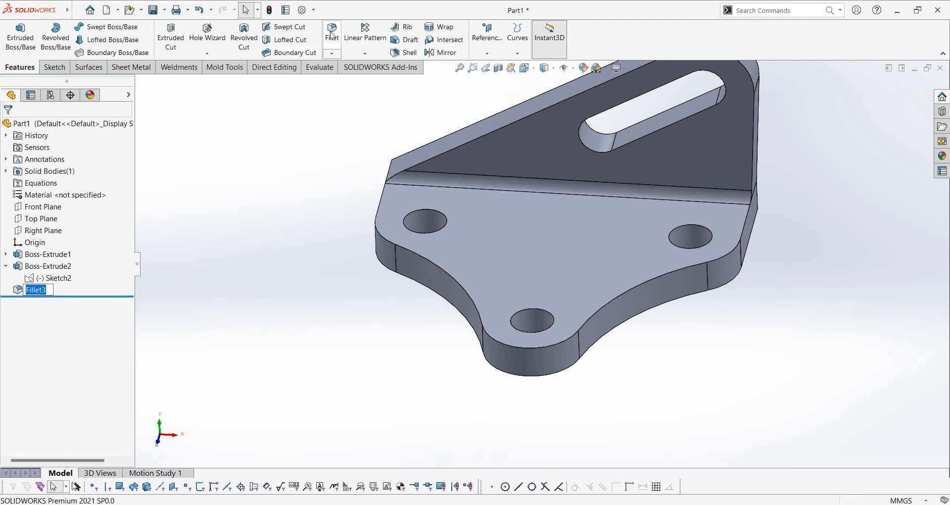
Add a symmetric 3 mm fillet to the base plate's top face
{"action": "left_click", "coordinate": [331, 33]}
{"action": "left_click", "coordinate": [738, 221]}
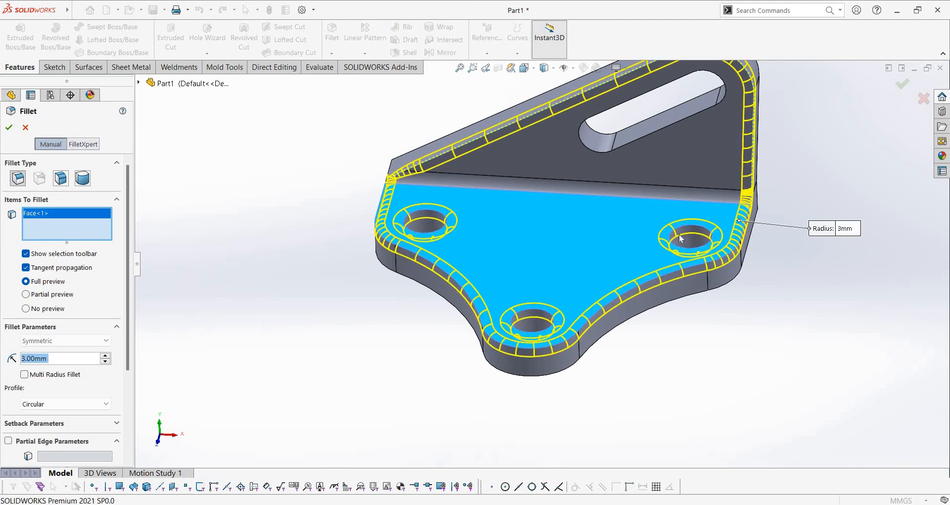
{"action": "scroll", "coordinate": [1, 190], "scroll_direction": "up", "scroll_amount": 2}
{"action": "left_click", "coordinate": [9, 128]}
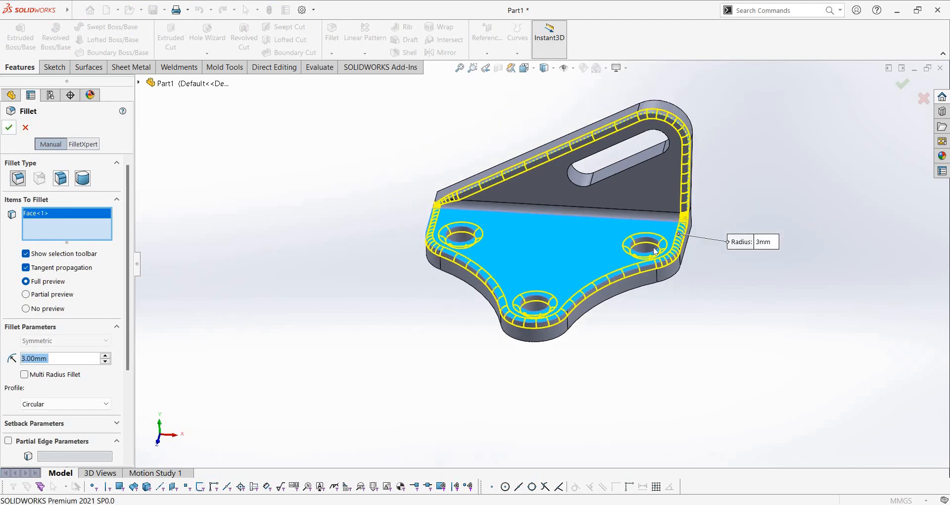
{"action": "middle_click_drag", "start_coordinate": [734, 292], "coordinate": [2, 266]}
Edit the last fillet to replace its selected face with the base plate's upper outline edge, using tangent propagation and a 3 mm radius
{"action": "left_click", "coordinate": [28, 302]}
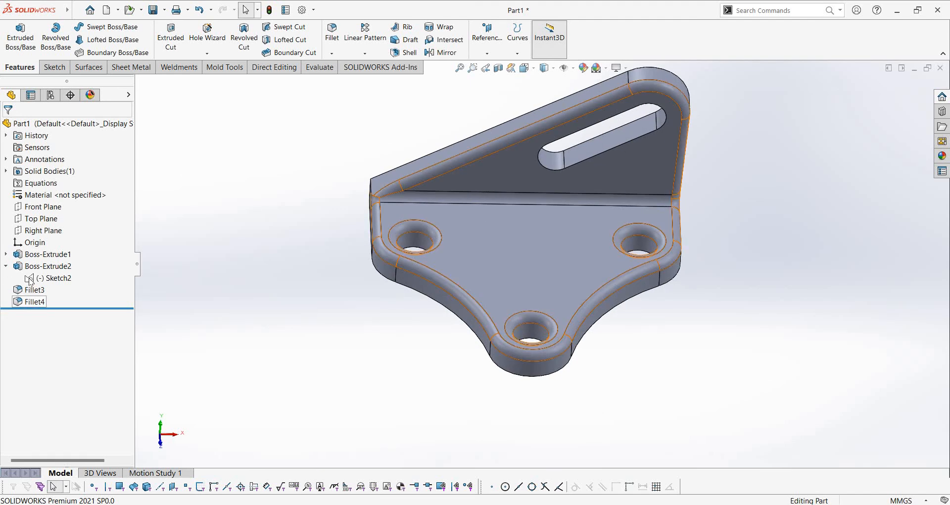
{"action": "left_click", "coordinate": [34, 275]}
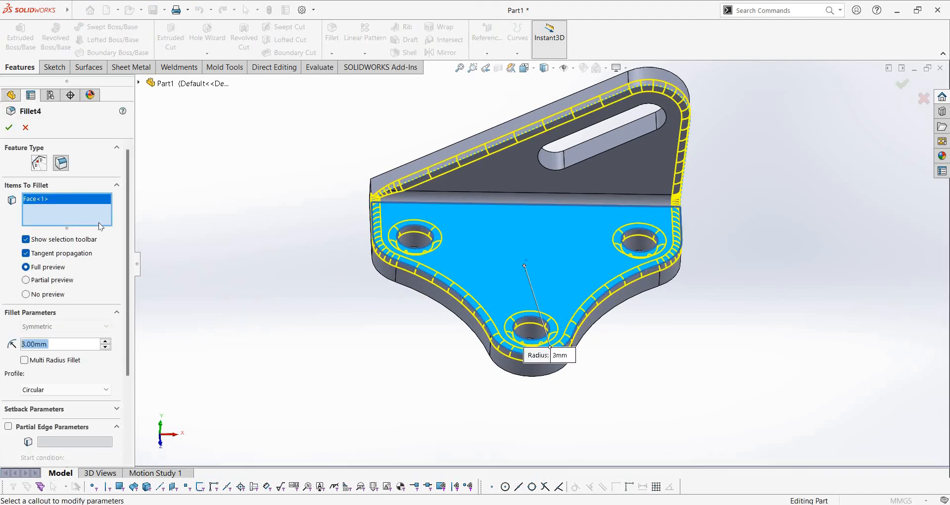
{"action": "right_click", "coordinate": [99, 222]}
{"action": "left_click", "coordinate": [153, 218]}
{"action": "middle_click_drag", "start_coordinate": [414, 288], "coordinate": [386, 265]}
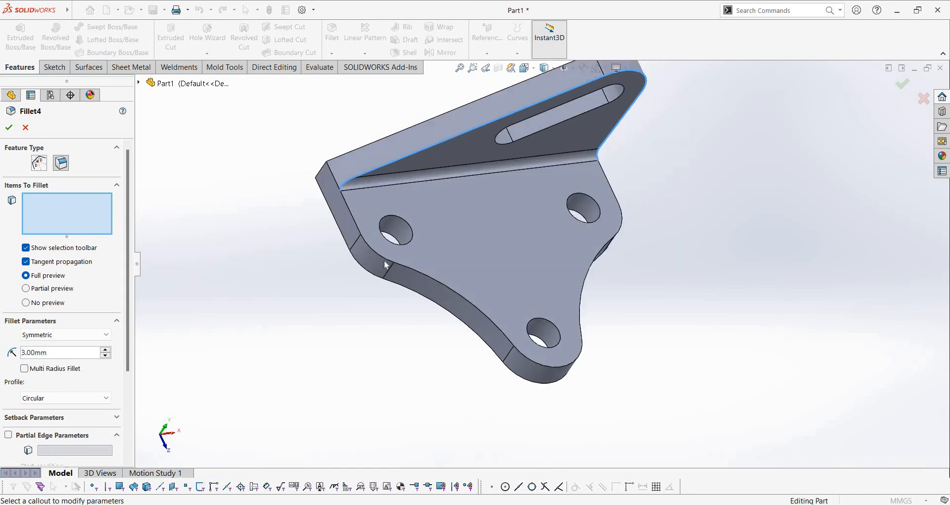
{"action": "left_click", "coordinate": [387, 262]}
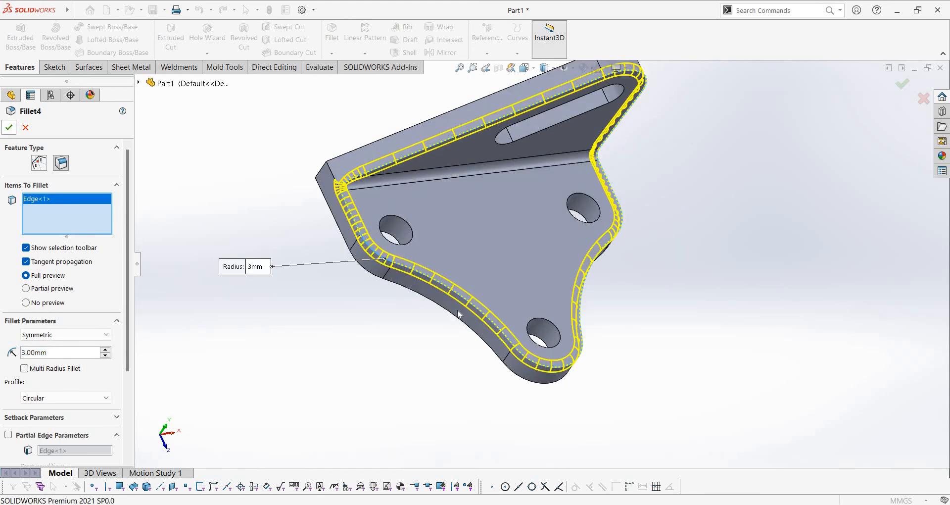
{"action": "left_click", "coordinate": [8, 127]}
Compare the filleted bracket with the EX 17 drawing in Photos and view the model in isometric orientation
{"action": "mouse_move", "coordinate": [569, 257]}
{"action": "middle_mouse_down"}
{"action": "mouse_move", "coordinate": [610, 241]}
{"action": "mouse_move", "coordinate": [568, 240]}
{"action": "mouse_move", "coordinate": [559, 251]}
{"action": "mouse_move", "coordinate": [587, 241]}
{"action": "mouse_move", "coordinate": [578, 243]}
{"action": "middle_mouse_up"}
{"action": "scroll", "coordinate": [568, 239], "scroll_direction": "down", "scroll_amount": 3}
{"action": "key", "text": "alt+Tab"}
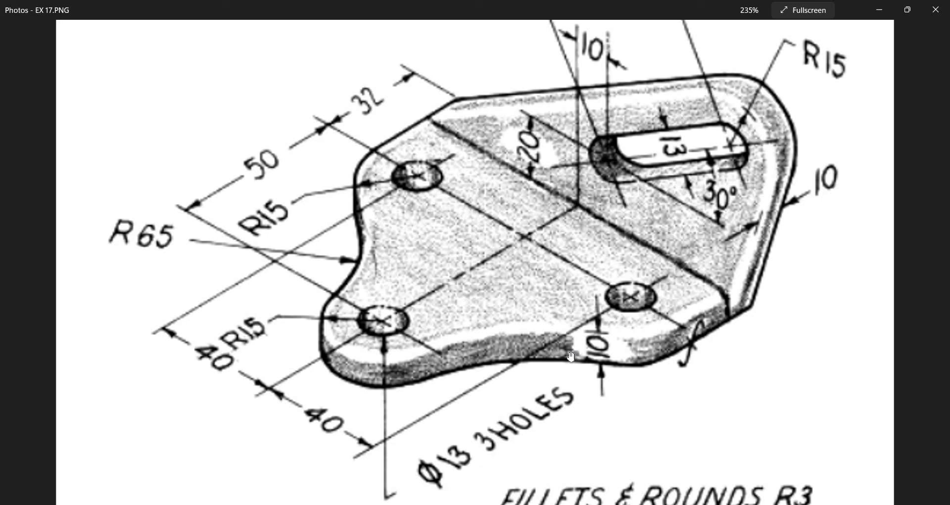
{"action": "key", "text": "alt+Tab"}
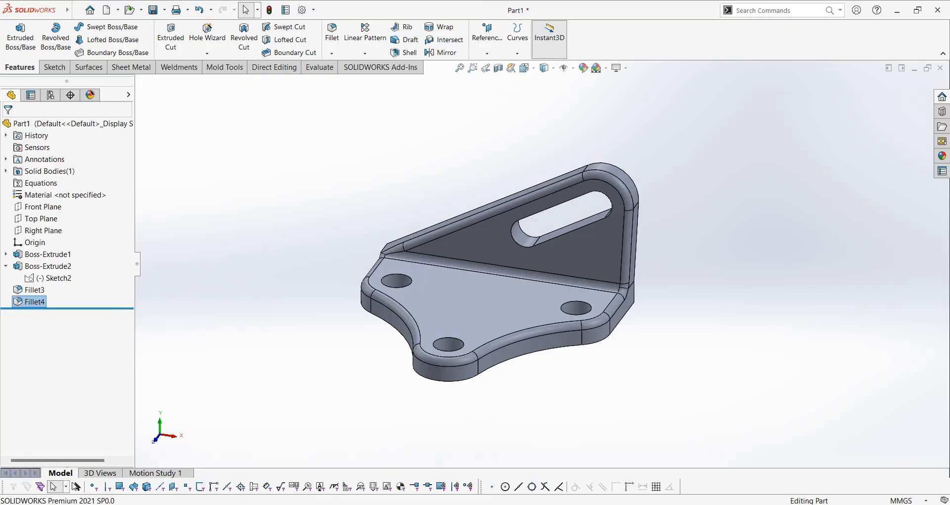
{"action": "key", "text": "ctrl+7"}
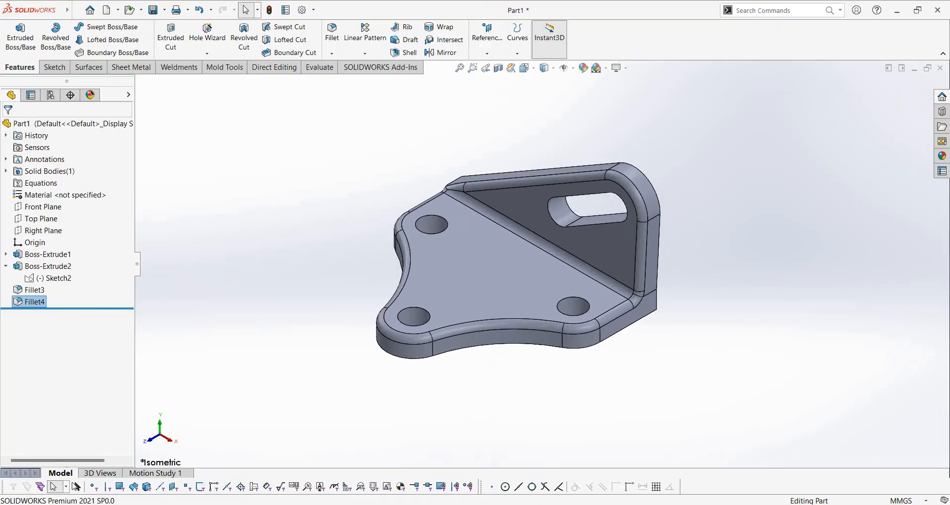
{"action": "key", "text": "alt+Tab"}
{"action": "key", "text": "alt+Tab"}
{"action": "scroll", "coordinate": [576, 310], "scroll_direction": "up", "scroll_amount": 1}
{"action": "scroll", "coordinate": [576, 309], "scroll_direction": "down", "scroll_amount": 2}
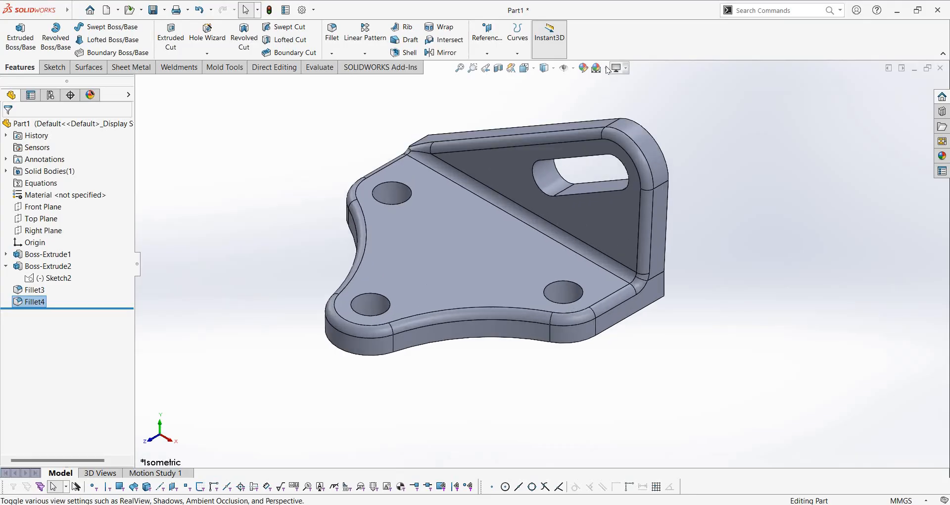
Apply a plain white background scene to the model view
{"action": "left_click", "coordinate": [606, 68]}
{"action": "left_click", "coordinate": [636, 95]}
{"action": "scroll", "coordinate": [538, 200], "scroll_direction": "up", "scroll_amount": 1}
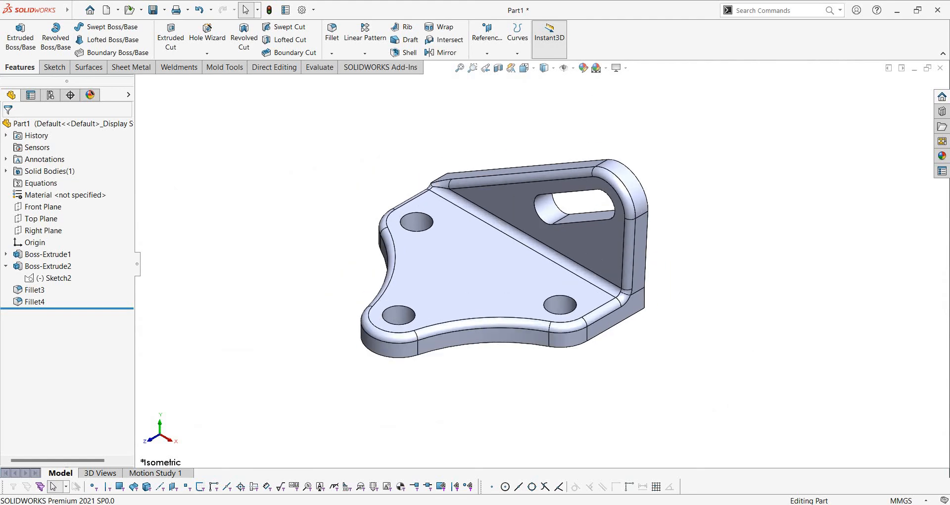
Switch to the EX 17 drawing in Photos, examine the bracket's outline, holes and slot up close, and return to the model
{"action": "key", "text": "alt+Tab"}
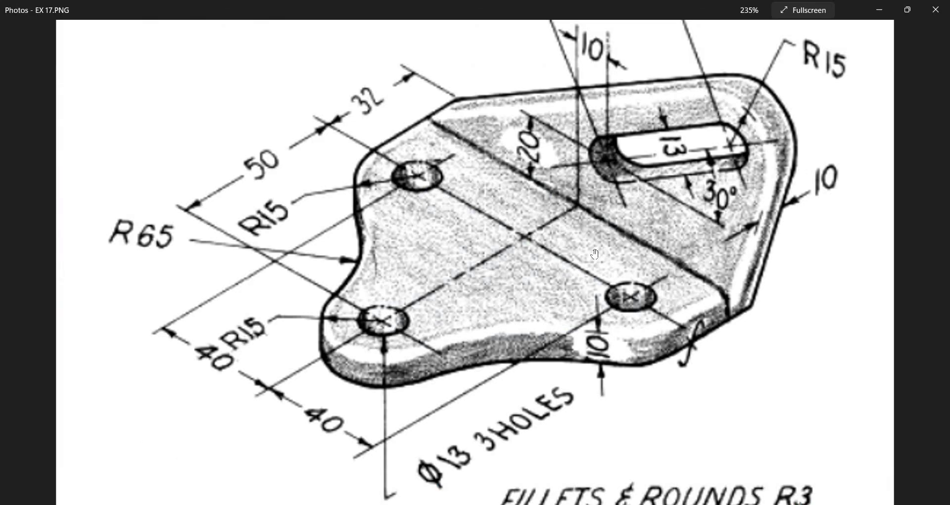
{"action": "scroll", "coordinate": [595, 234], "scroll_direction": "down", "scroll_amount": 2}
{"action": "scroll", "coordinate": [594, 231], "scroll_direction": "up", "scroll_amount": 2}
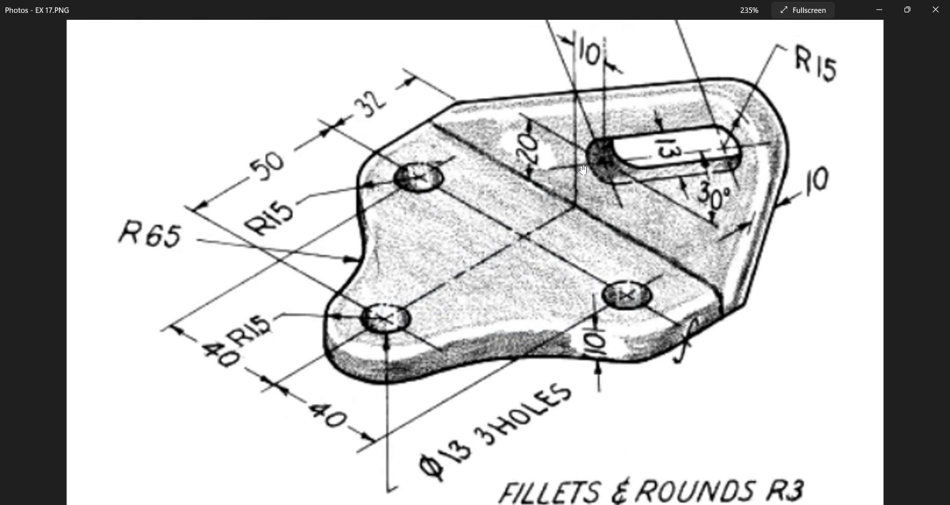
{"action": "scroll", "coordinate": [584, 170], "scroll_direction": "down", "scroll_amount": 3}
{"action": "scroll", "coordinate": [584, 169], "scroll_direction": "up", "scroll_amount": 3}
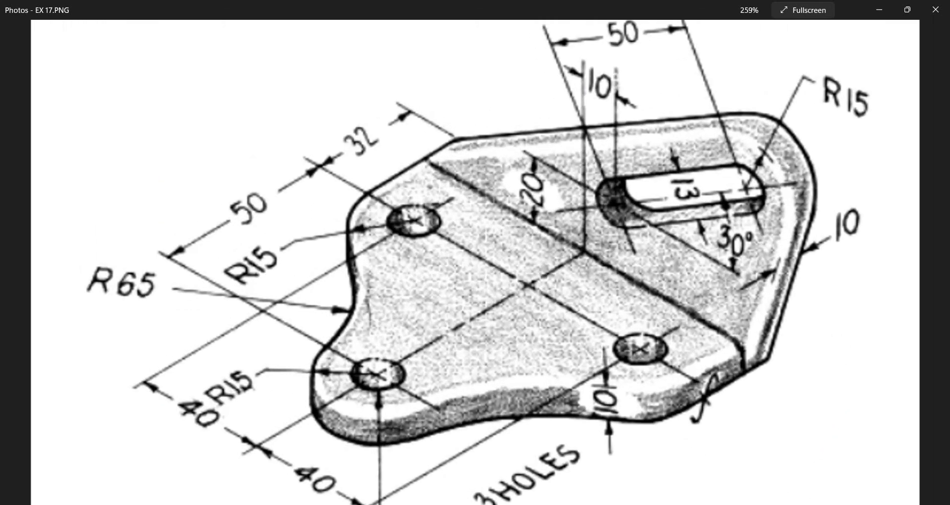
{"action": "scroll", "coordinate": [483, 153], "scroll_direction": "down", "scroll_amount": 2}
{"action": "key", "text": "alt+Tab"}
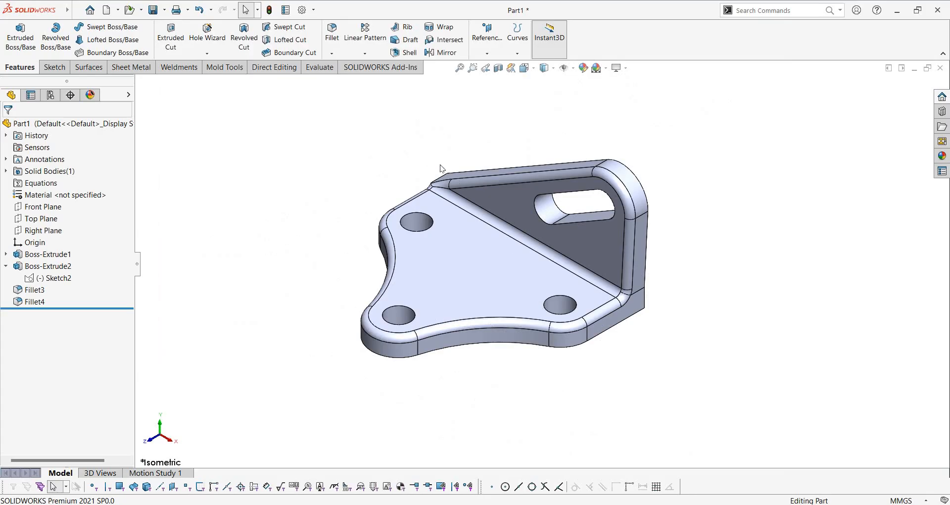
Inspect the bracket's upright flange and rounded edges from another angle and check them against the EX 17 drawing
{"action": "scroll", "coordinate": [440, 164], "scroll_direction": "up", "scroll_amount": 2}
{"action": "scroll", "coordinate": [561, 337], "scroll_direction": "down", "scroll_amount": 2}
{"action": "scroll", "coordinate": [616, 388], "scroll_direction": "up", "scroll_amount": 1}
{"action": "scroll", "coordinate": [578, 372], "scroll_direction": "down", "scroll_amount": 1}
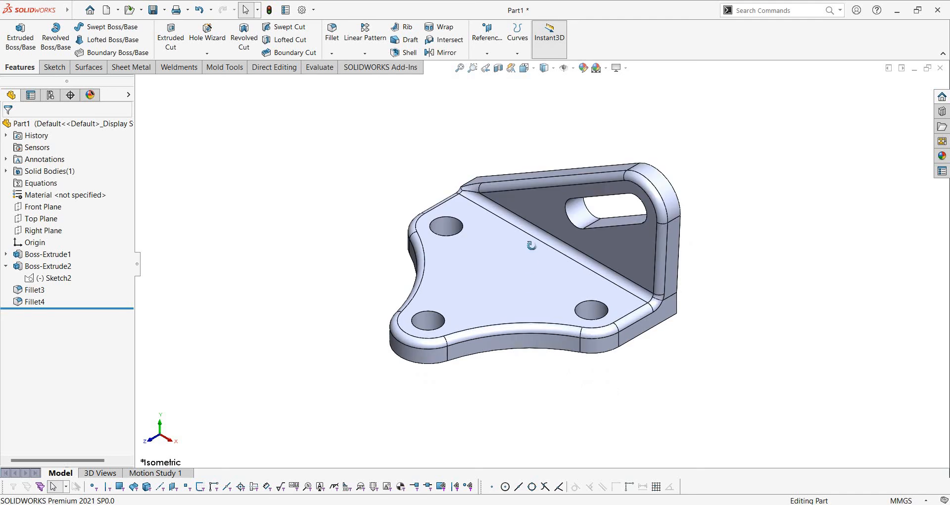
{"action": "middle_click_drag", "start_coordinate": [532, 246], "coordinate": [551, 277]}
{"action": "key", "text": "alt+Tab"}
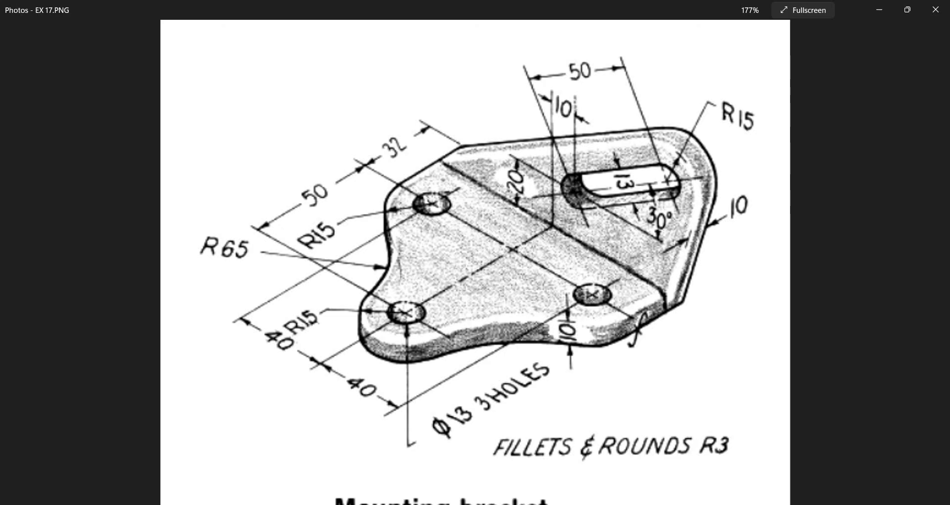
{"action": "key", "text": "alt+Tab"}
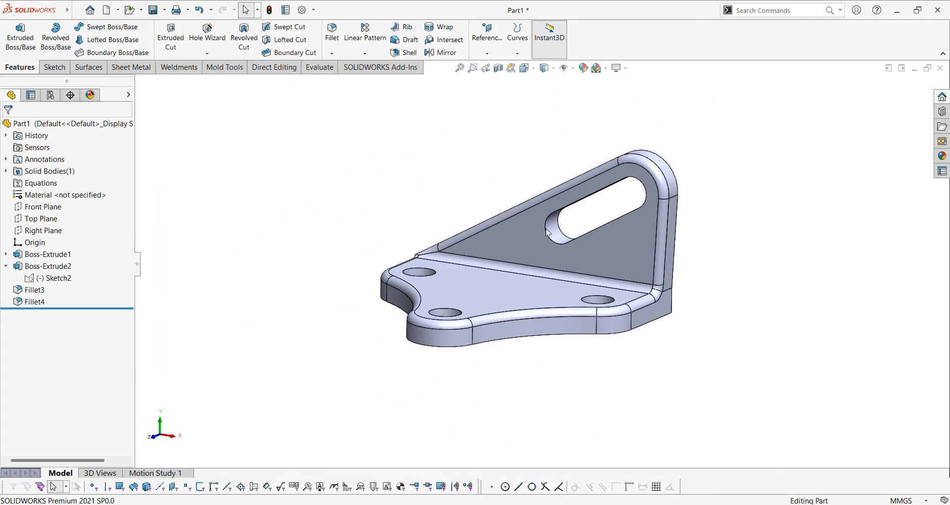
Set the model's display style to shaded without edges
{"action": "left_click", "coordinate": [552, 68]}
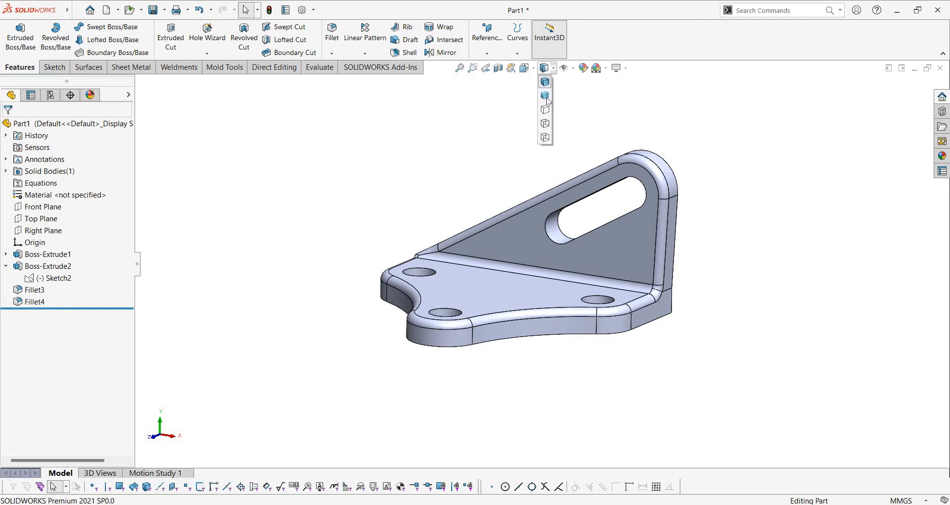
{"action": "left_click", "coordinate": [545, 97]}
{"action": "middle_click_drag", "start_coordinate": [556, 215], "coordinate": [548, 222]}
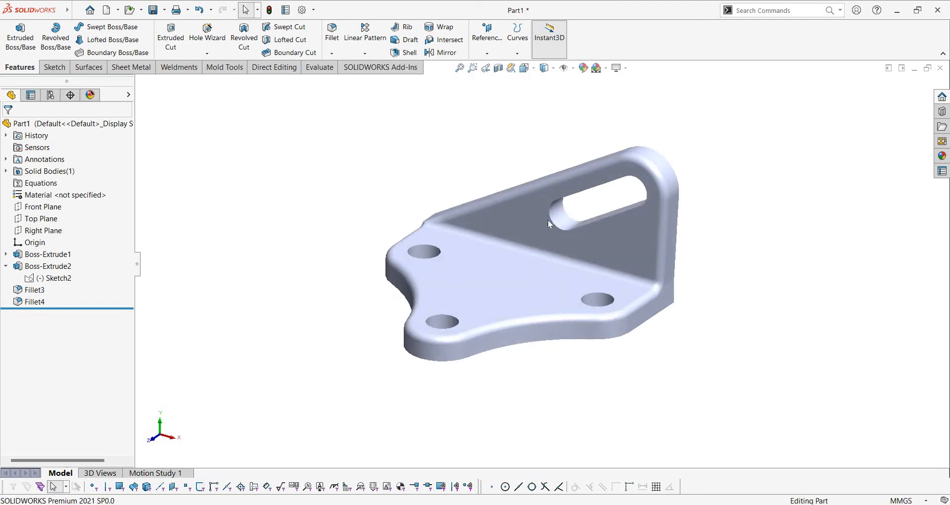